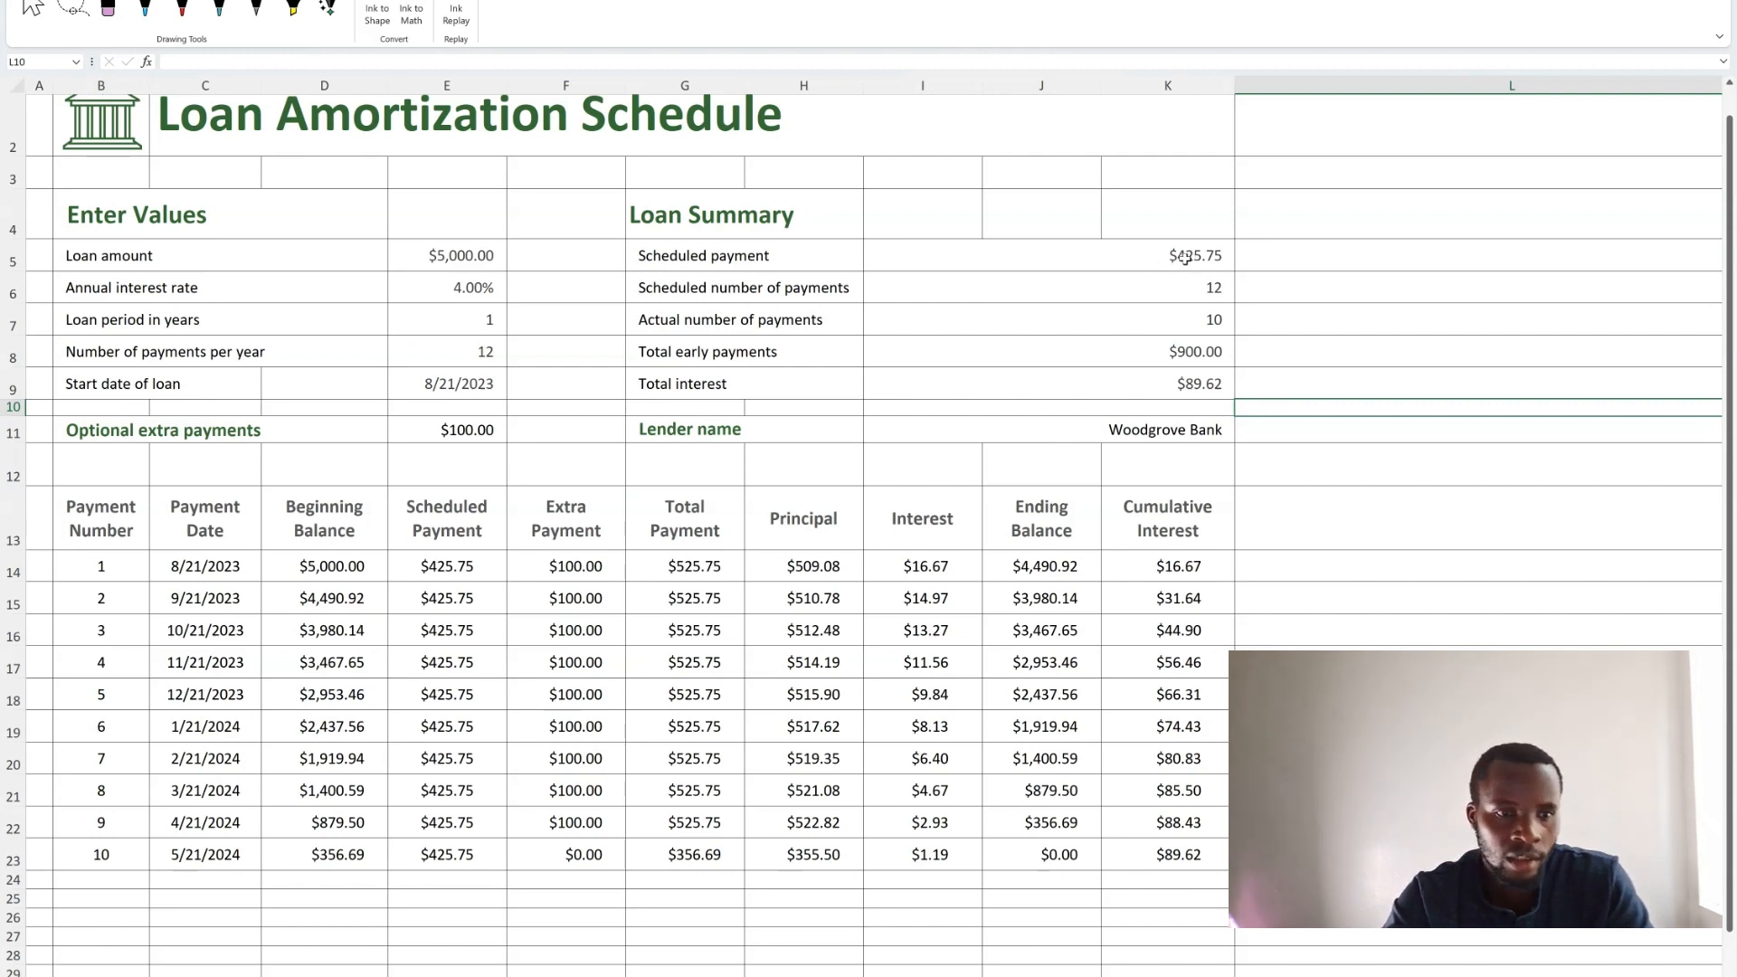
Inspect the formulas behind the Scheduled payment and Scheduled number of payments values in the Loan Summary.
{"action": "left_click", "coordinate": [1185, 258]}
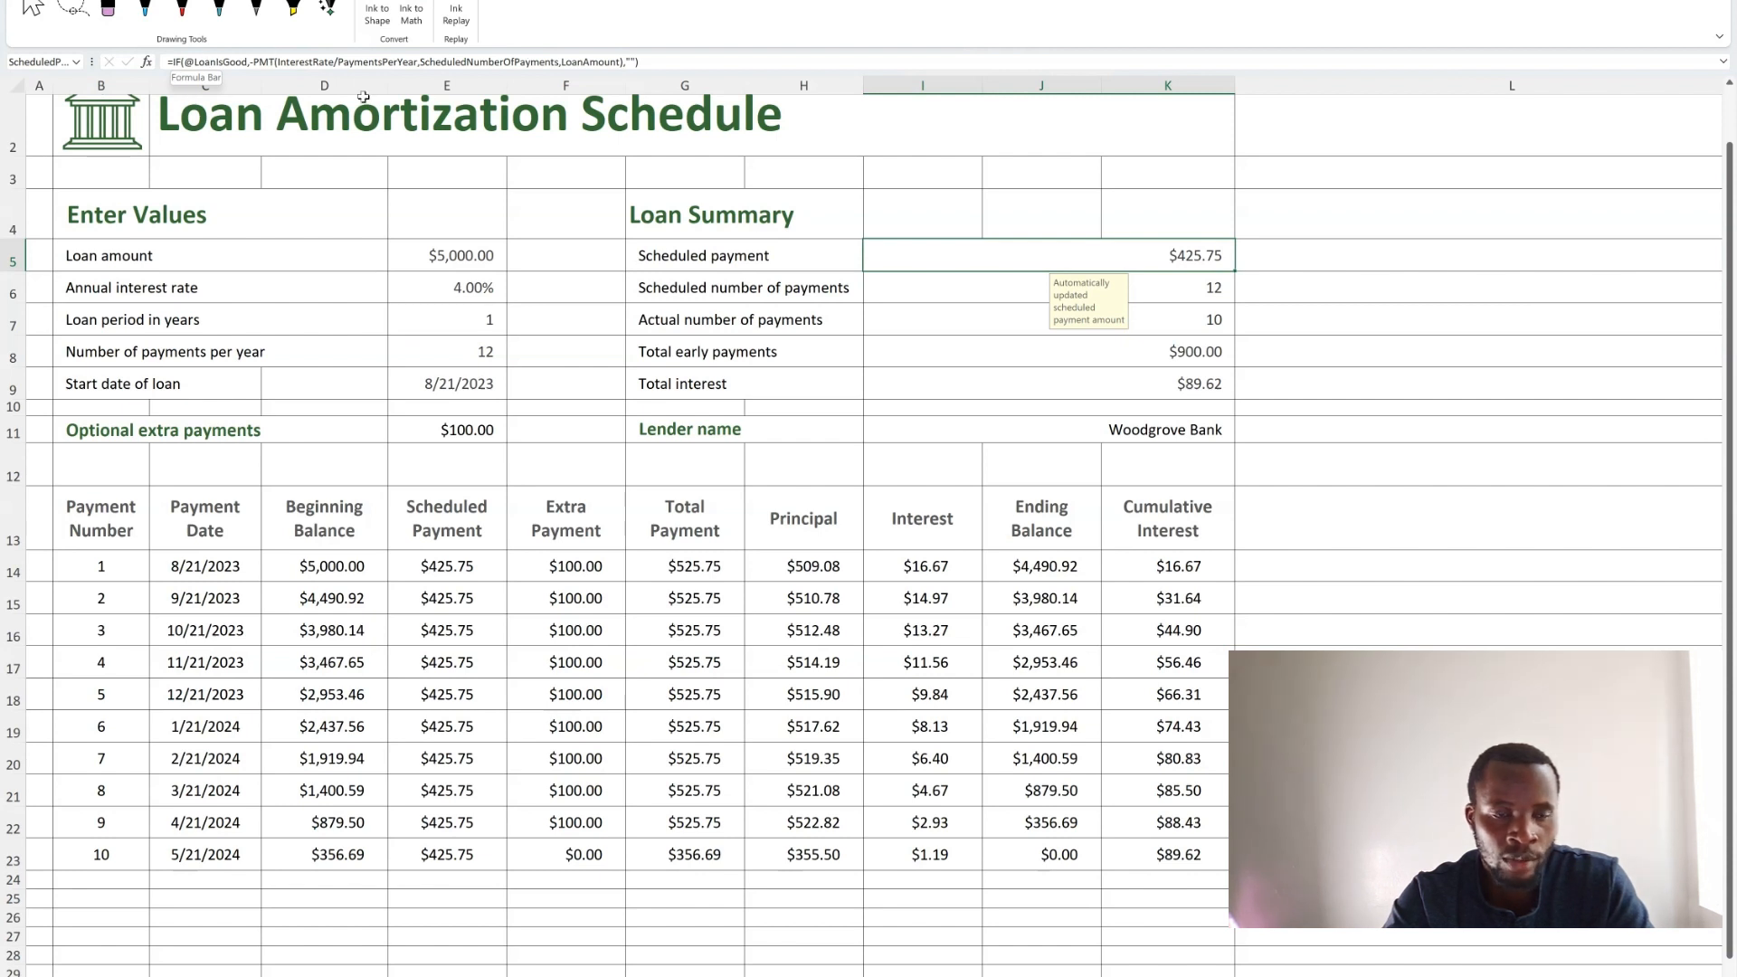
{"action": "left_click", "coordinate": [1201, 287]}
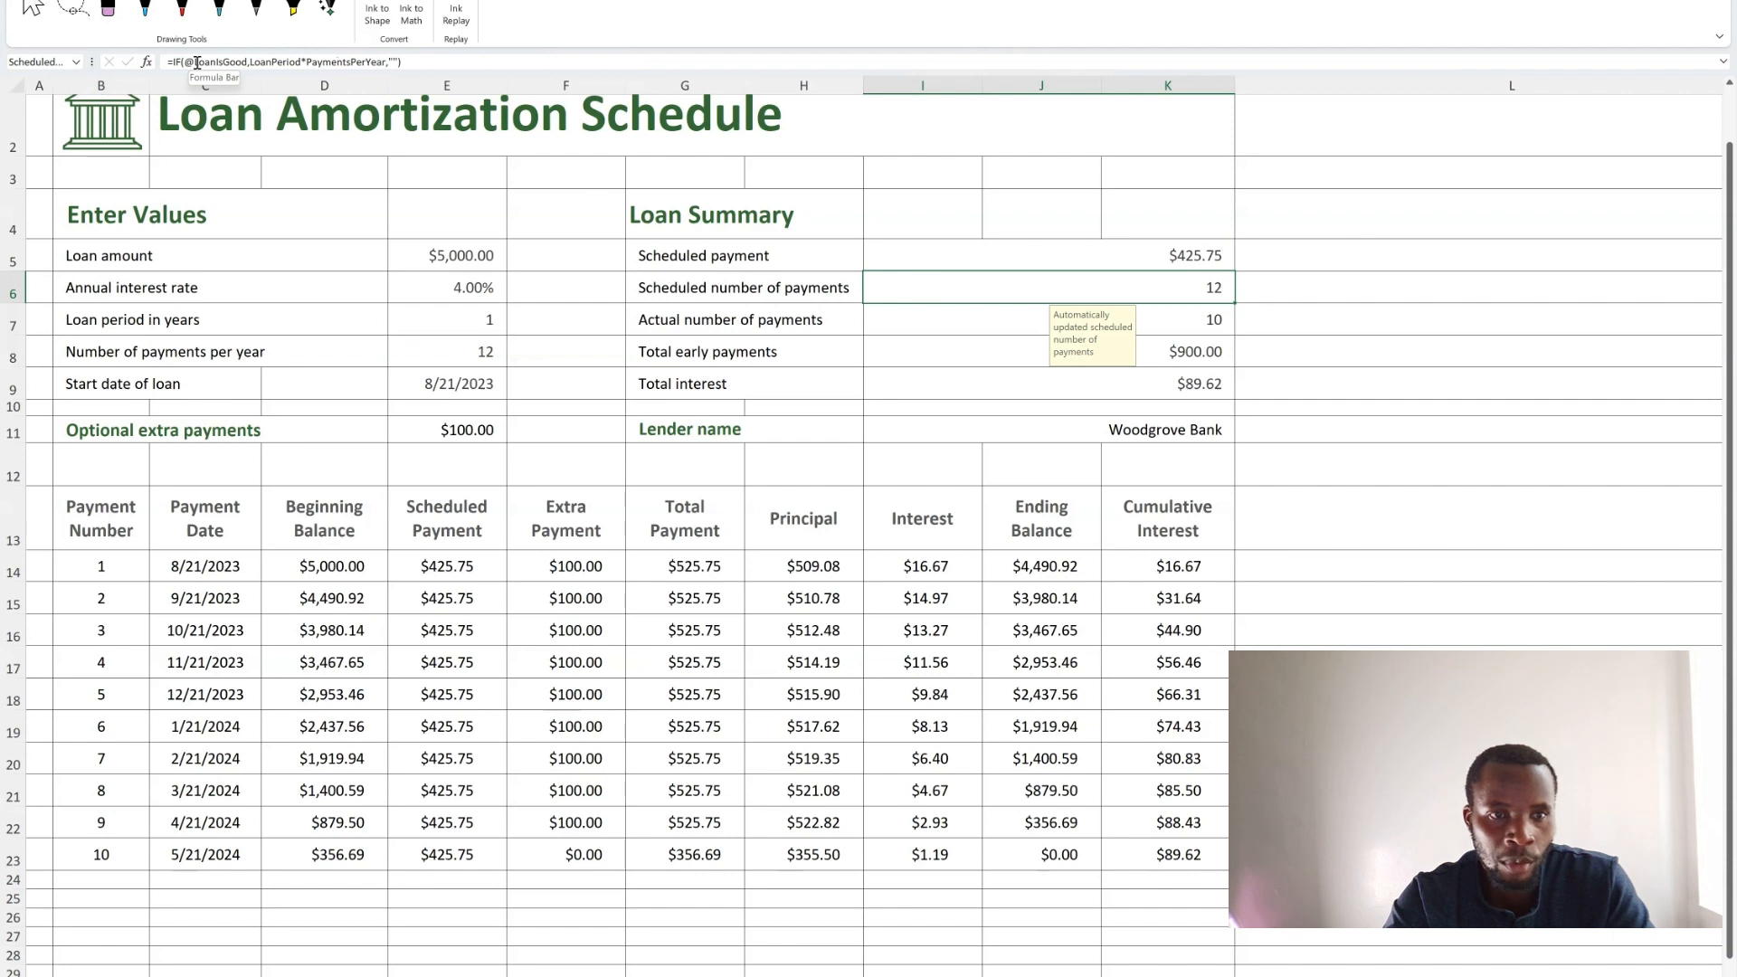
{"action": "double_click", "coordinate": [1179, 255]}
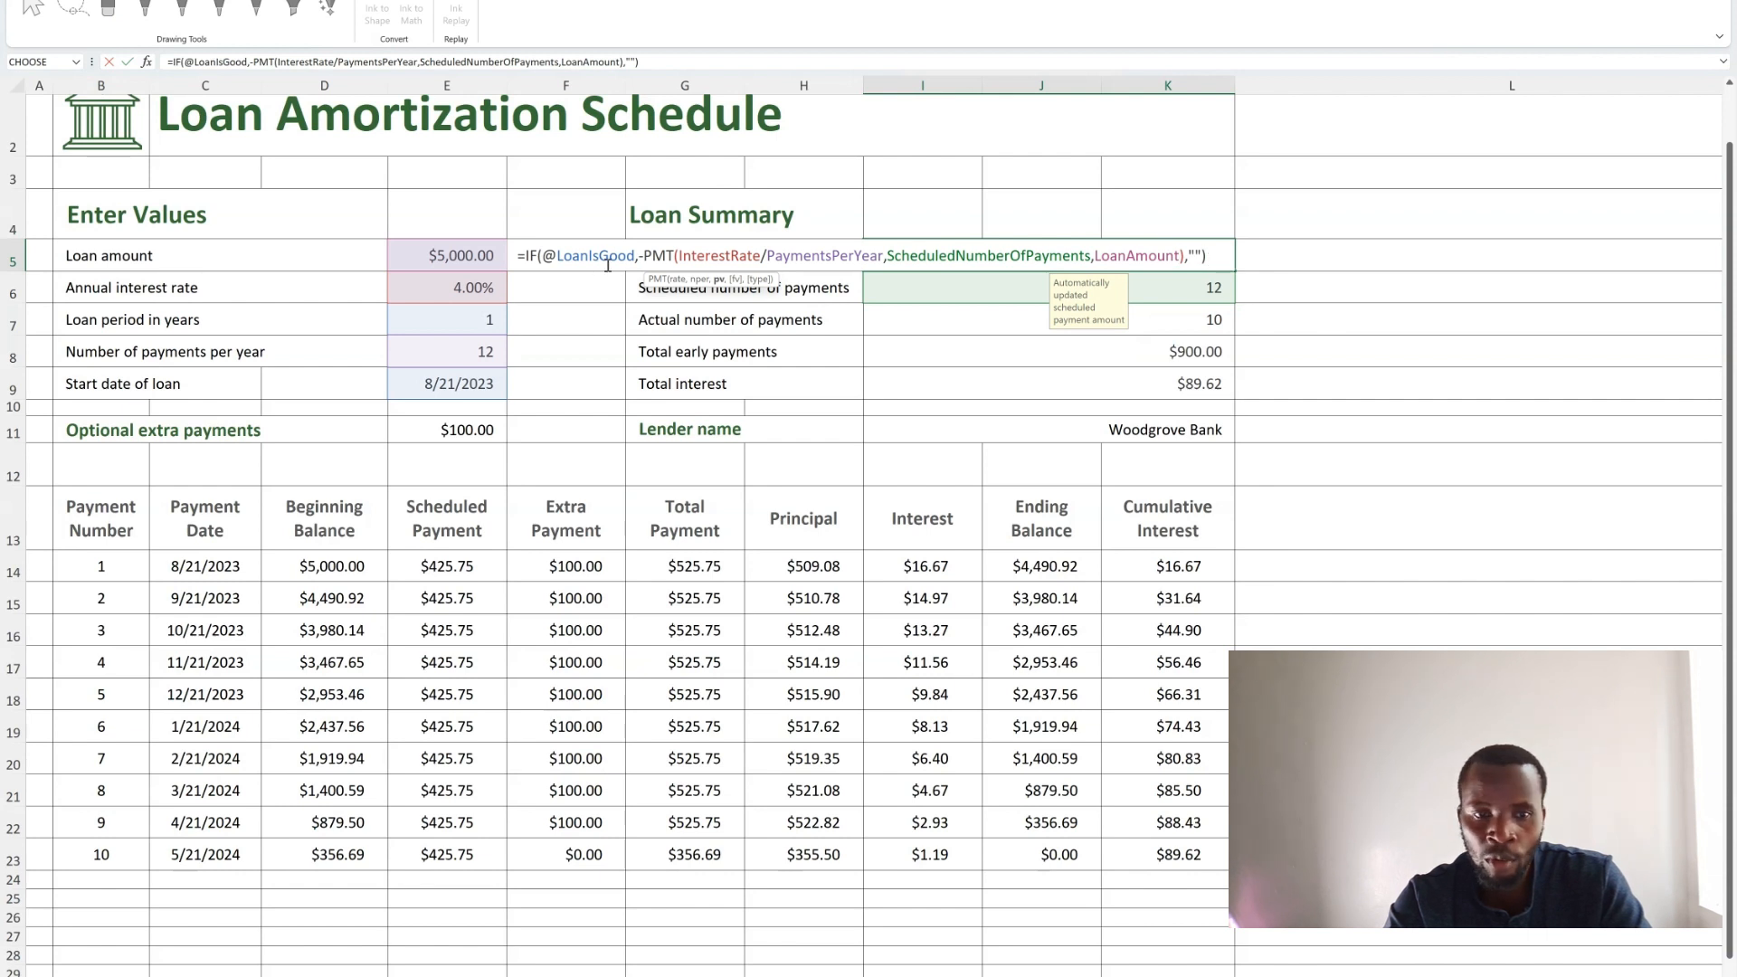
{"action": "double_click", "coordinate": [1220, 293]}
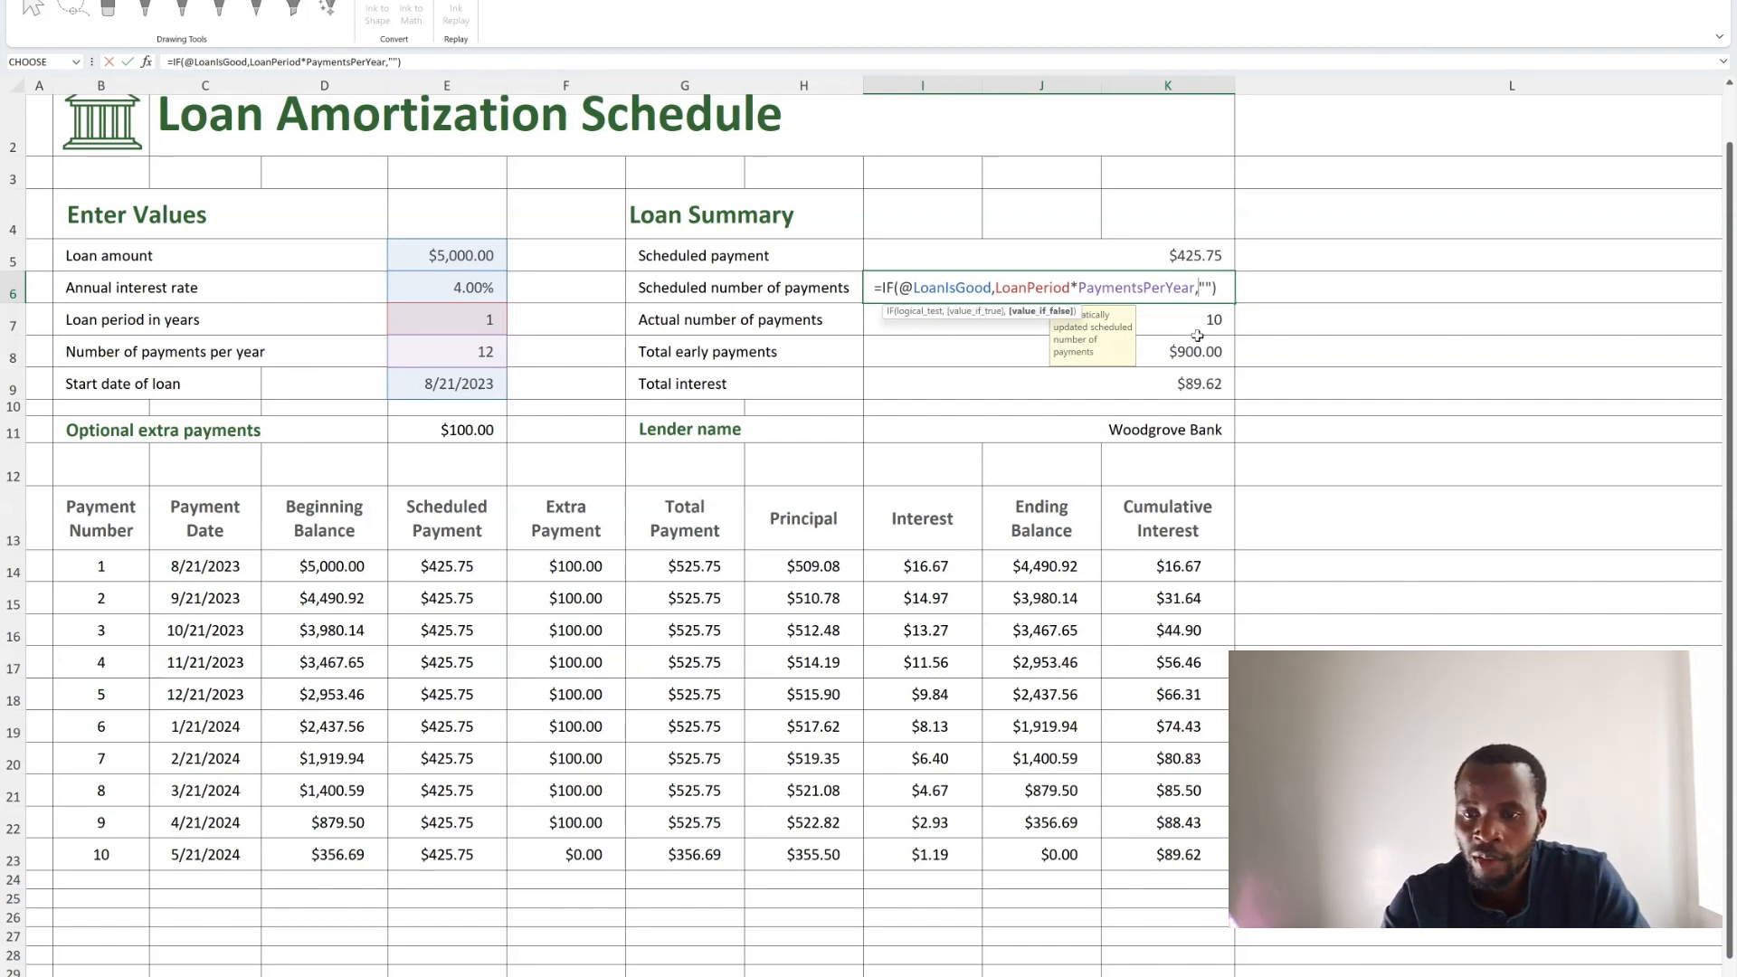
Try to edit the Scheduled number of payments formula by inserting cell references, then clear the cell.
{"action": "left_click", "coordinate": [1263, 267]}
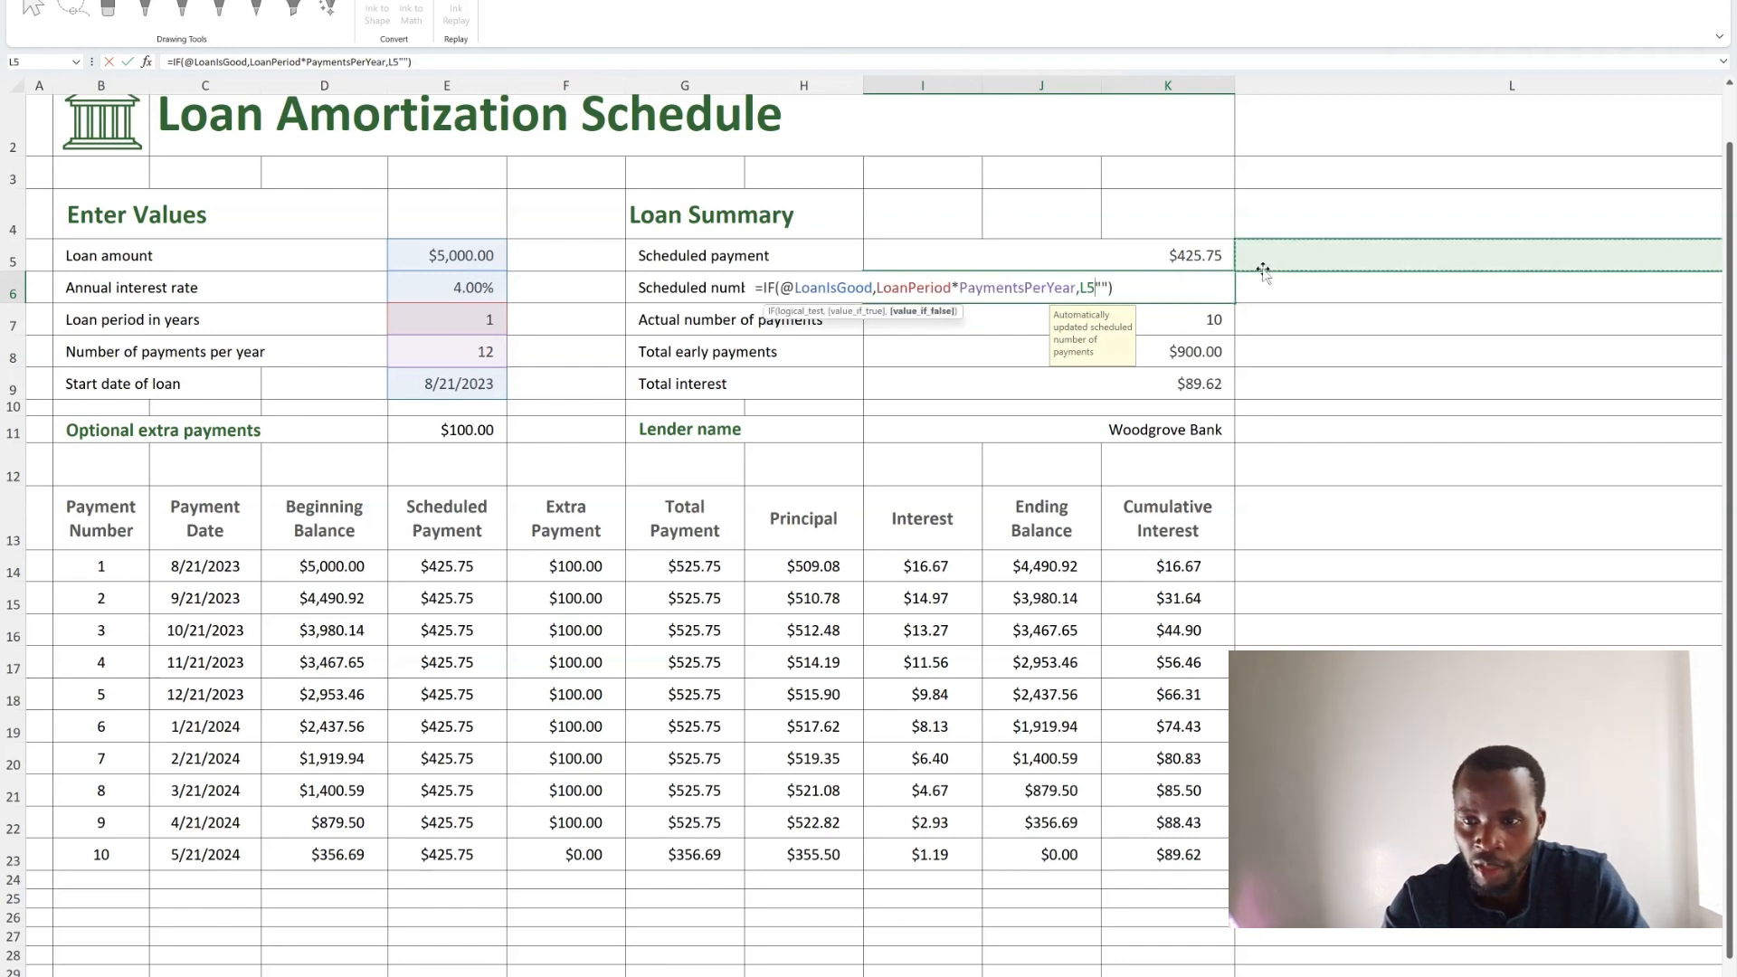
{"action": "left_click", "coordinate": [1317, 370]}
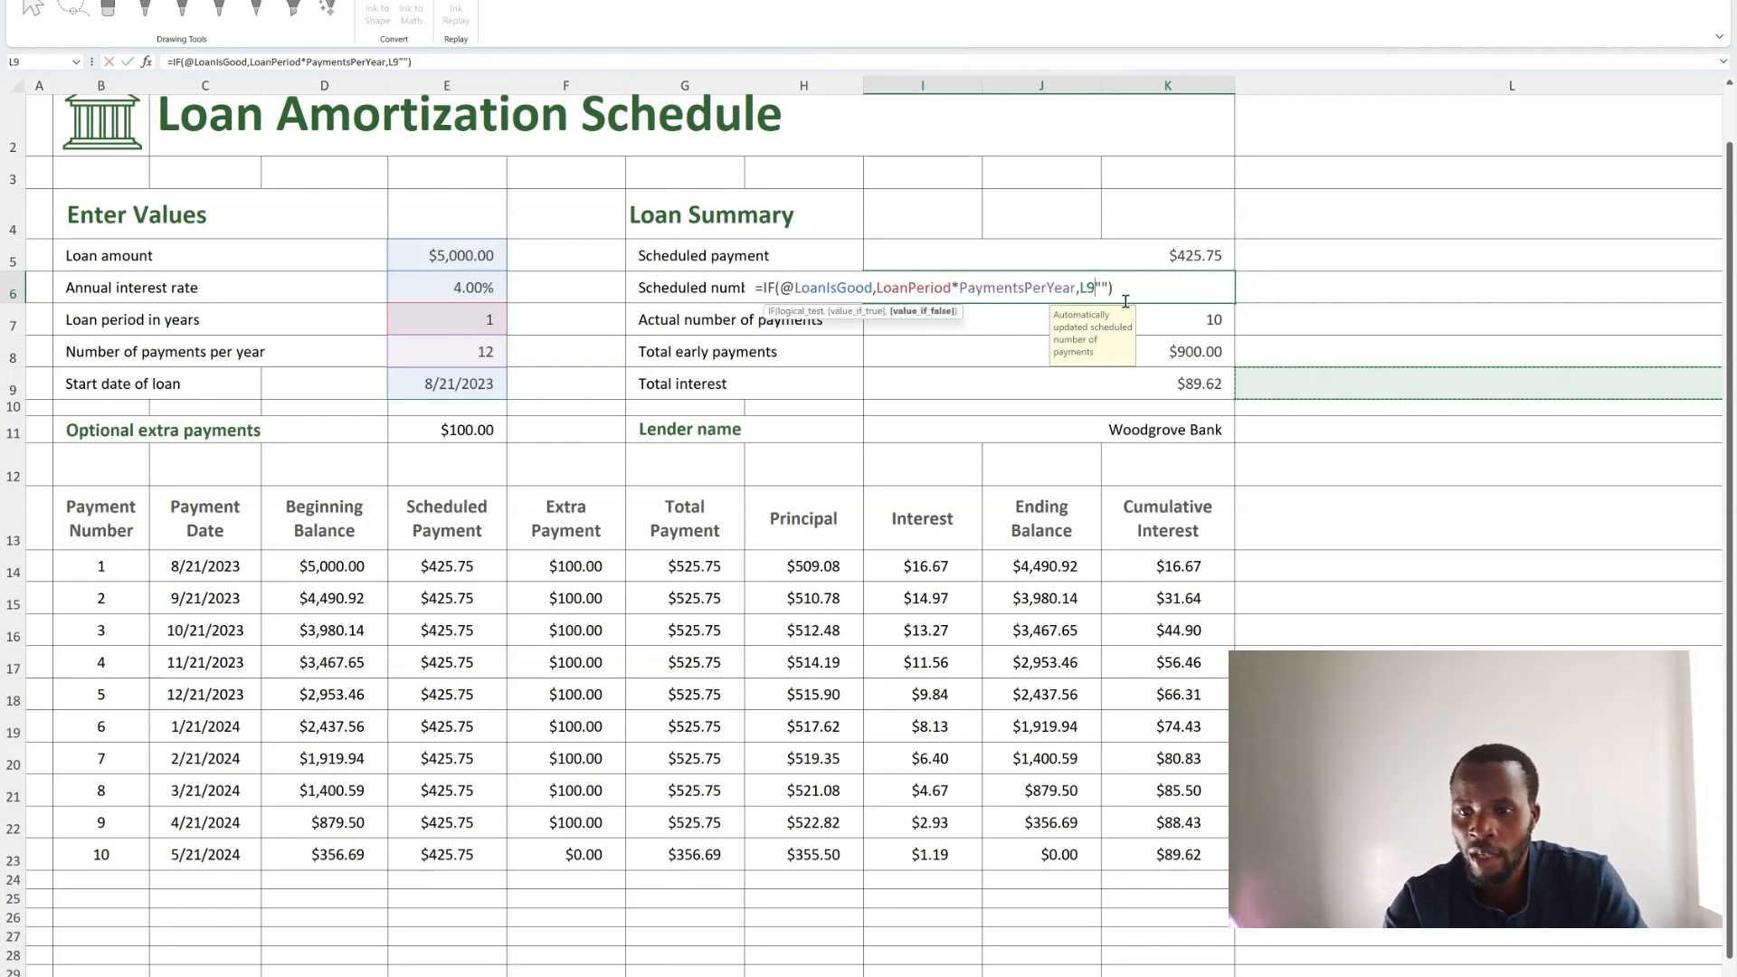
{"action": "key", "text": "Return"}
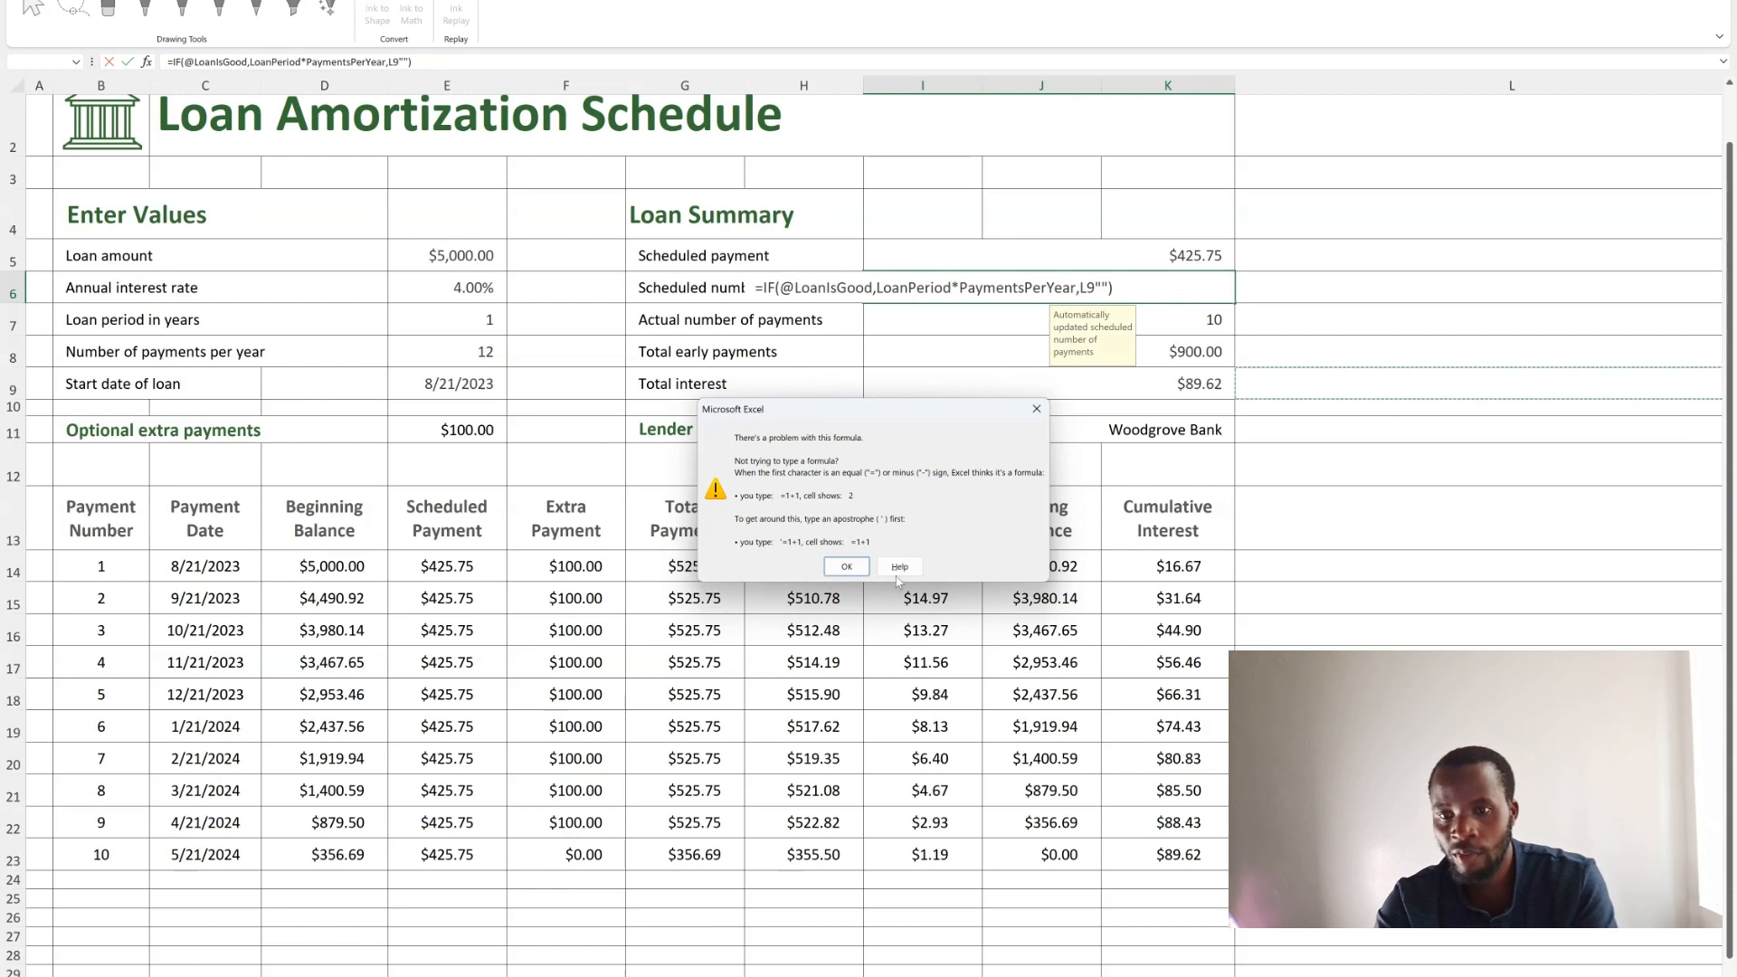
{"action": "left_click", "coordinate": [845, 561]}
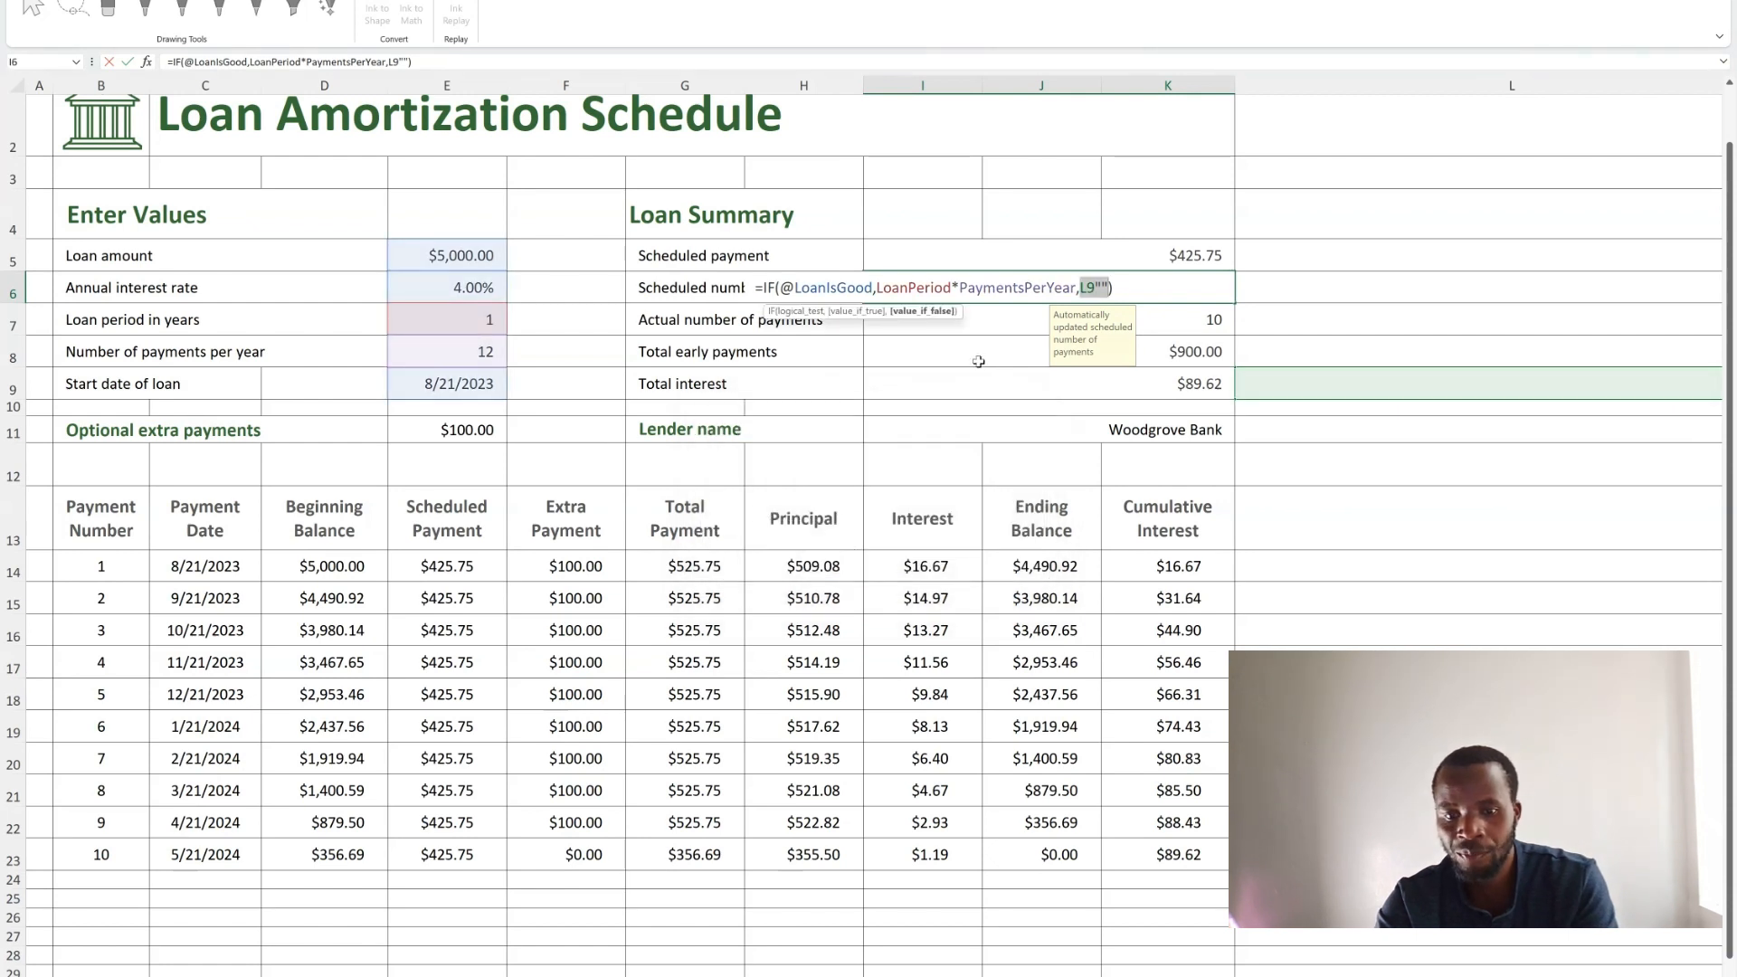
{"action": "left_click", "coordinate": [1105, 286]}
{"action": "key", "text": "BackSpace"}
{"action": "key", "text": "BackSpace"}
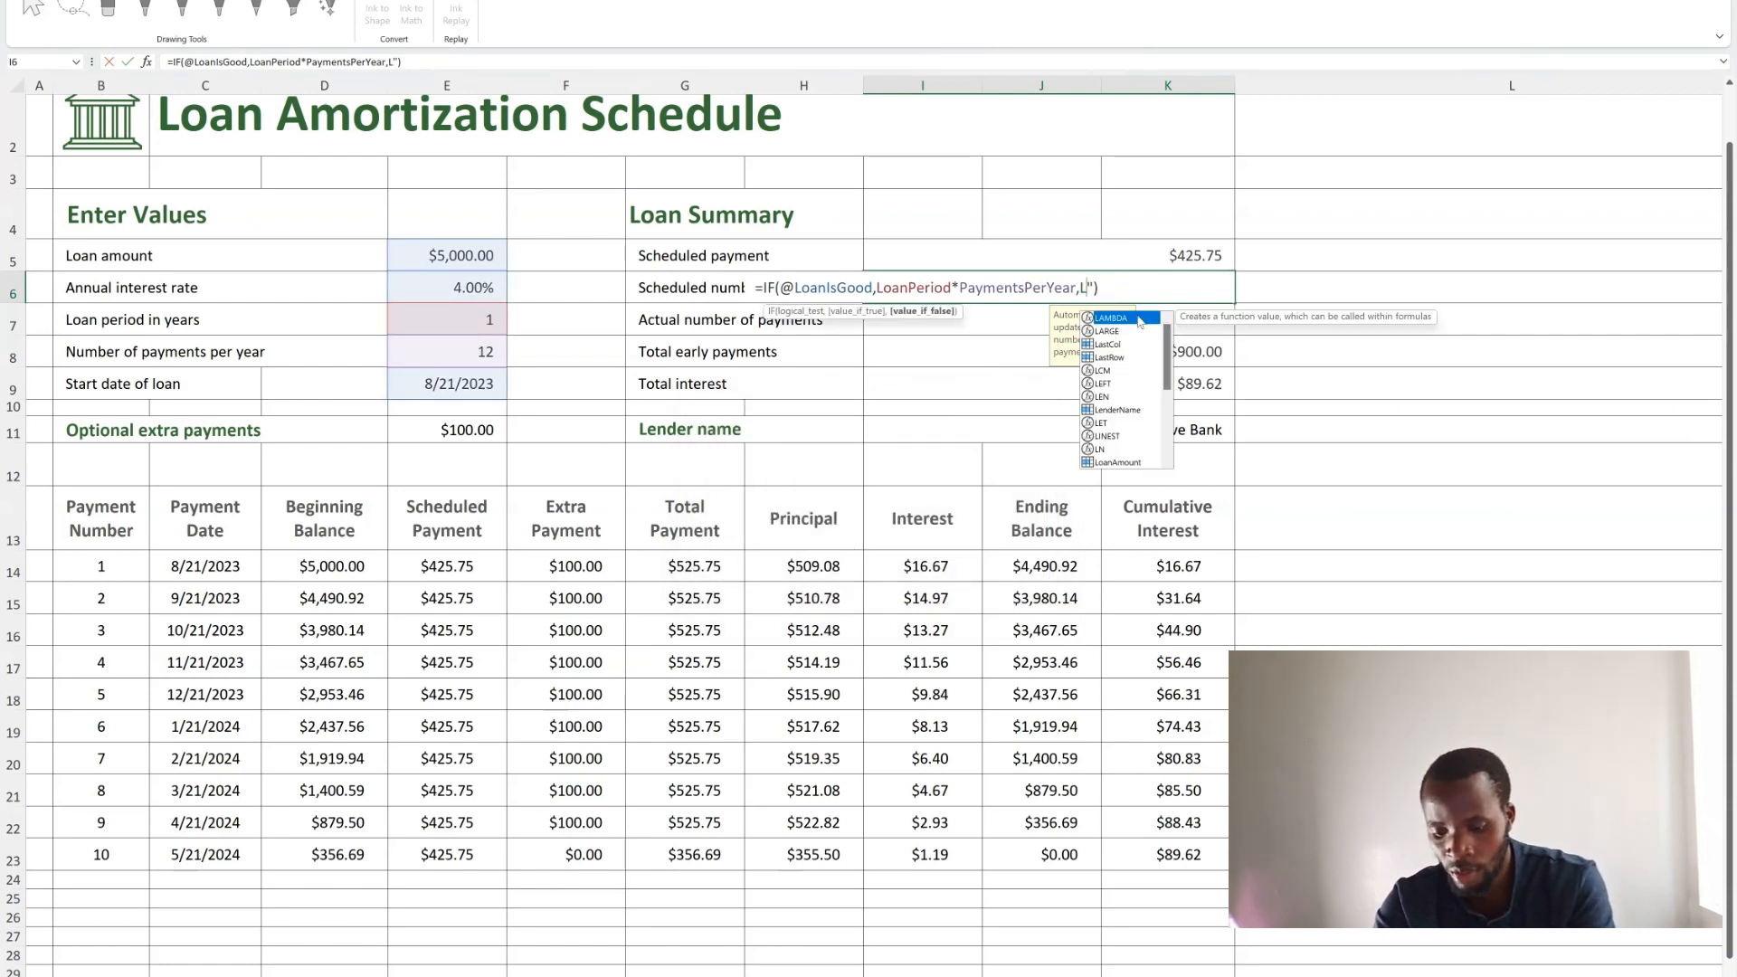
{"action": "key", "text": "Return"}
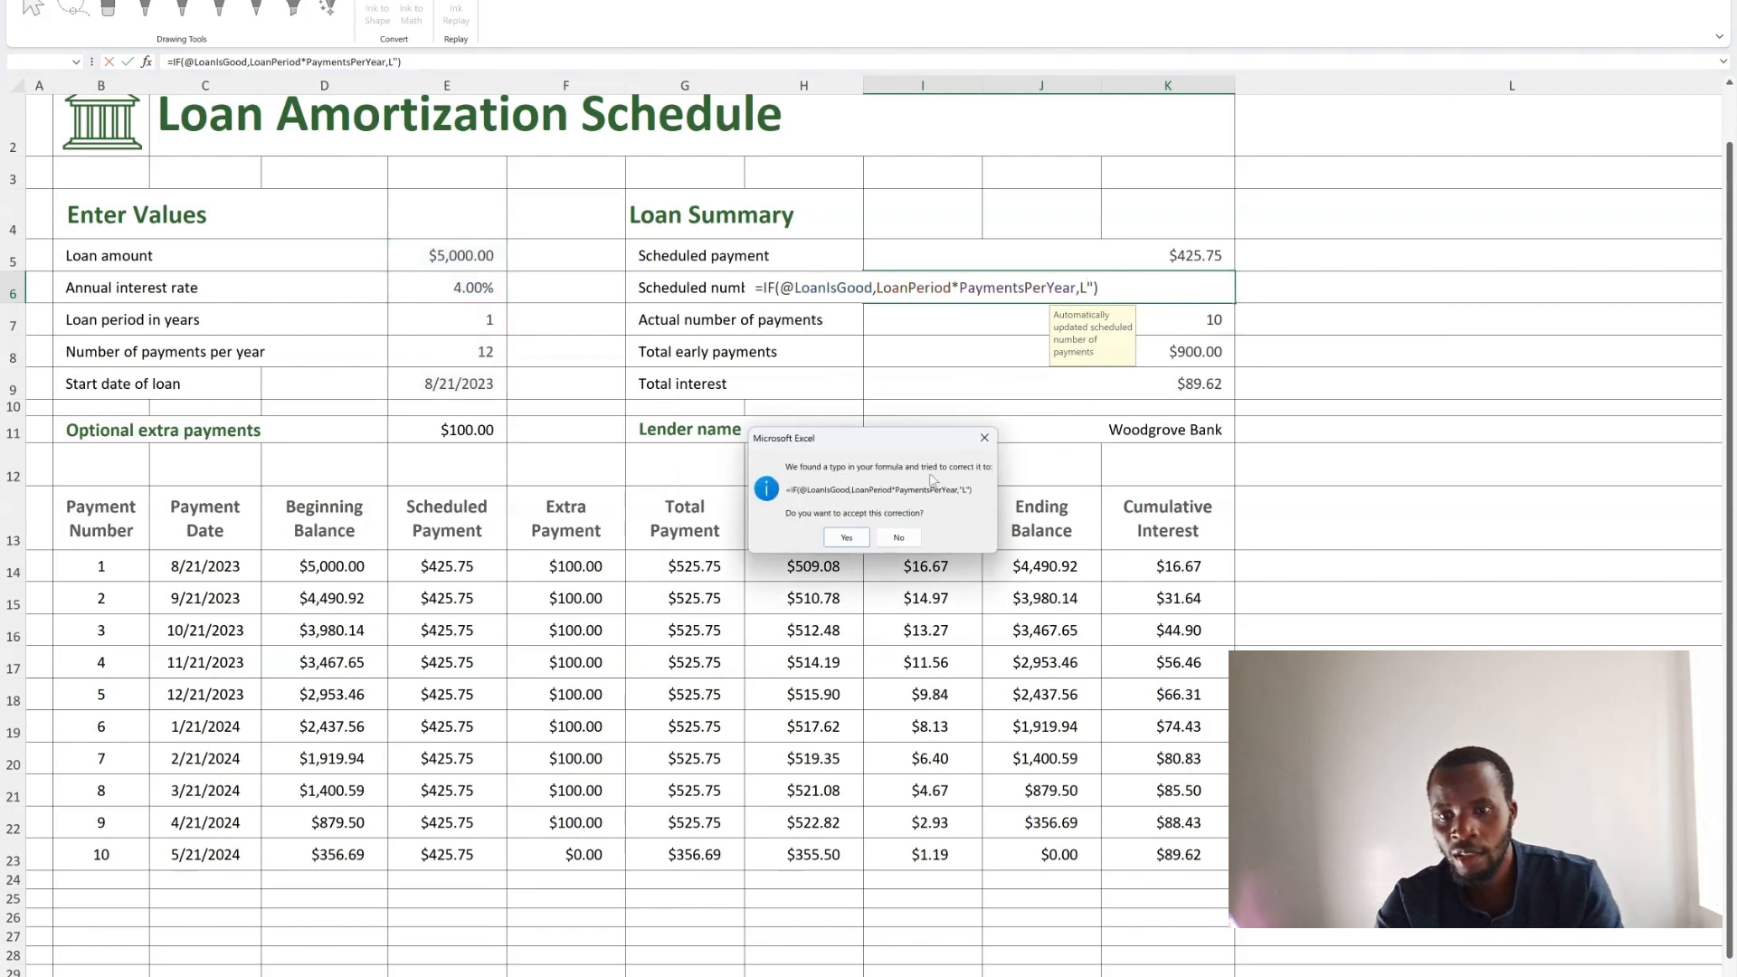
{"action": "left_click", "coordinate": [898, 539]}
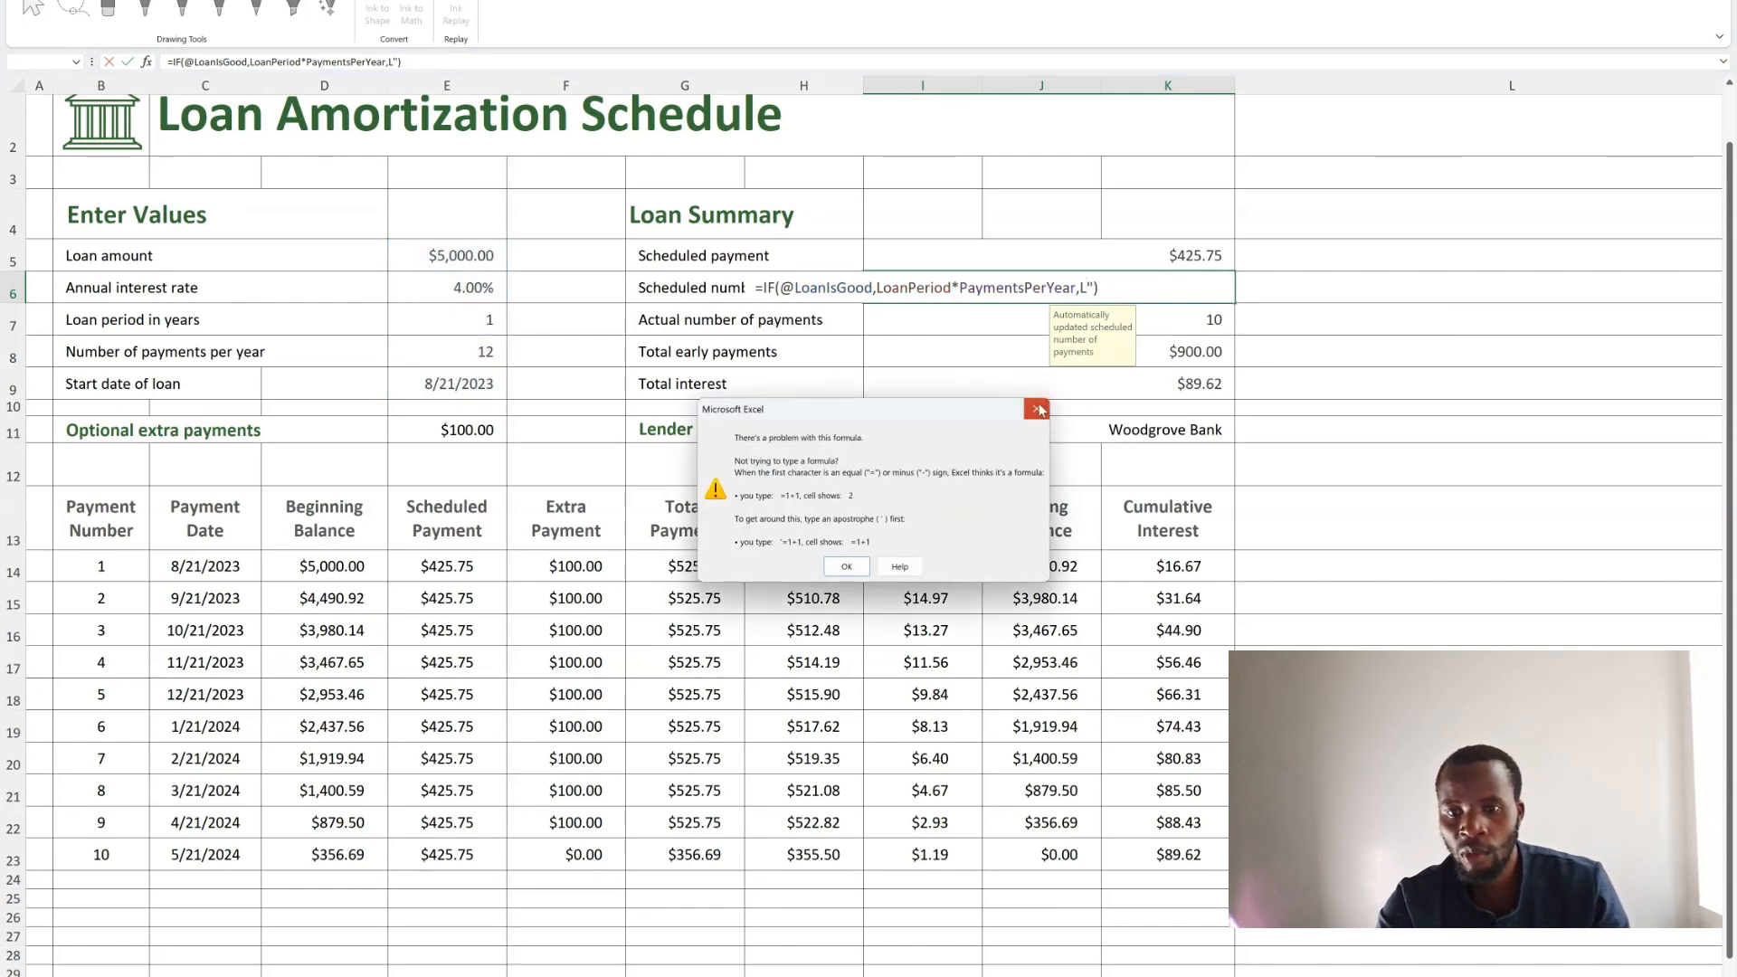
{"action": "left_click", "coordinate": [1040, 411]}
{"action": "left_click", "coordinate": [1113, 279]}
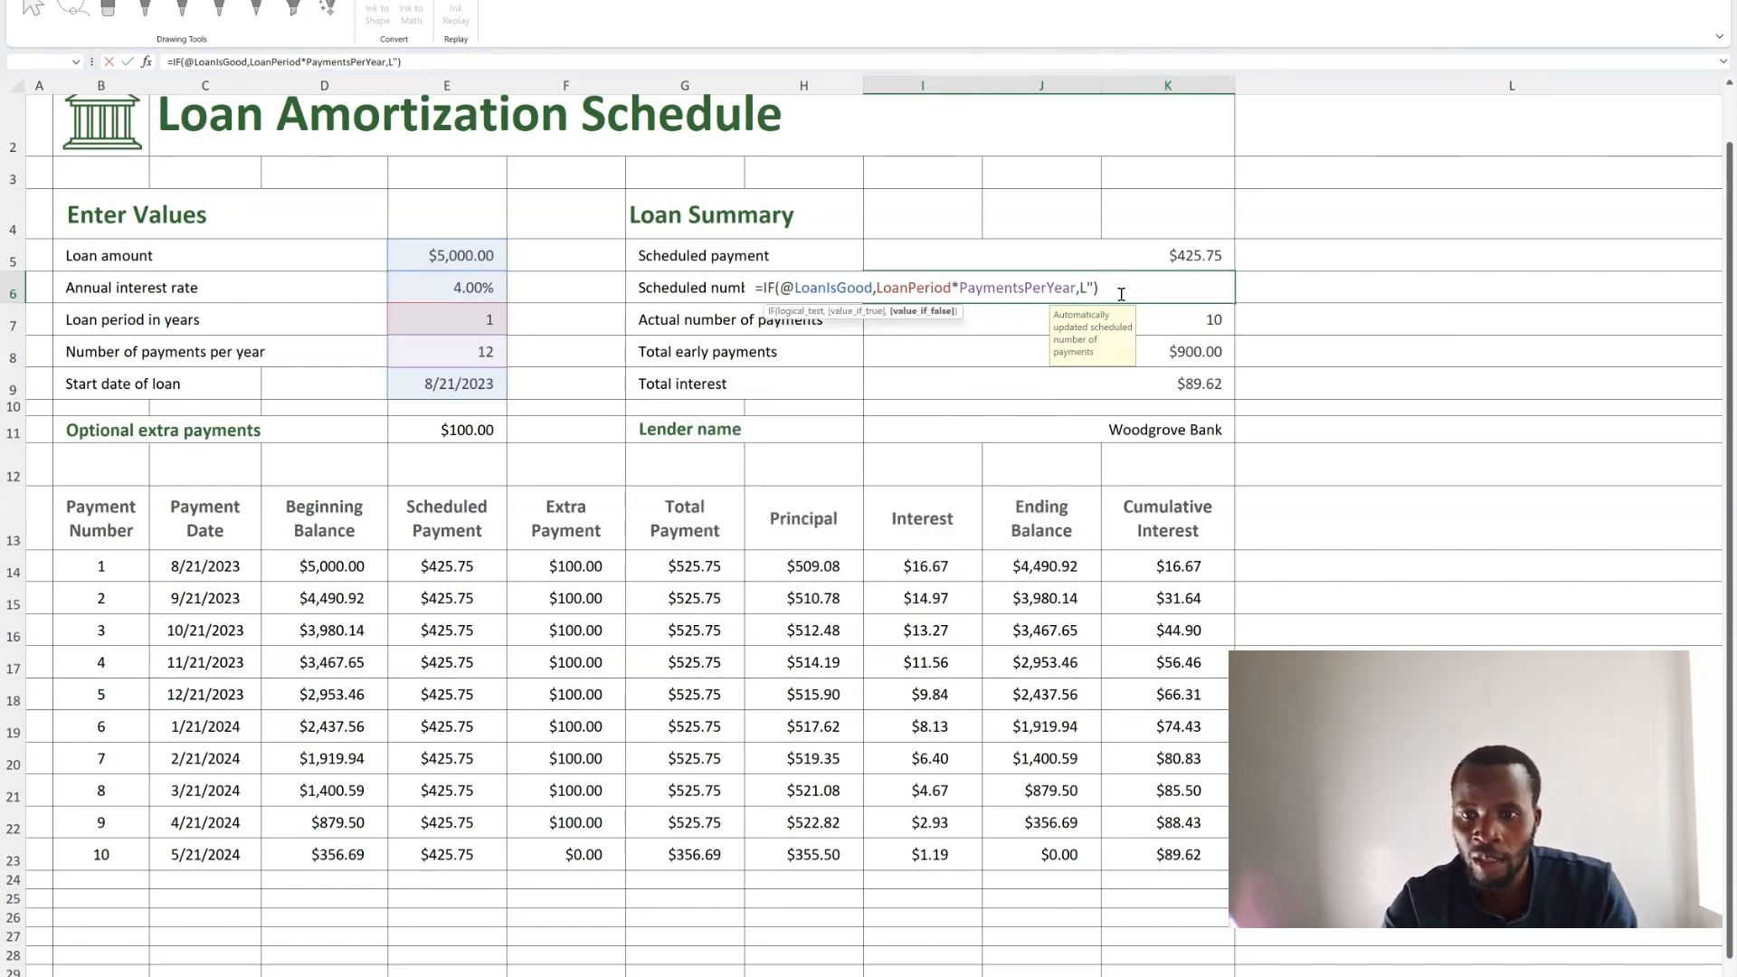
{"action": "left_click_drag", "start_coordinate": [1121, 294], "coordinate": [573, 308]}
{"action": "key", "text": "Delete"}
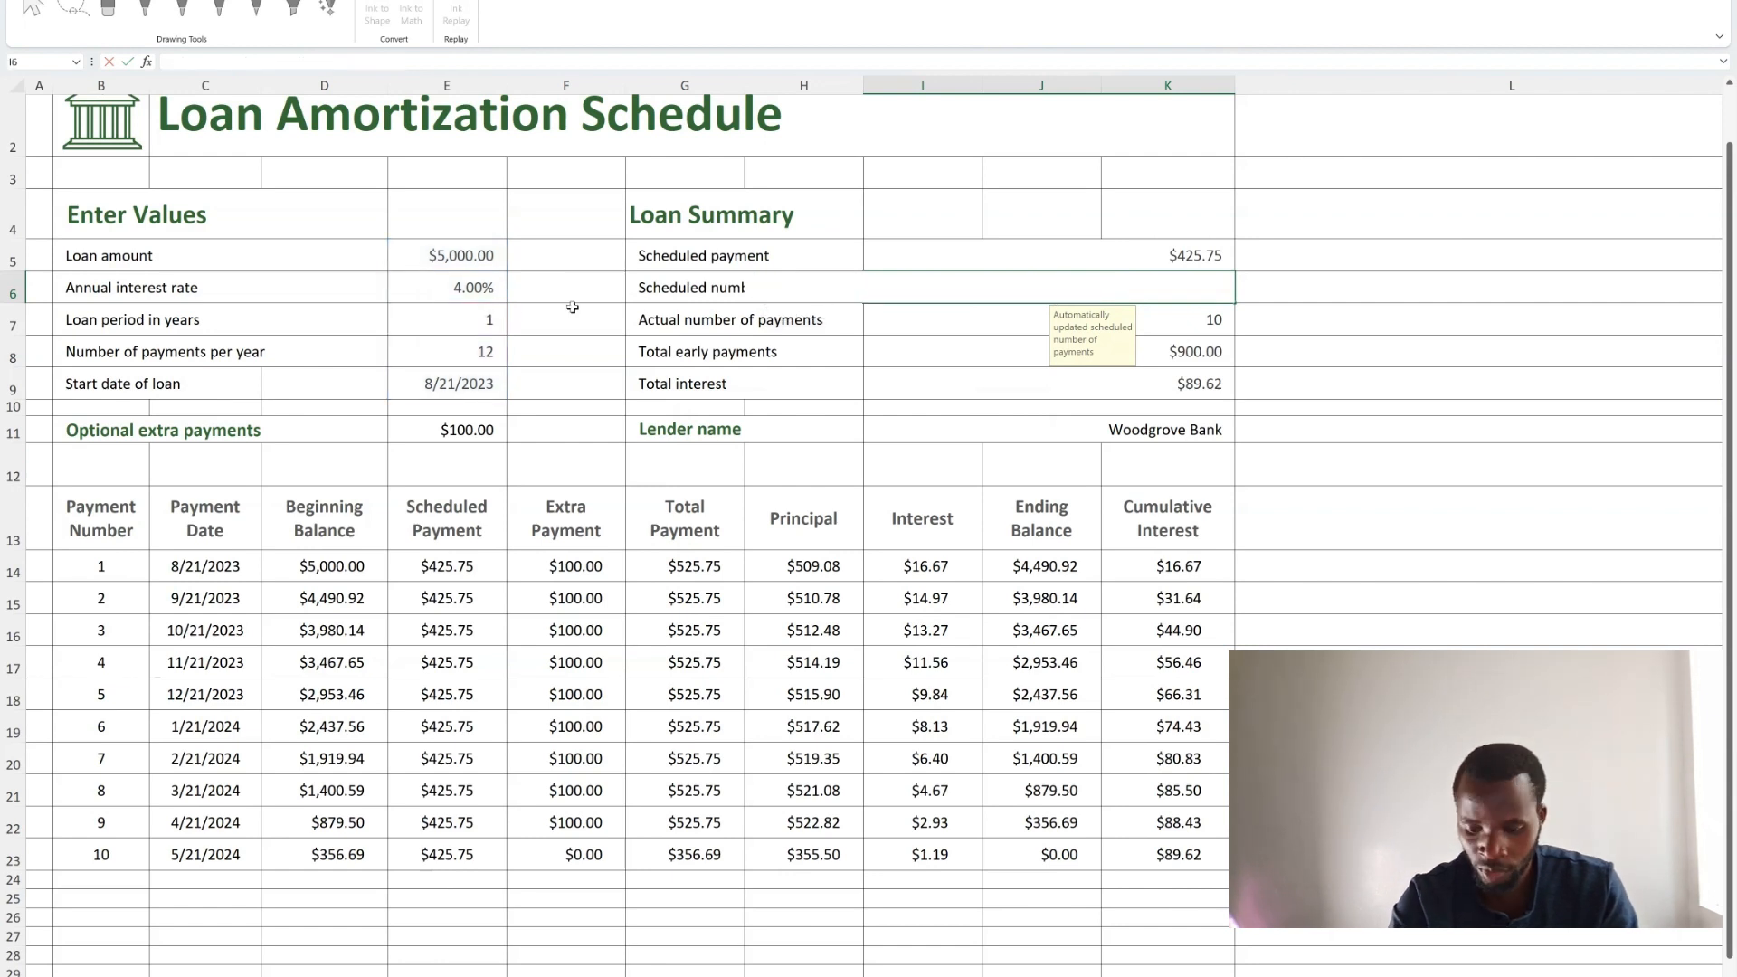
Undo the clearing of the Scheduled number of payments formula.
{"action": "left_click", "coordinate": [1155, 508]}
{"action": "left_click", "coordinate": [1206, 255]}
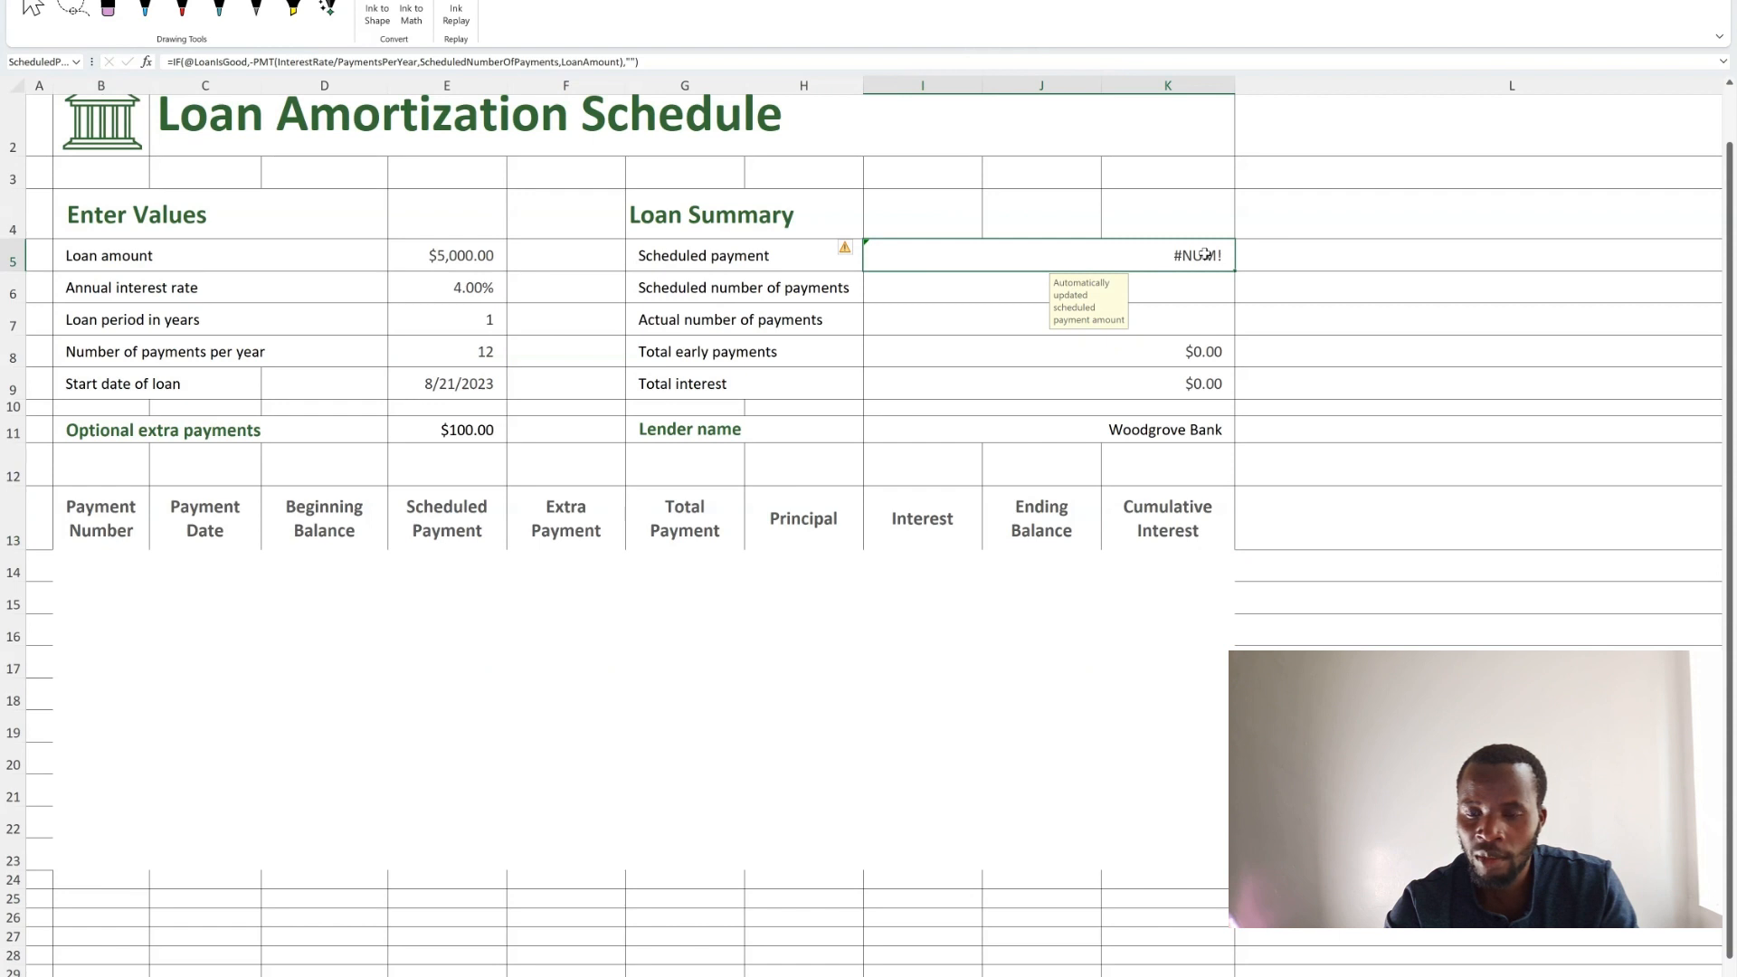
{"action": "key", "text": "ctrl+z"}
{"action": "left_click", "coordinate": [1470, 435]}
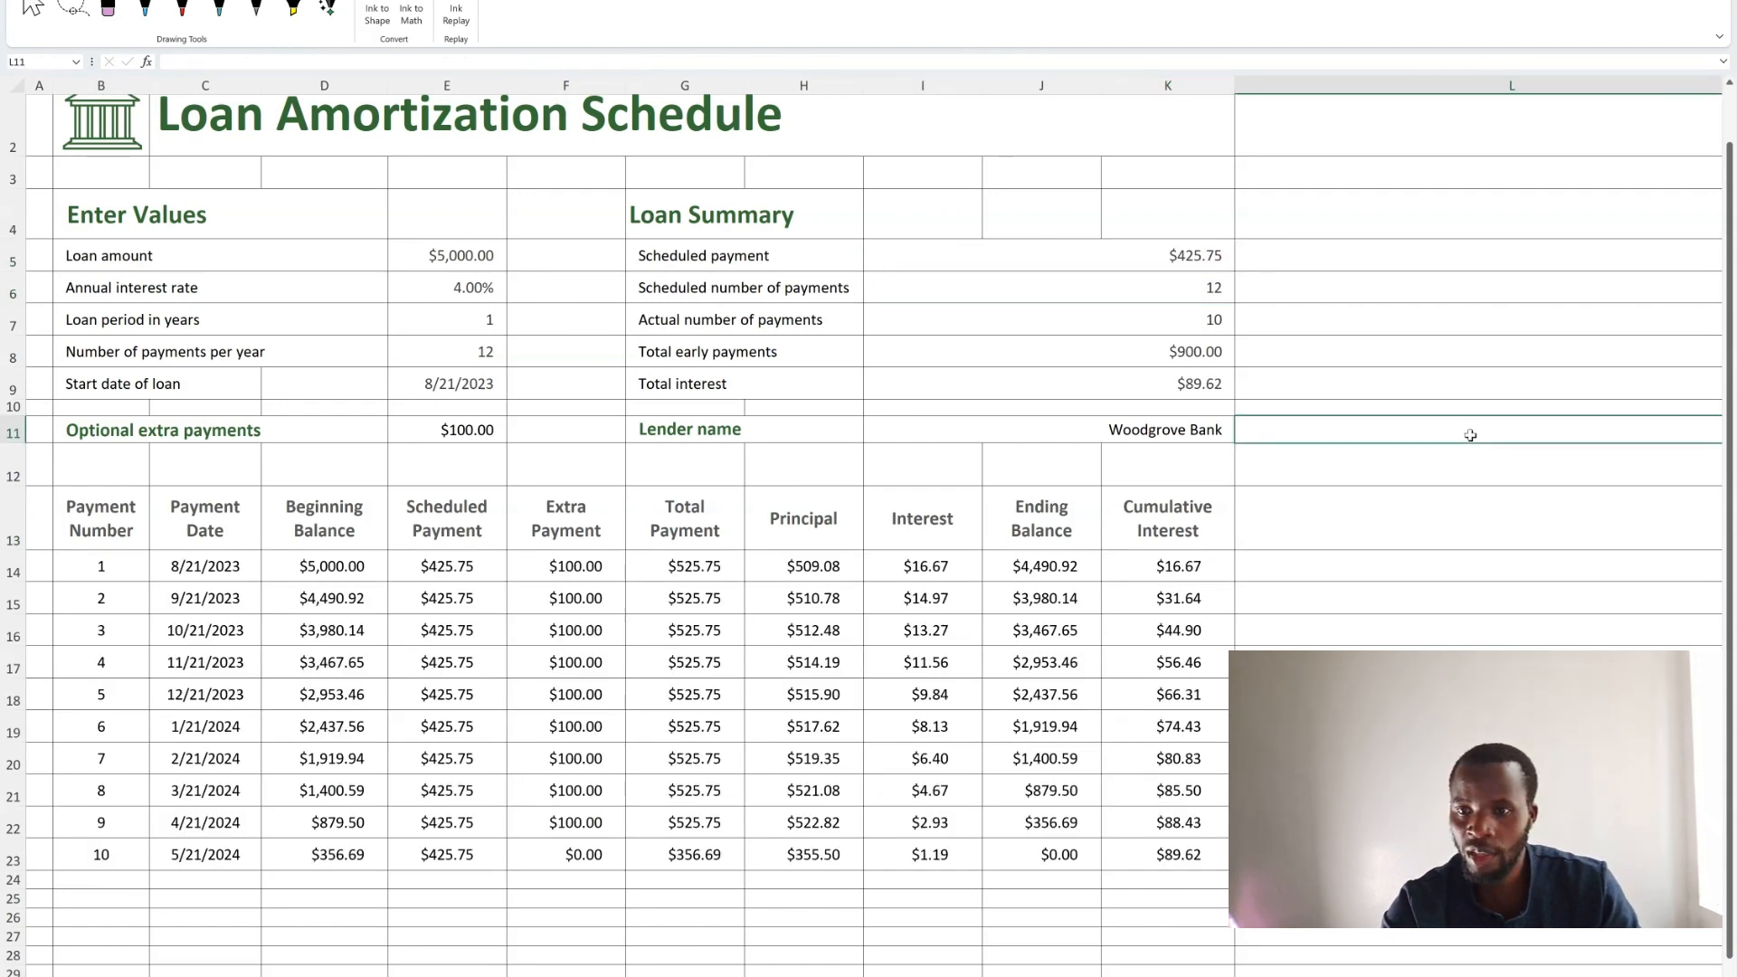
In L5, show the Scheduled payment formula as text with =FORMULATEXT(ScheduledPayment).
{"action": "left_click", "coordinate": [1301, 252]}
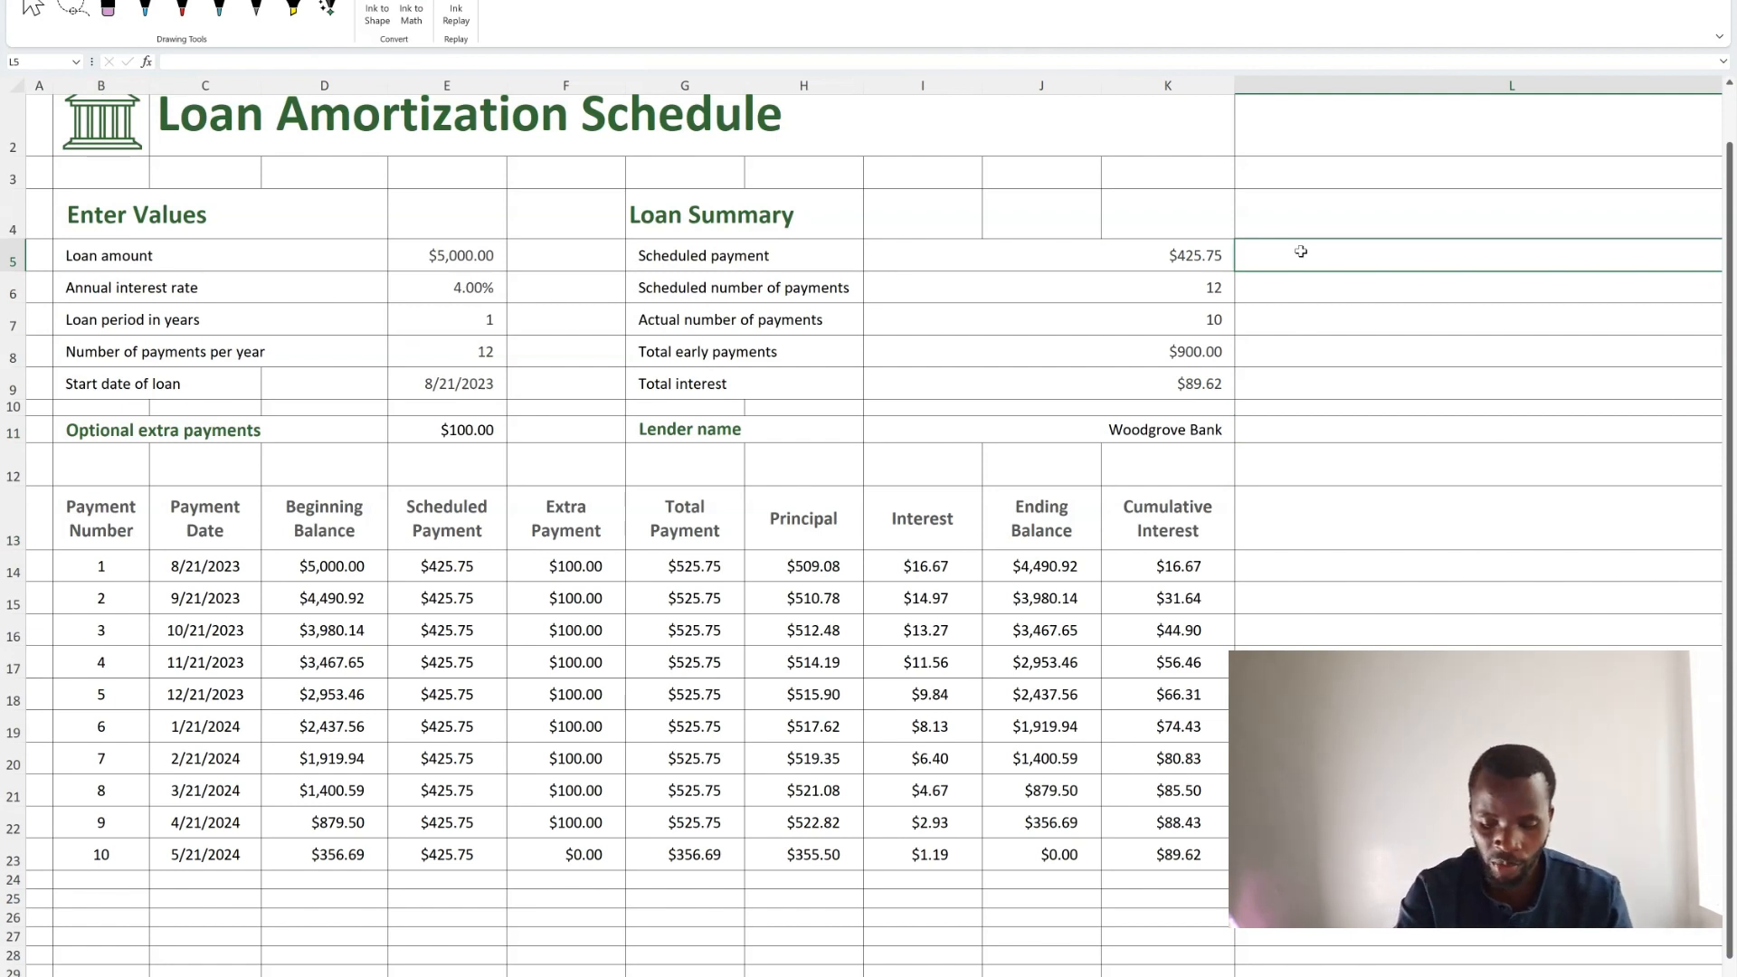
{"action": "type", "text": "="}
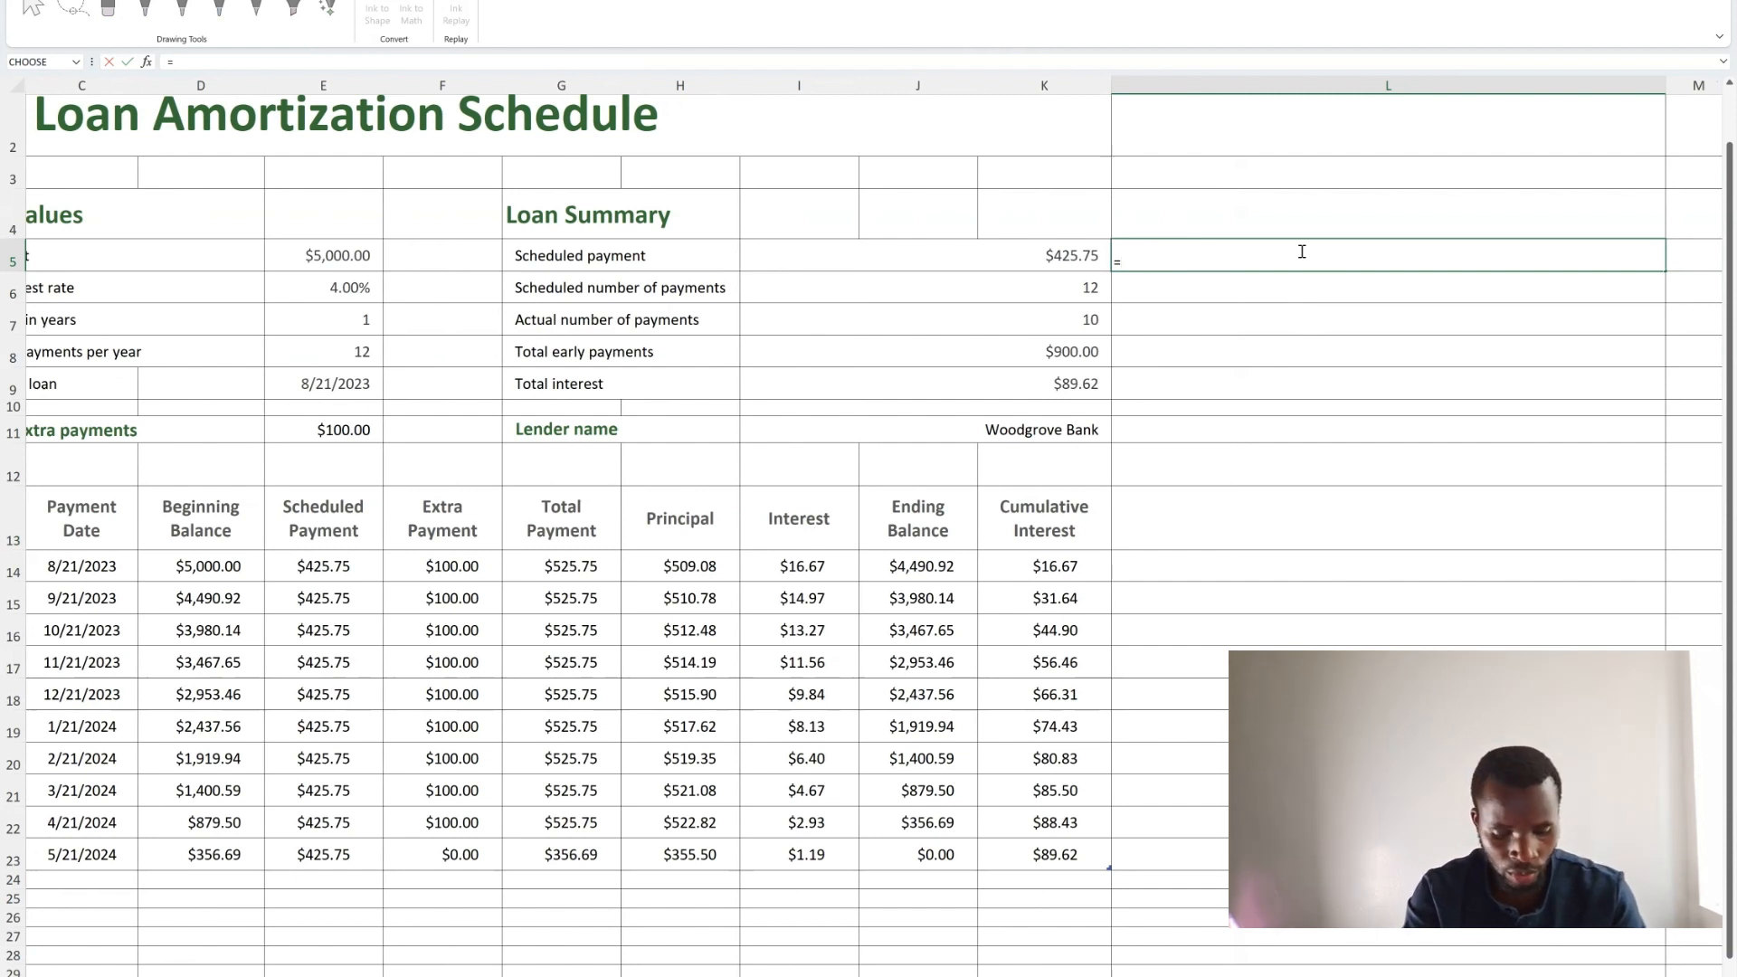
{"action": "type", "text": "form"}
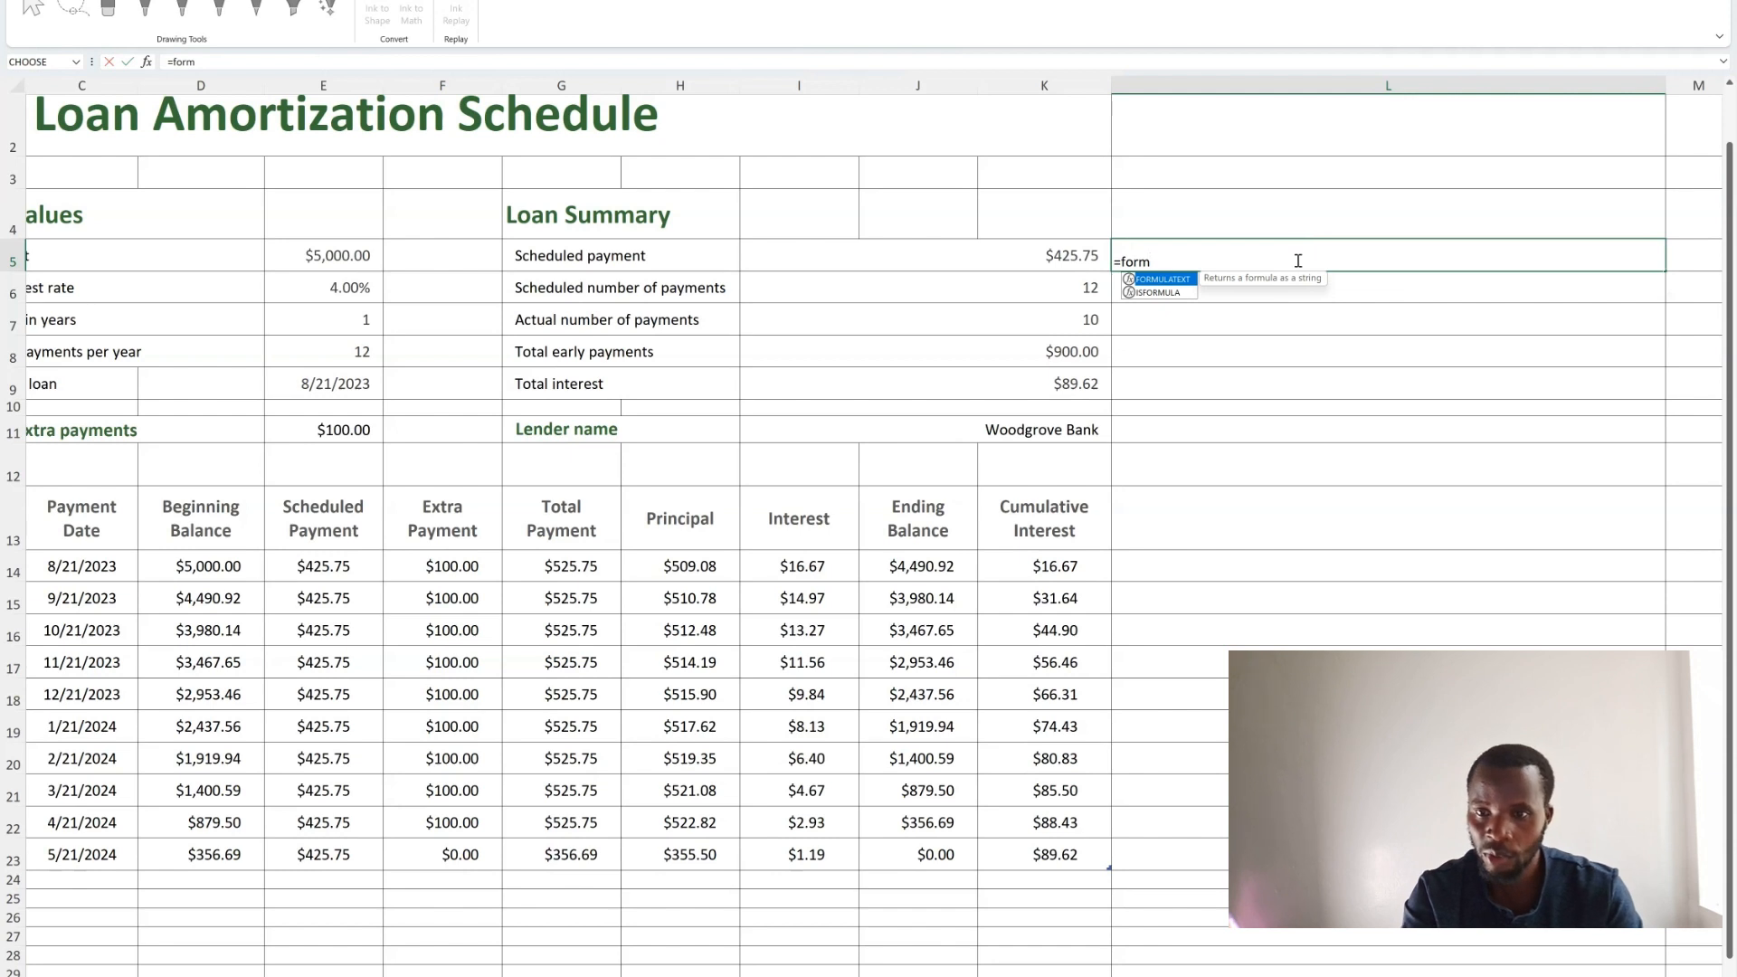
{"action": "double_click", "coordinate": [1184, 282]}
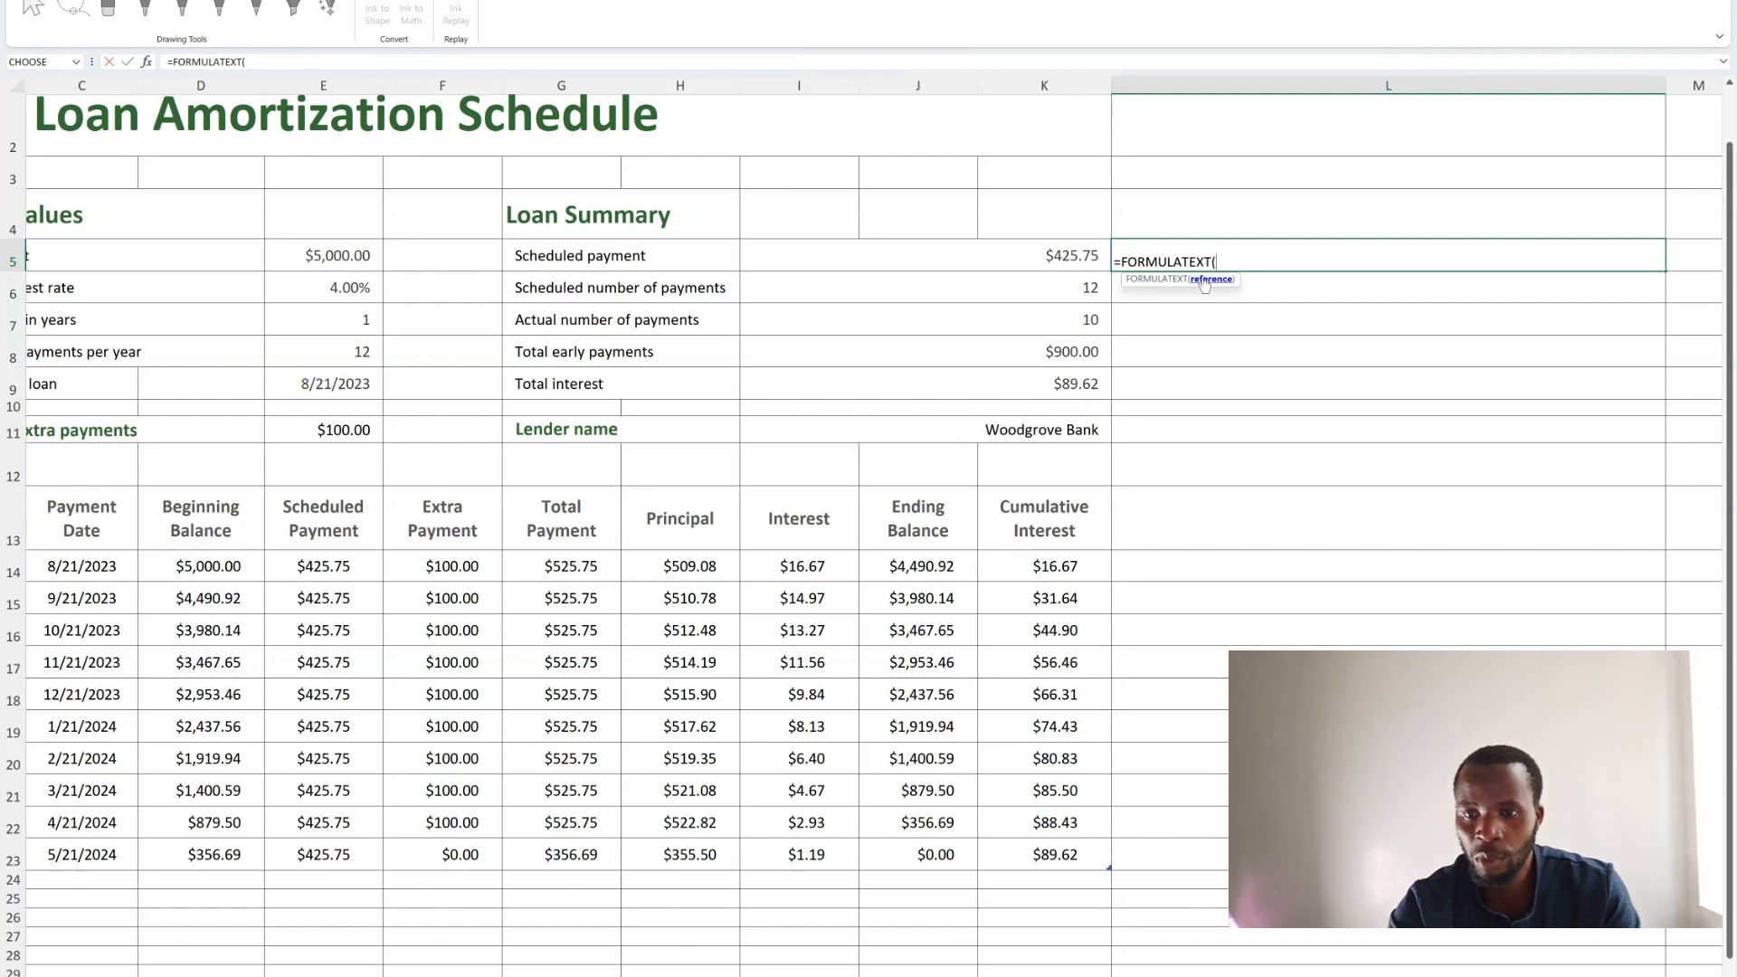
{"action": "left_click", "coordinate": [1073, 259]}
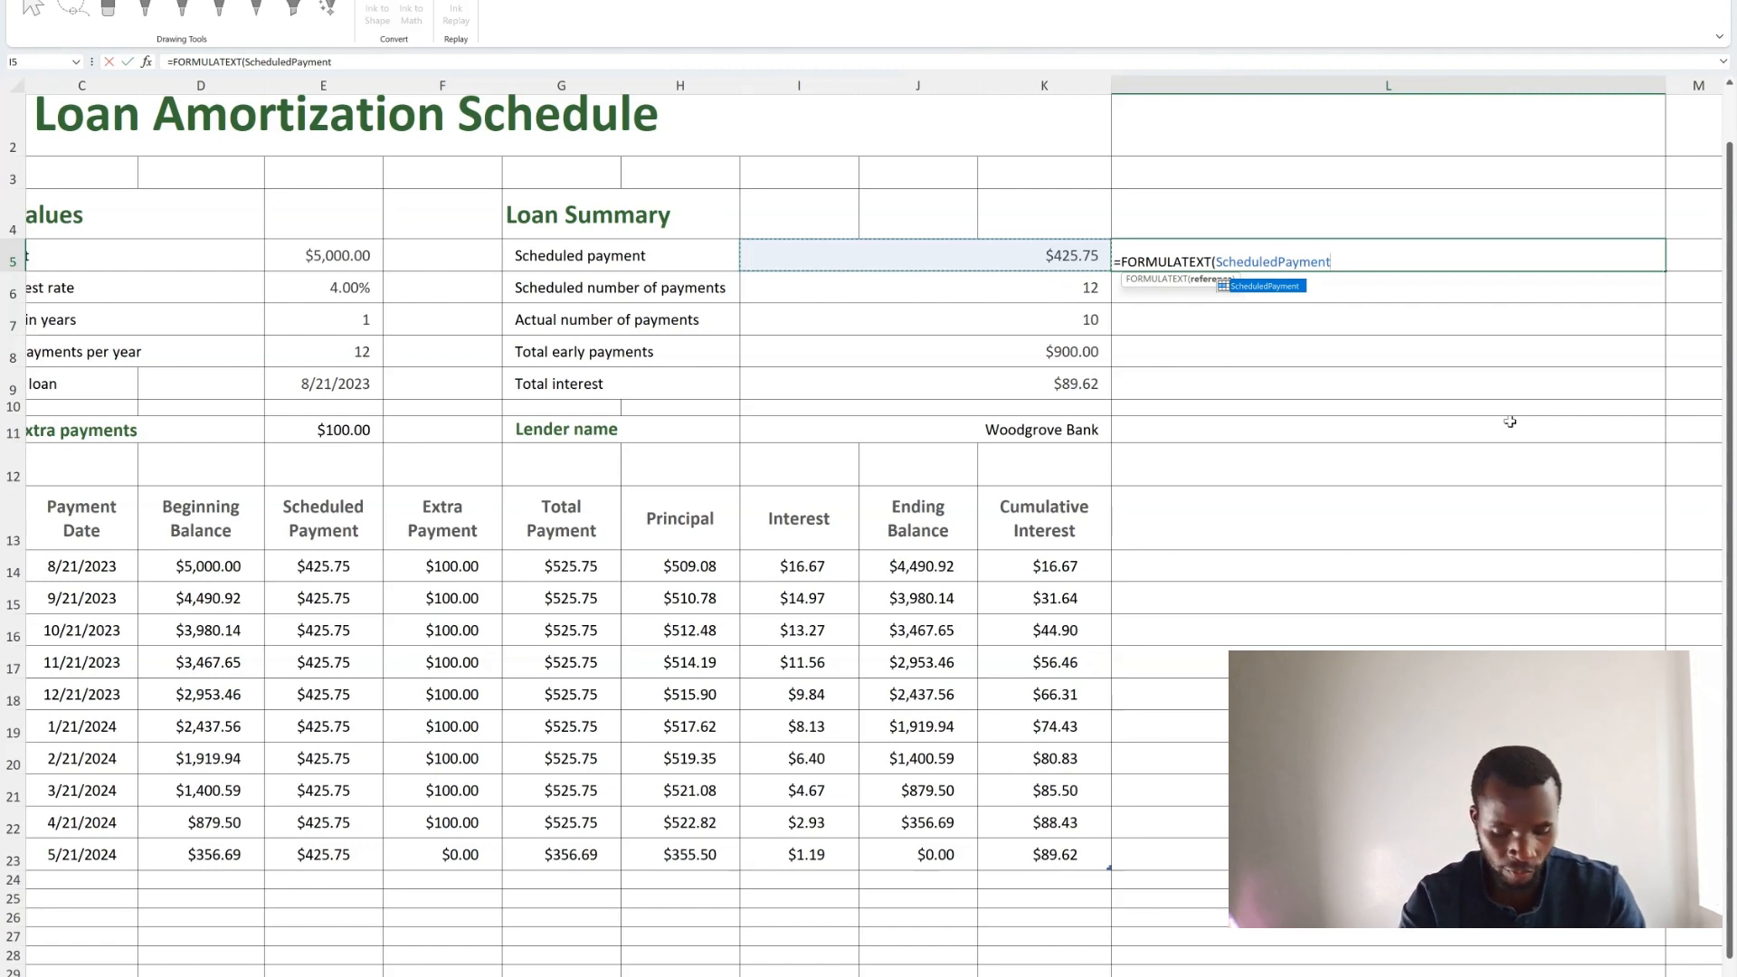
{"action": "type", "text": ")"}
{"action": "key", "text": "Return"}
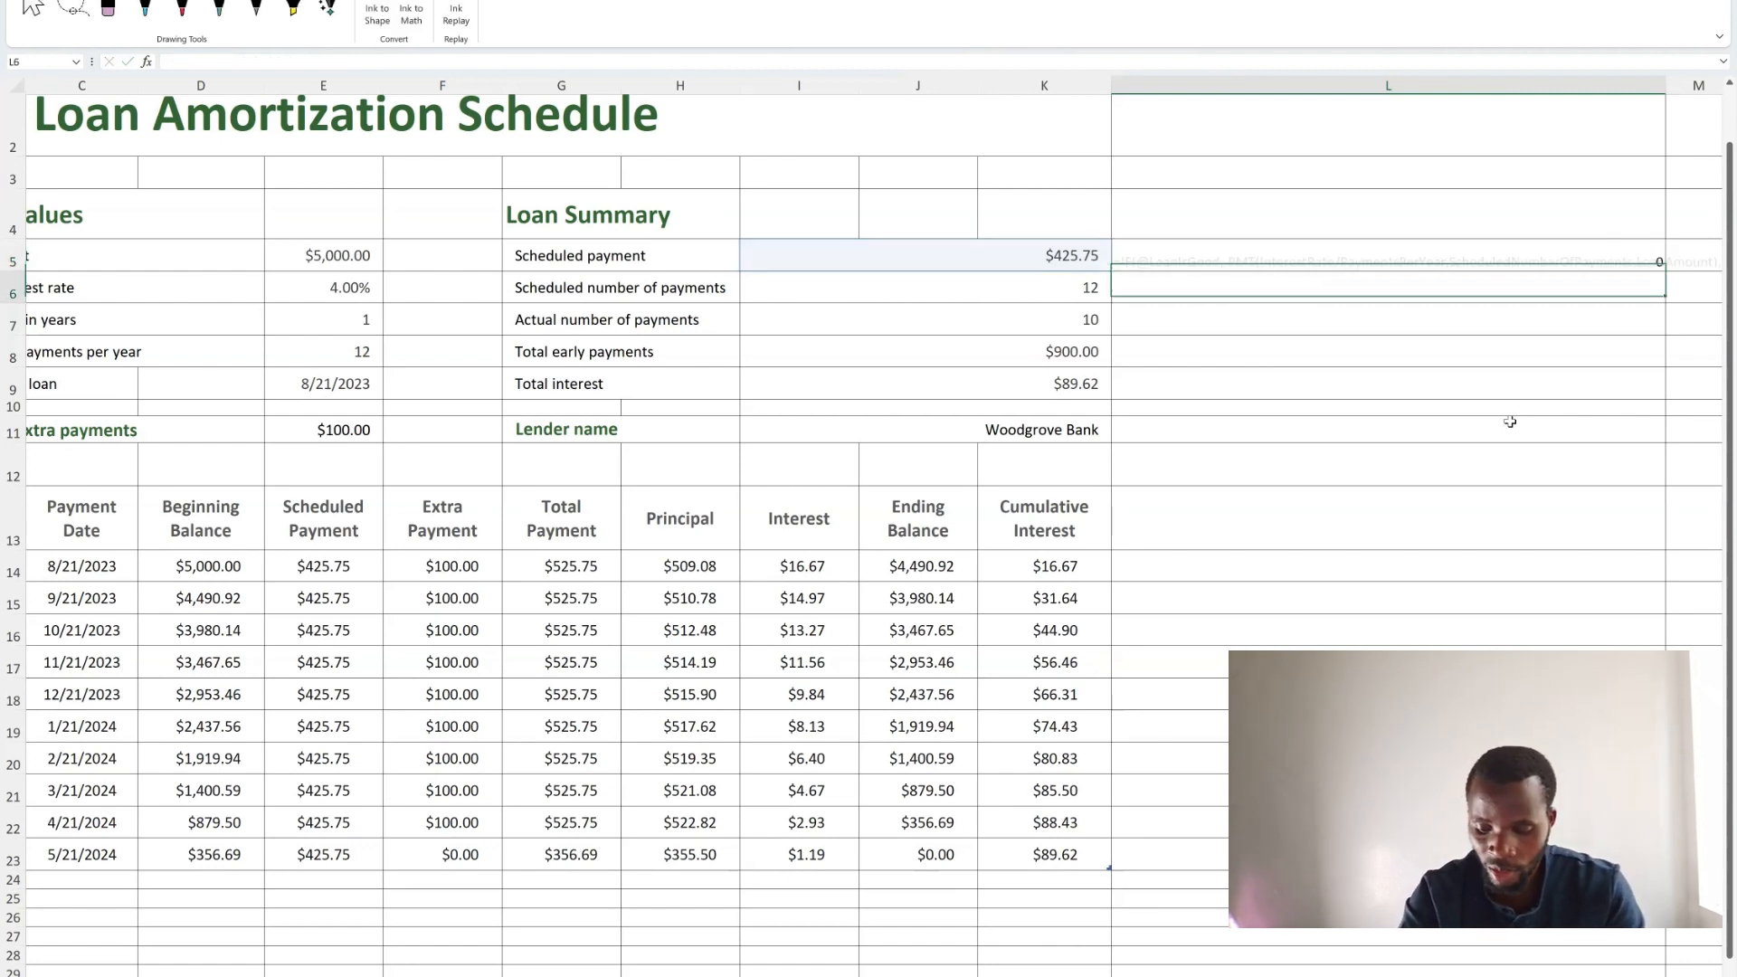
Widen column L so the displayed formula text fits in the cell.
{"action": "left_click", "coordinate": [1480, 267]}
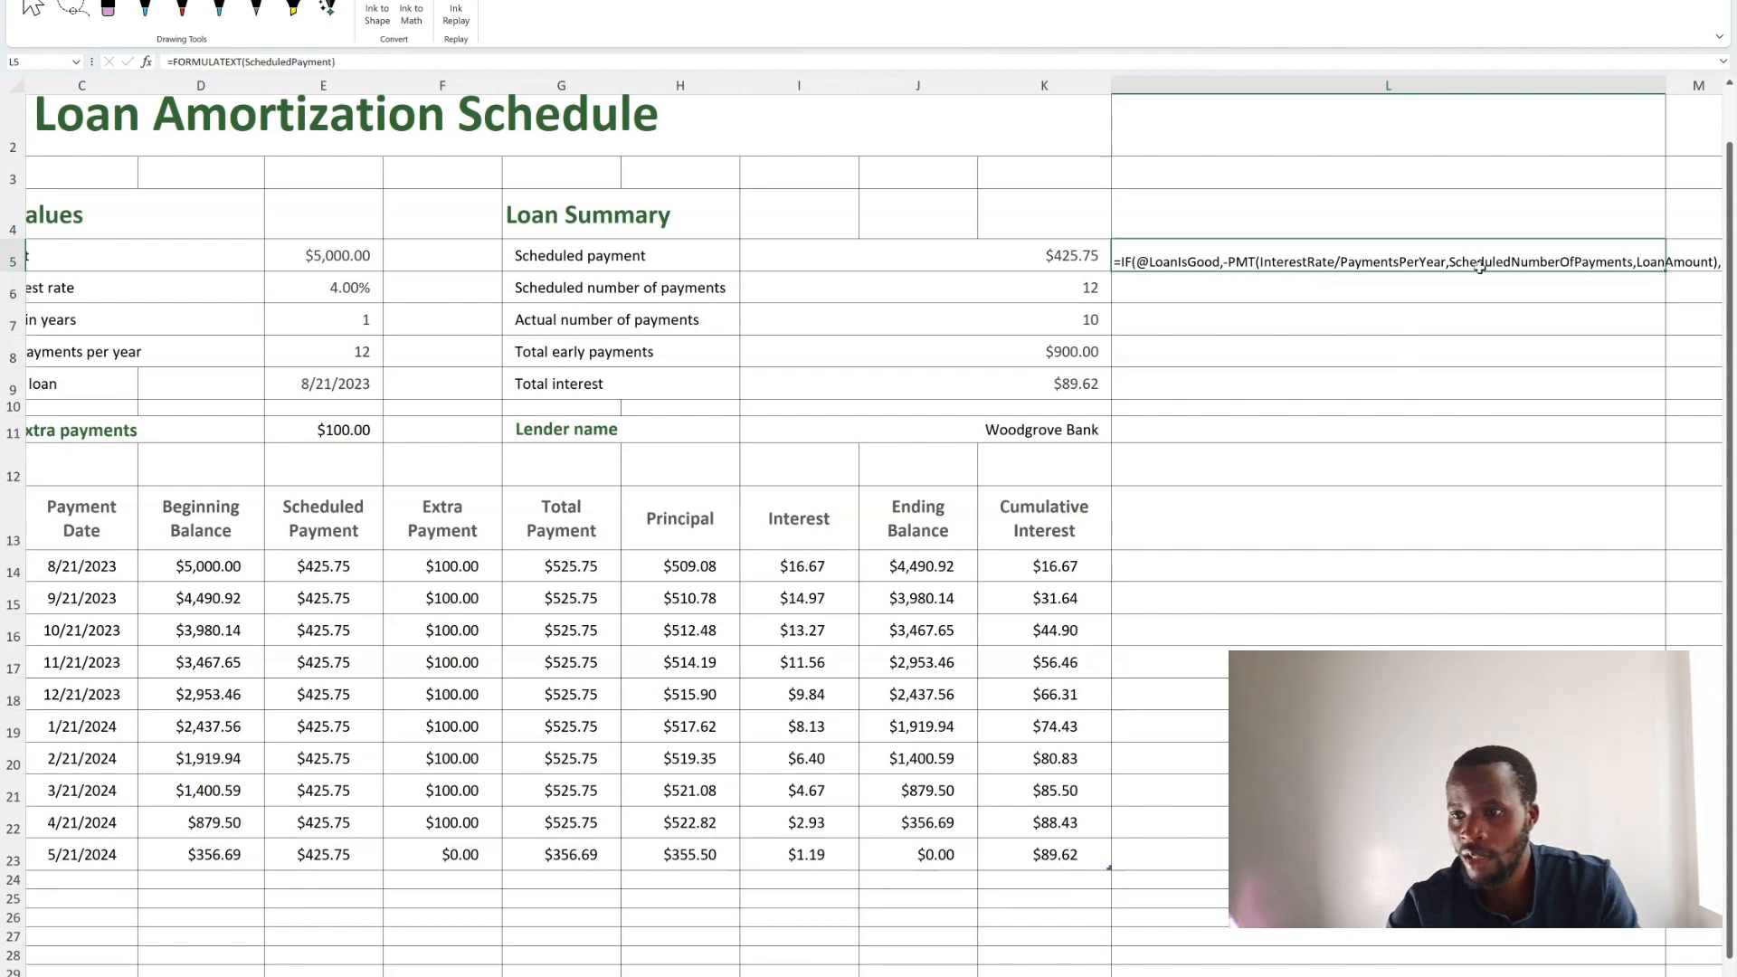
{"action": "left_click_drag", "start_coordinate": [1665, 85], "coordinate": [1731, 96]}
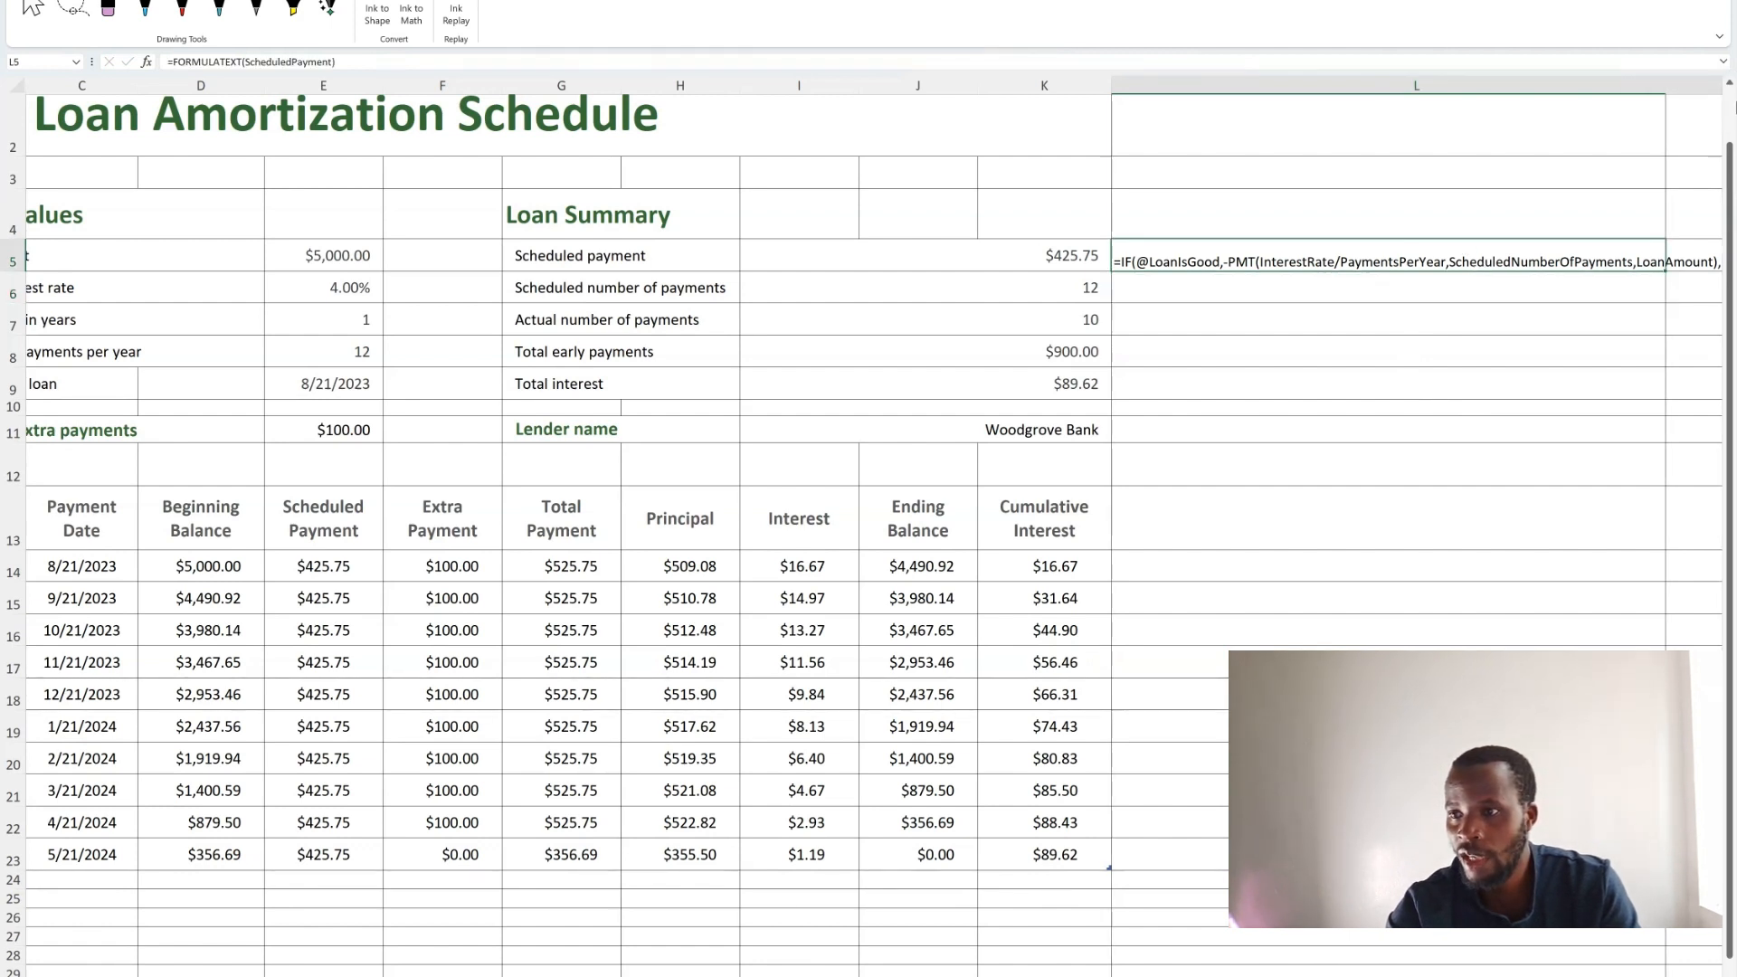
{"action": "left_click", "coordinate": [1151, 291]}
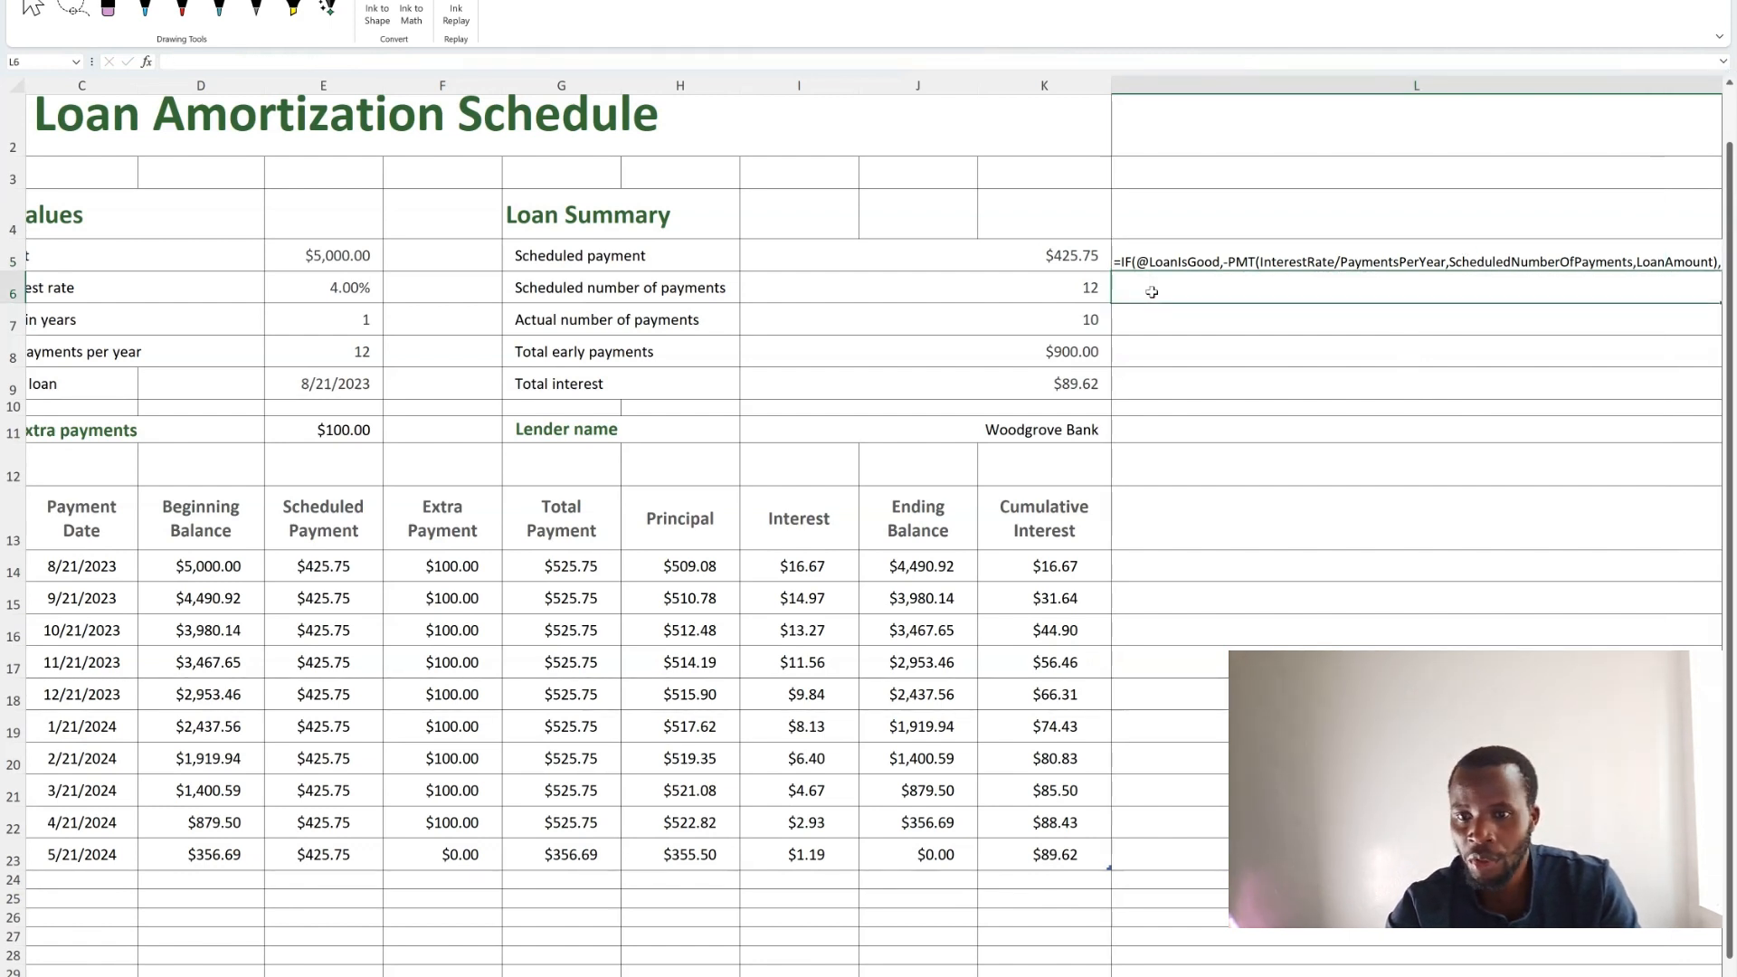
{"action": "scroll", "coordinate": [1564, 356], "scroll_direction": "right", "scroll_amount": 1}
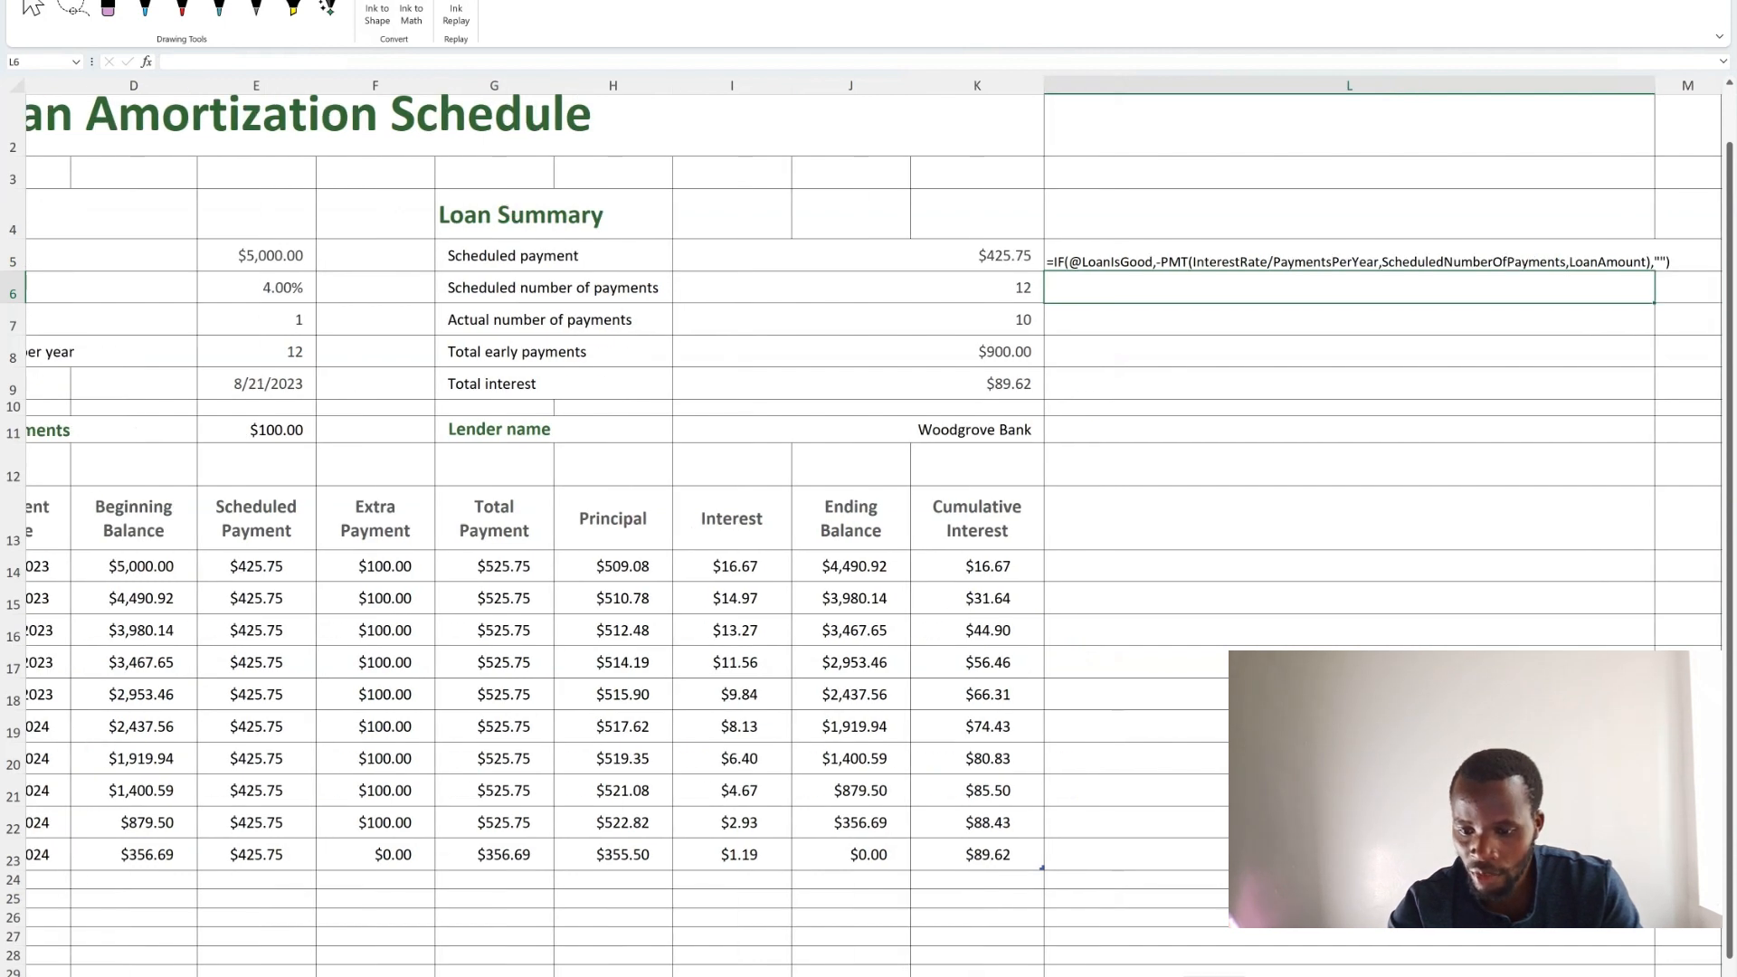
{"action": "left_click_drag", "start_coordinate": [1649, 84], "coordinate": [1667, 88]}
{"action": "left_click", "coordinate": [1615, 260]}
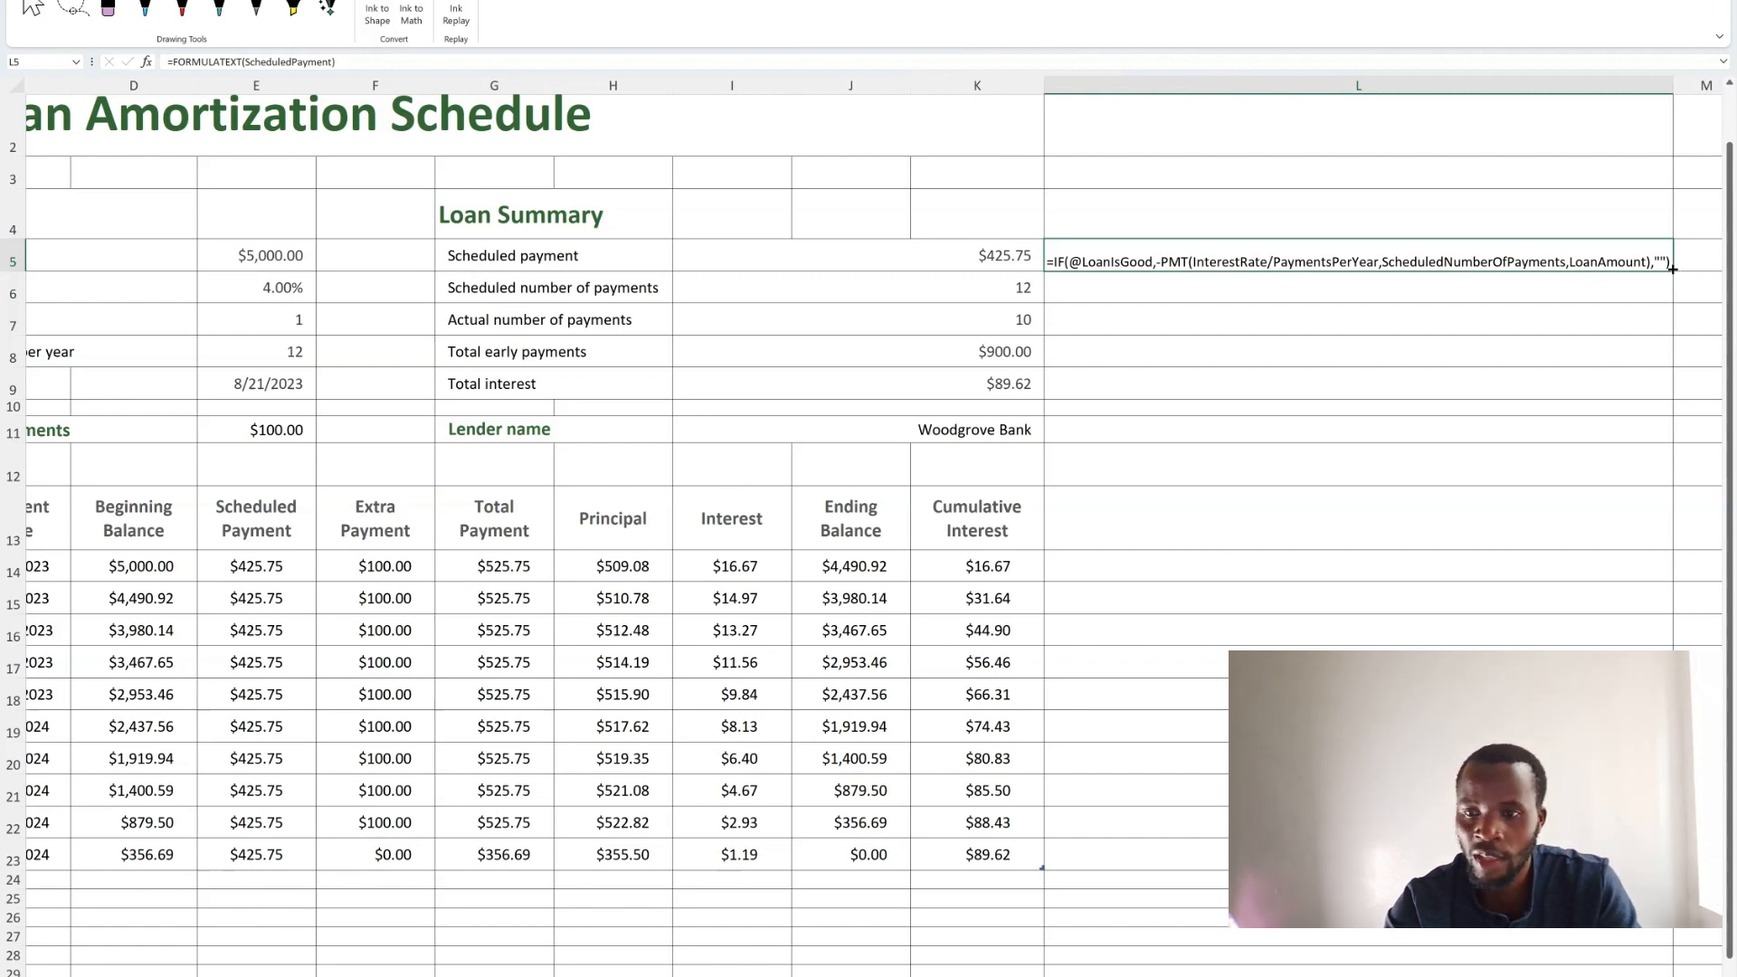
Try filling the L5 formula down to L9.
{"action": "left_click_drag", "start_coordinate": [1672, 269], "coordinate": [1661, 392]}
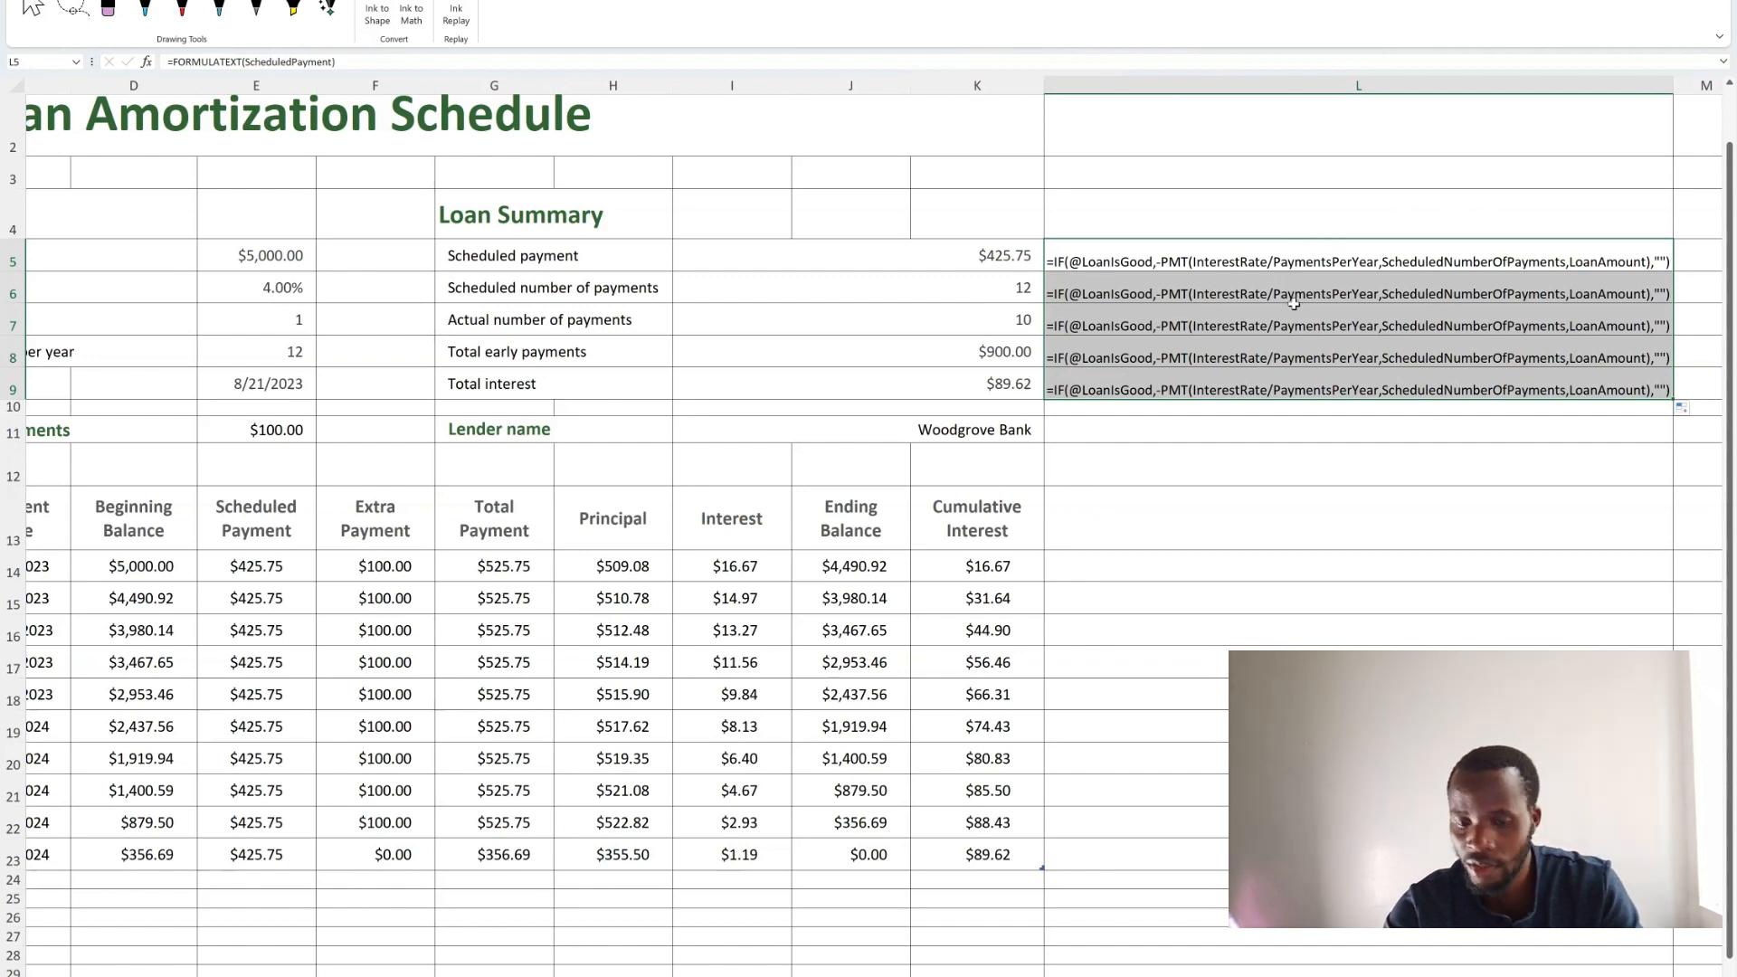
{"action": "key", "text": "ctrl+z"}
{"action": "left_click", "coordinate": [1229, 298]}
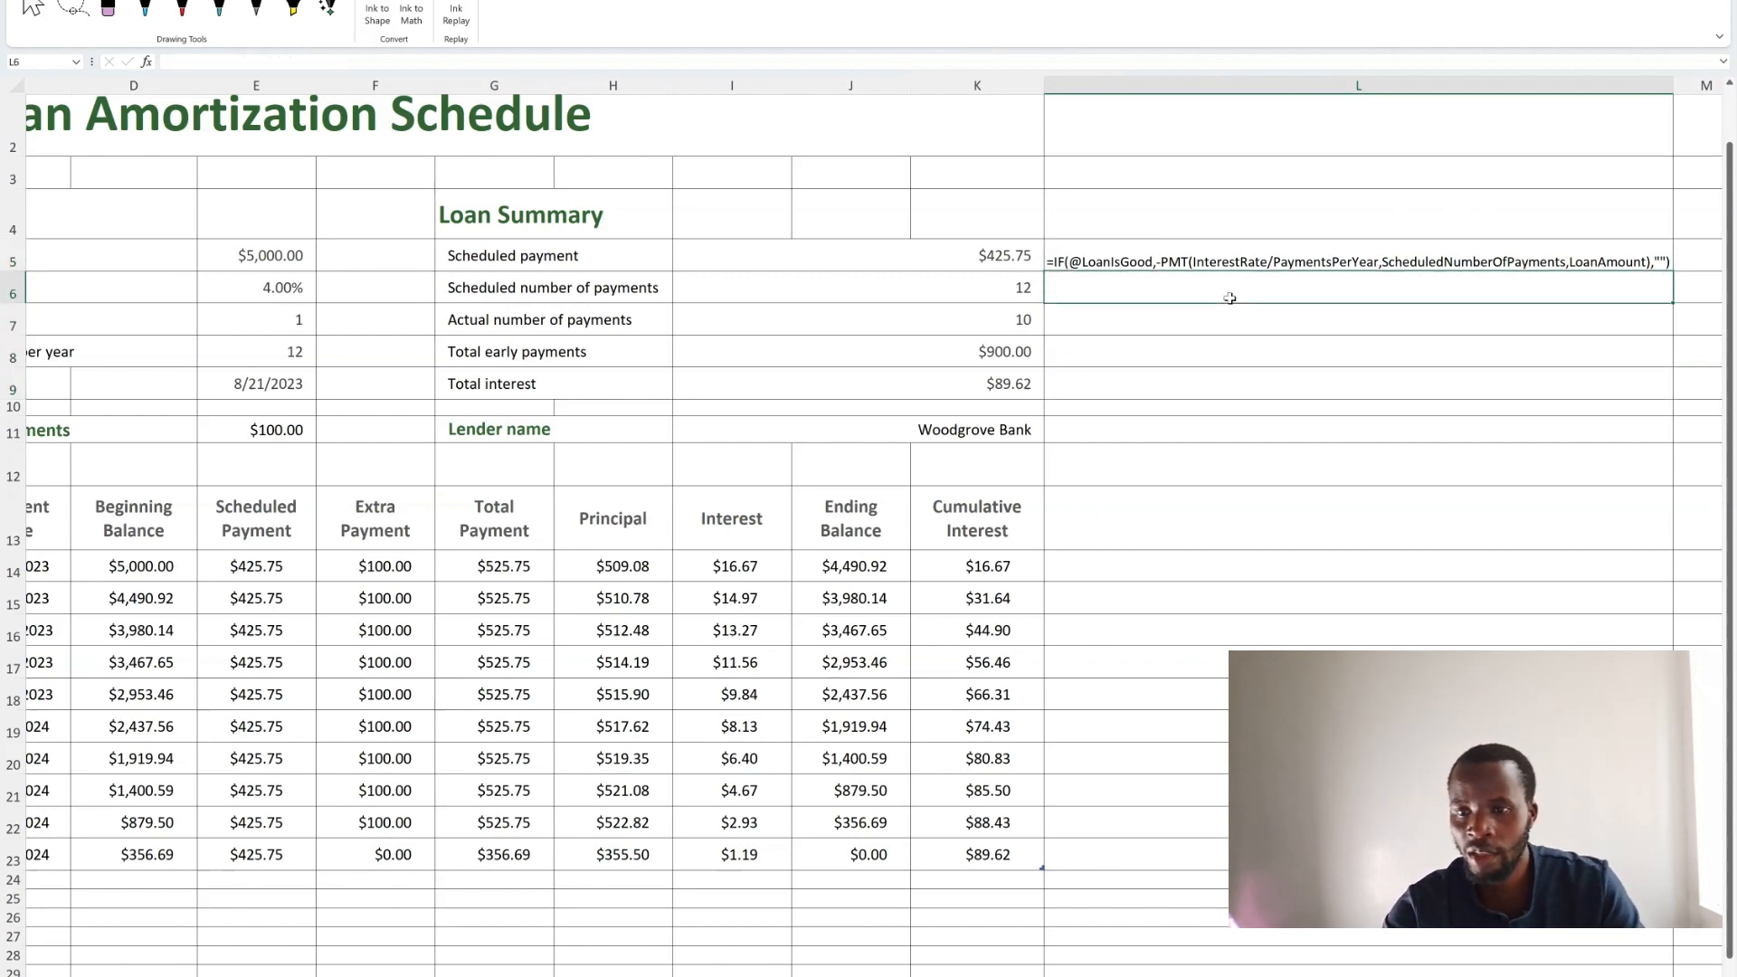
In L6, show the Scheduled number of payments formula with =FORMULATEXT(ScheduledNumberOfPayments).
{"action": "type", "text": "="}
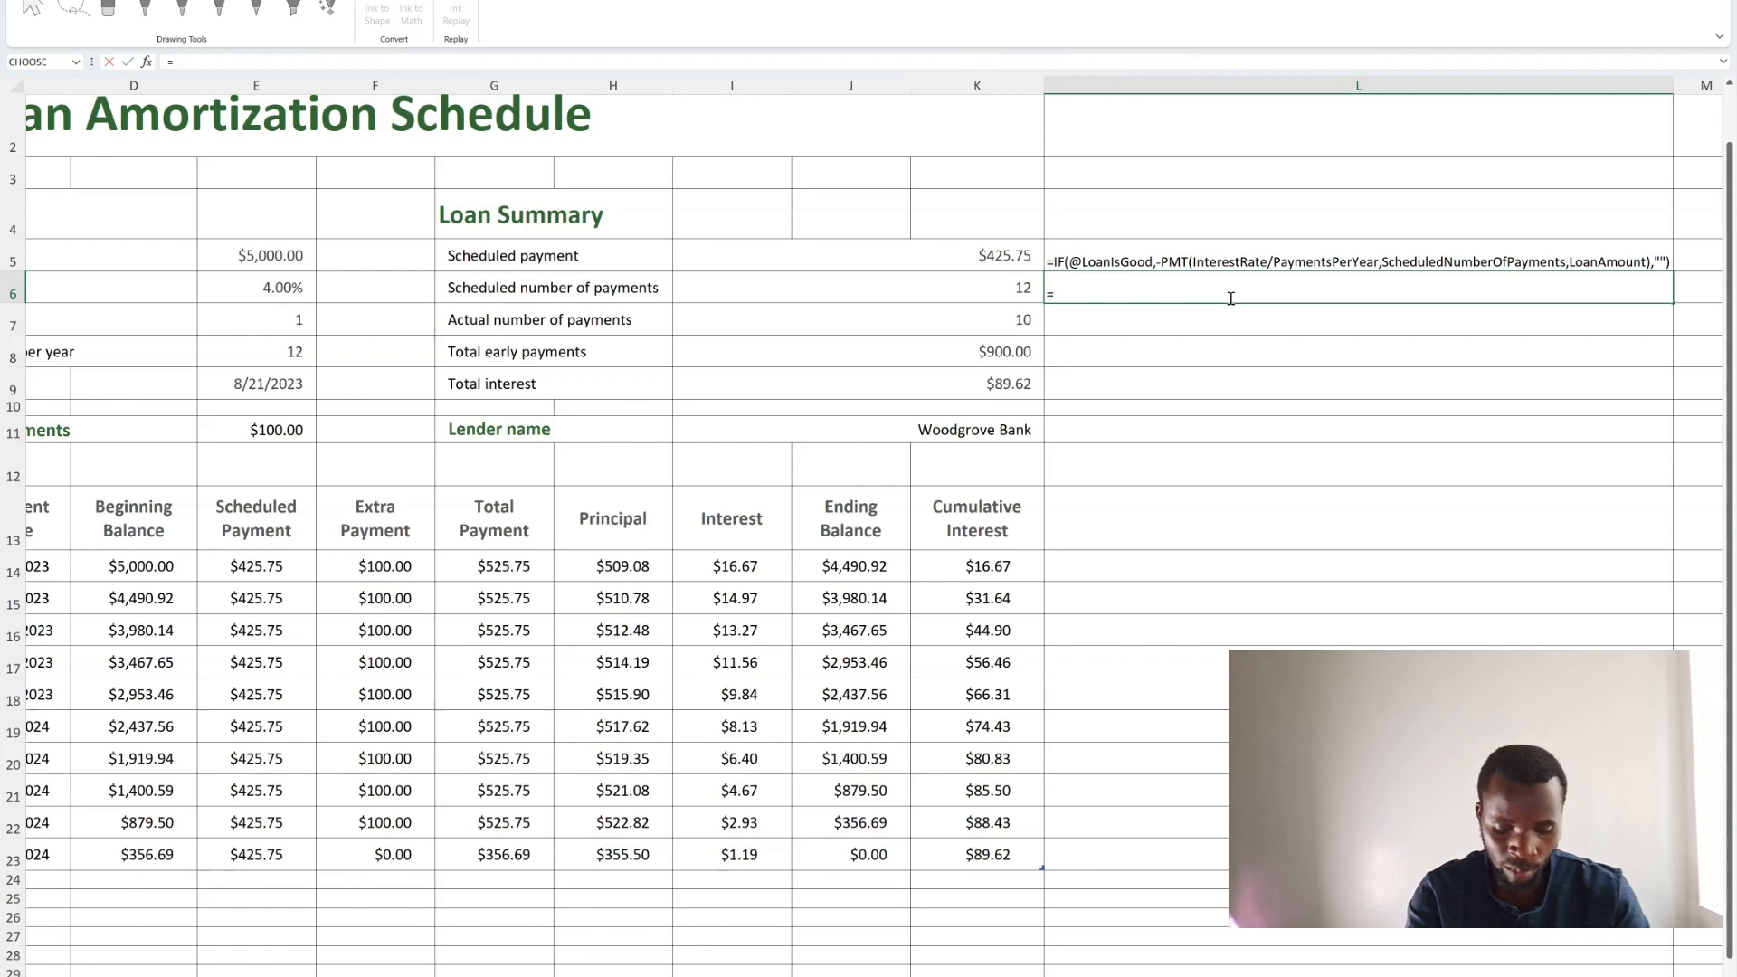
{"action": "type", "text": "for"}
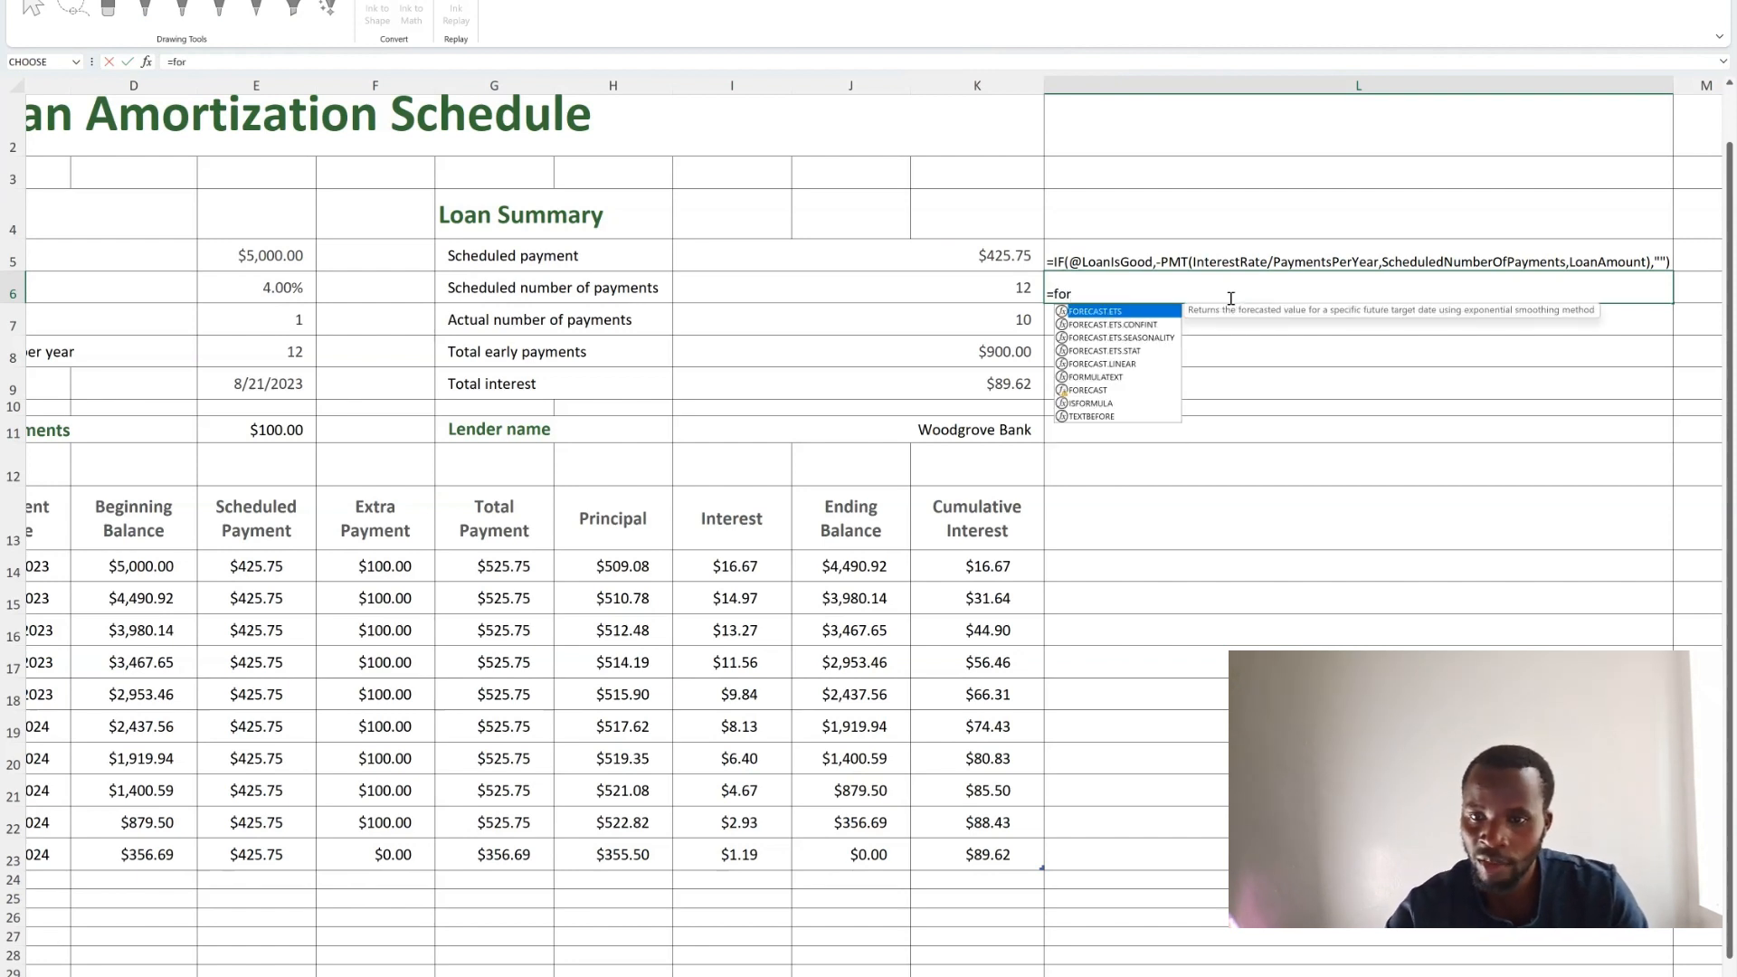
{"action": "type", "text": "mu"}
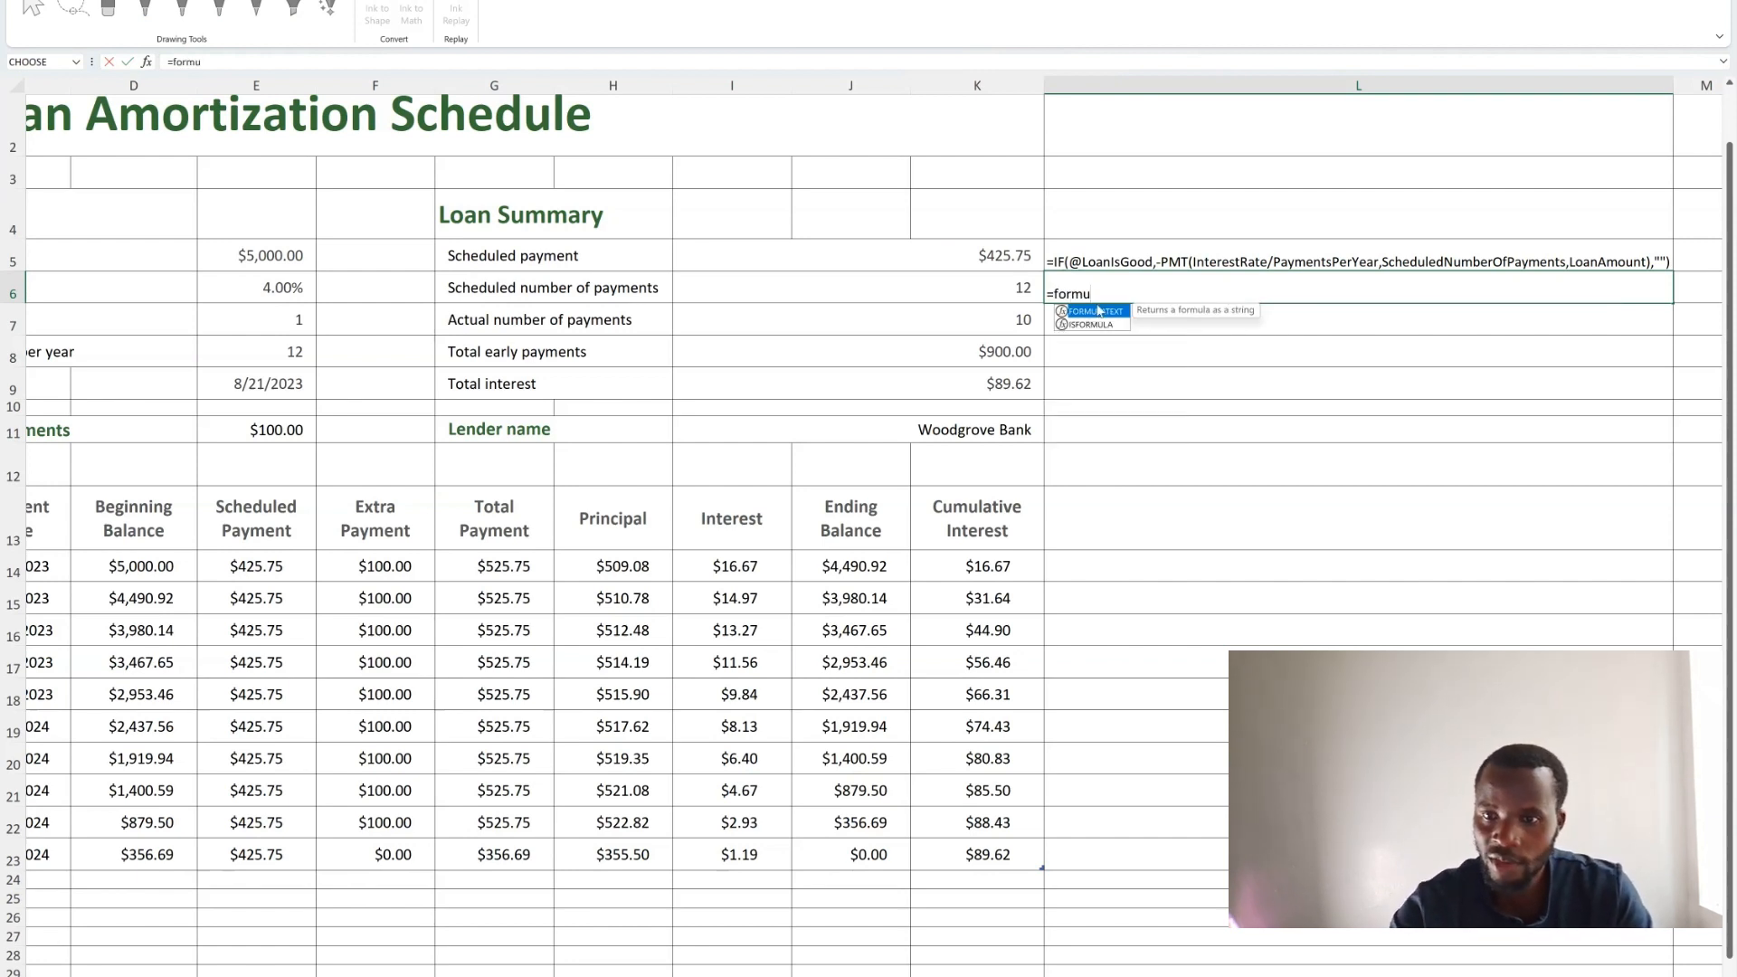
{"action": "left_click", "coordinate": [1104, 300]}
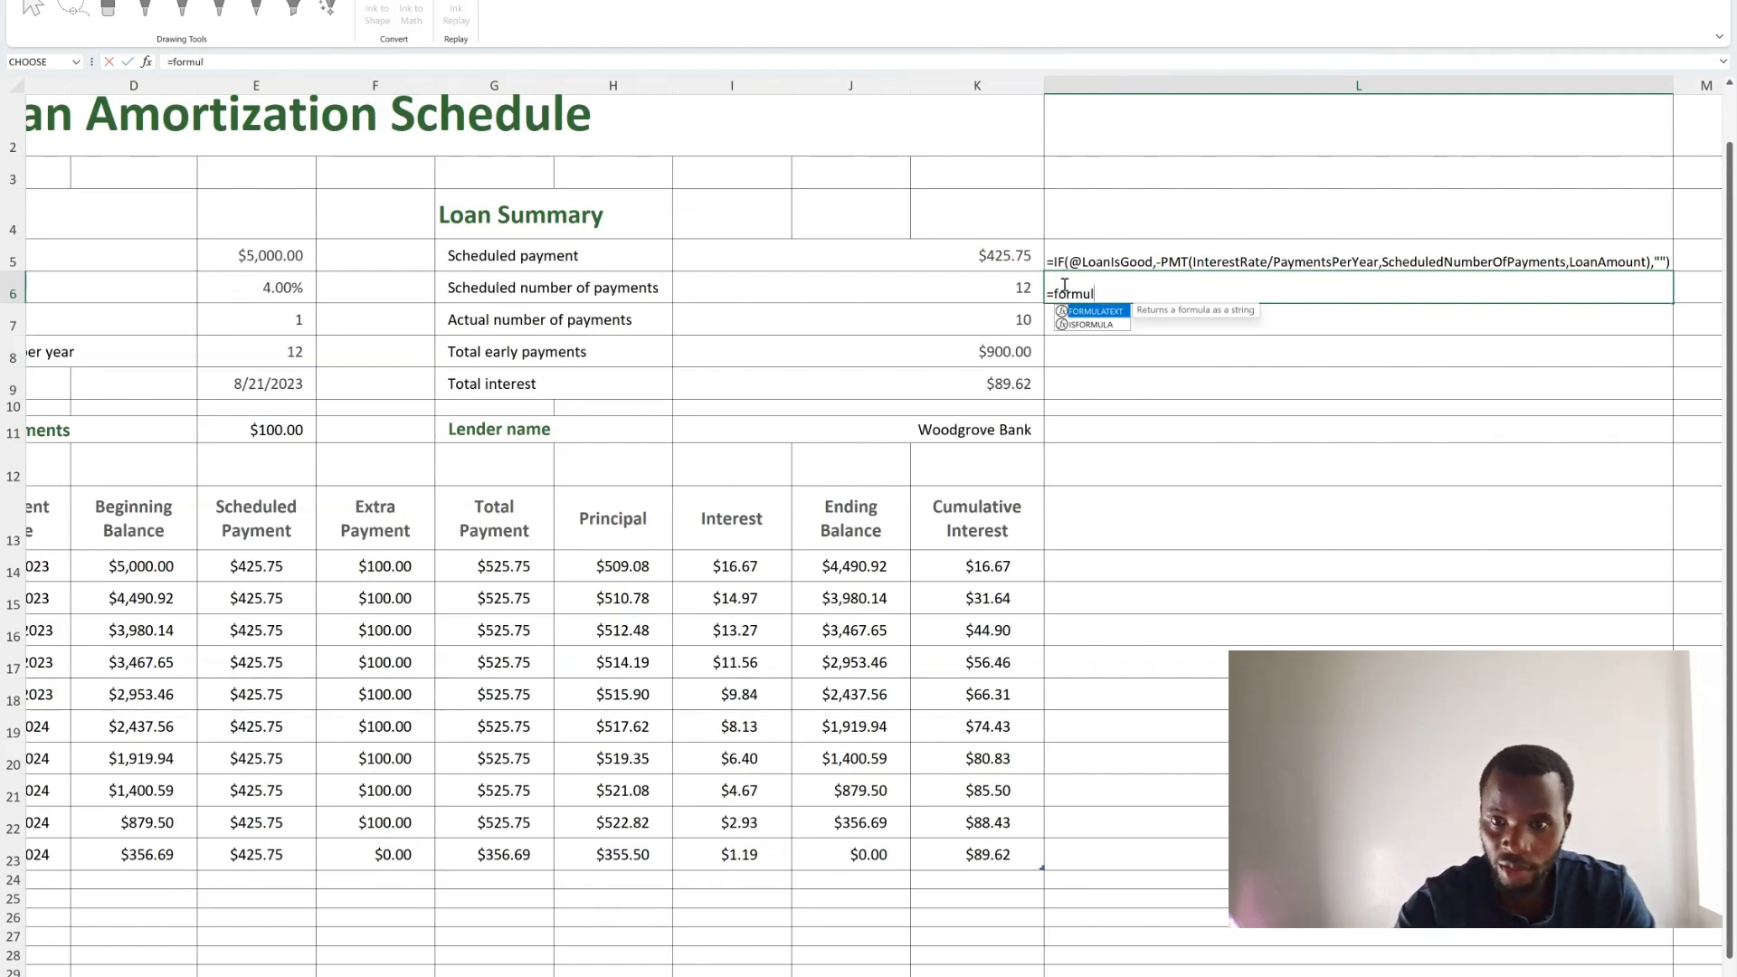
{"action": "double_click", "coordinate": [1093, 315]}
{"action": "left_click", "coordinate": [1017, 285]}
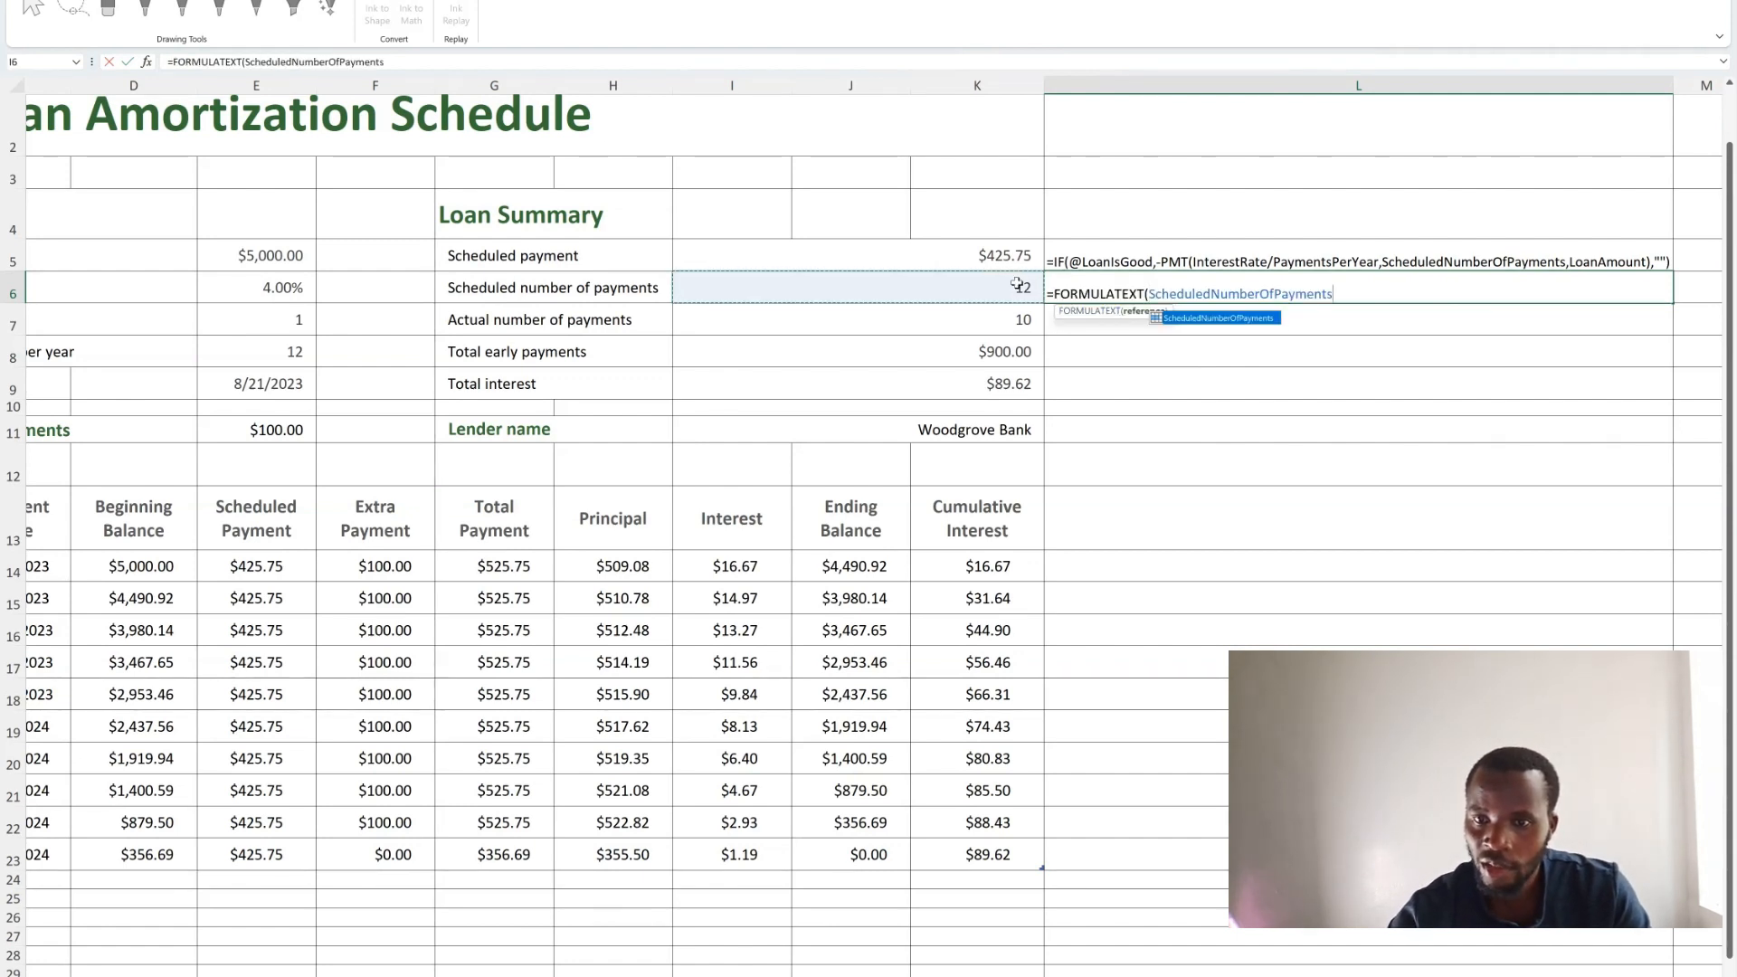
{"action": "type", "text": ")"}
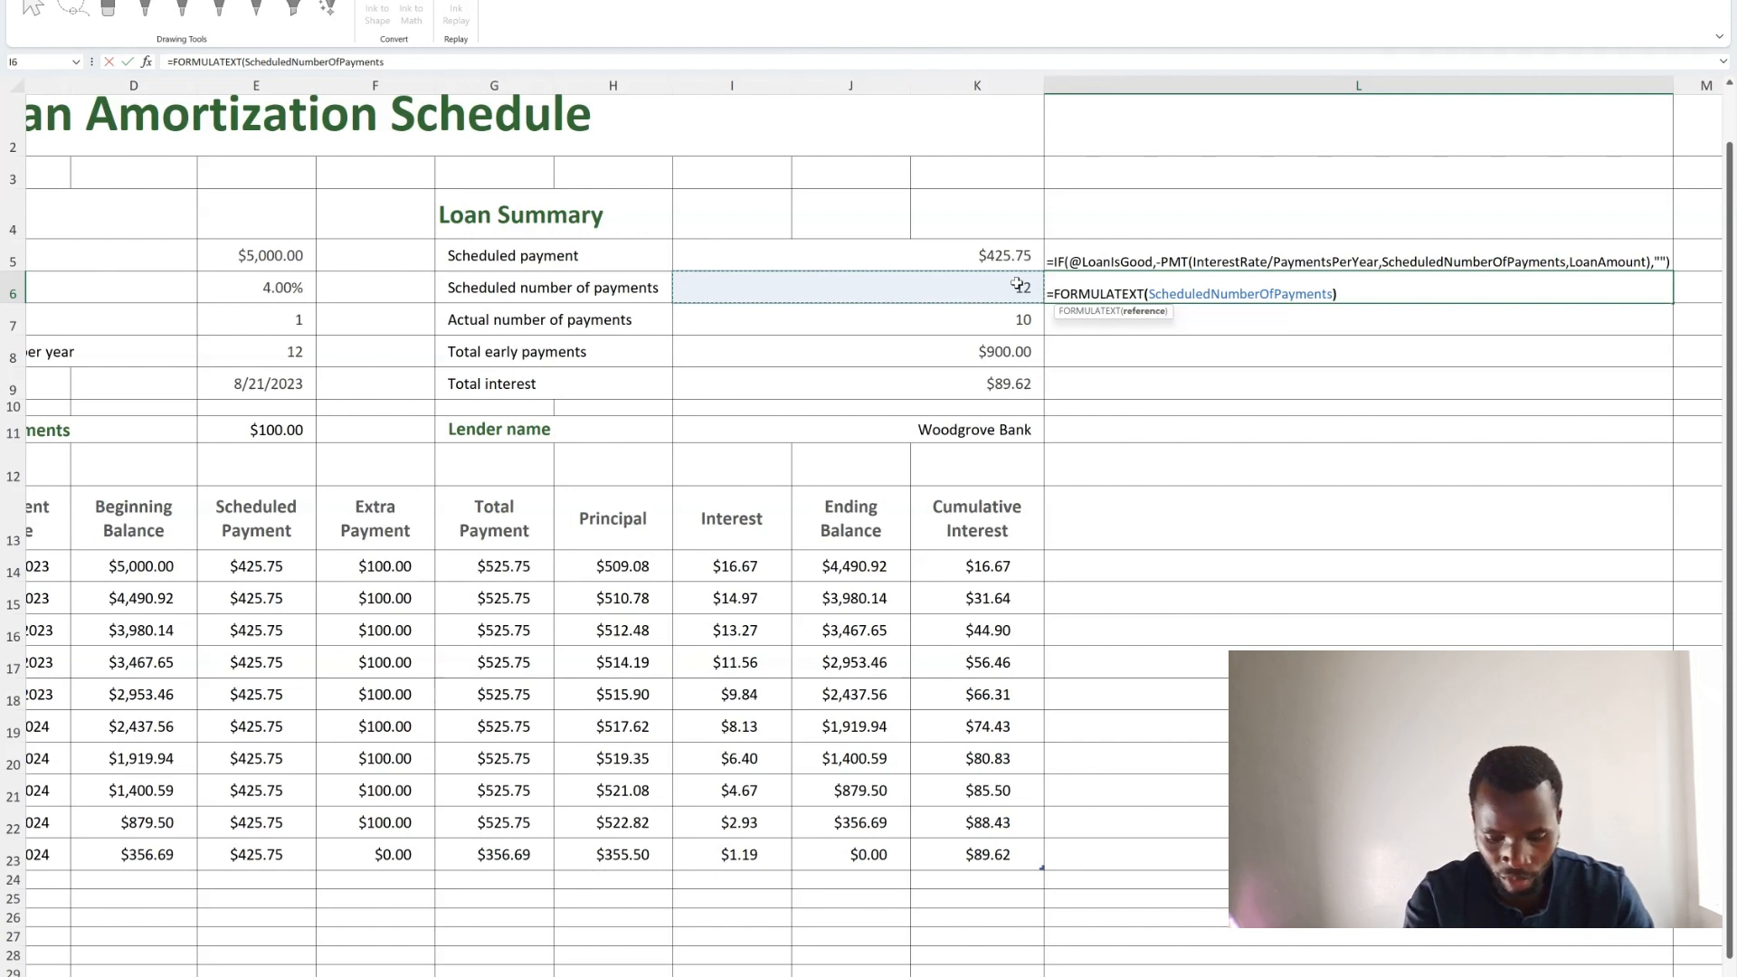
{"action": "key", "text": "Return"}
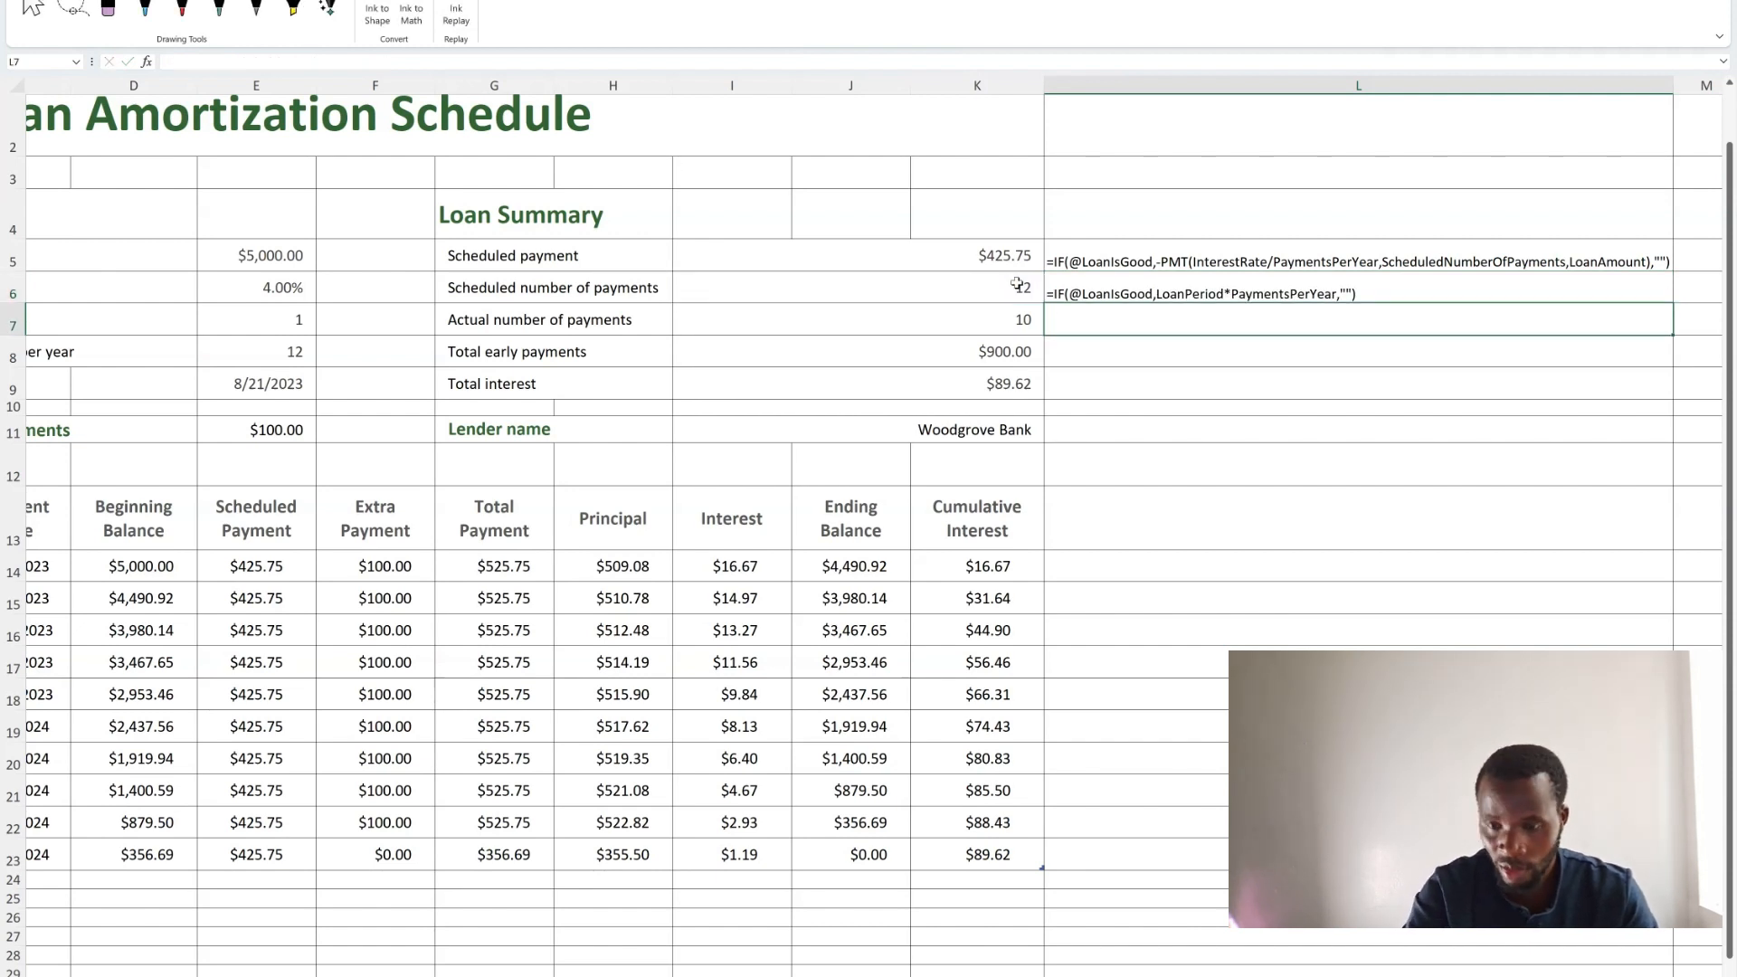
In L7, show the Actual number of payments formula as text with =FORMULATEXT(I7).
{"action": "left_click", "coordinate": [1164, 297]}
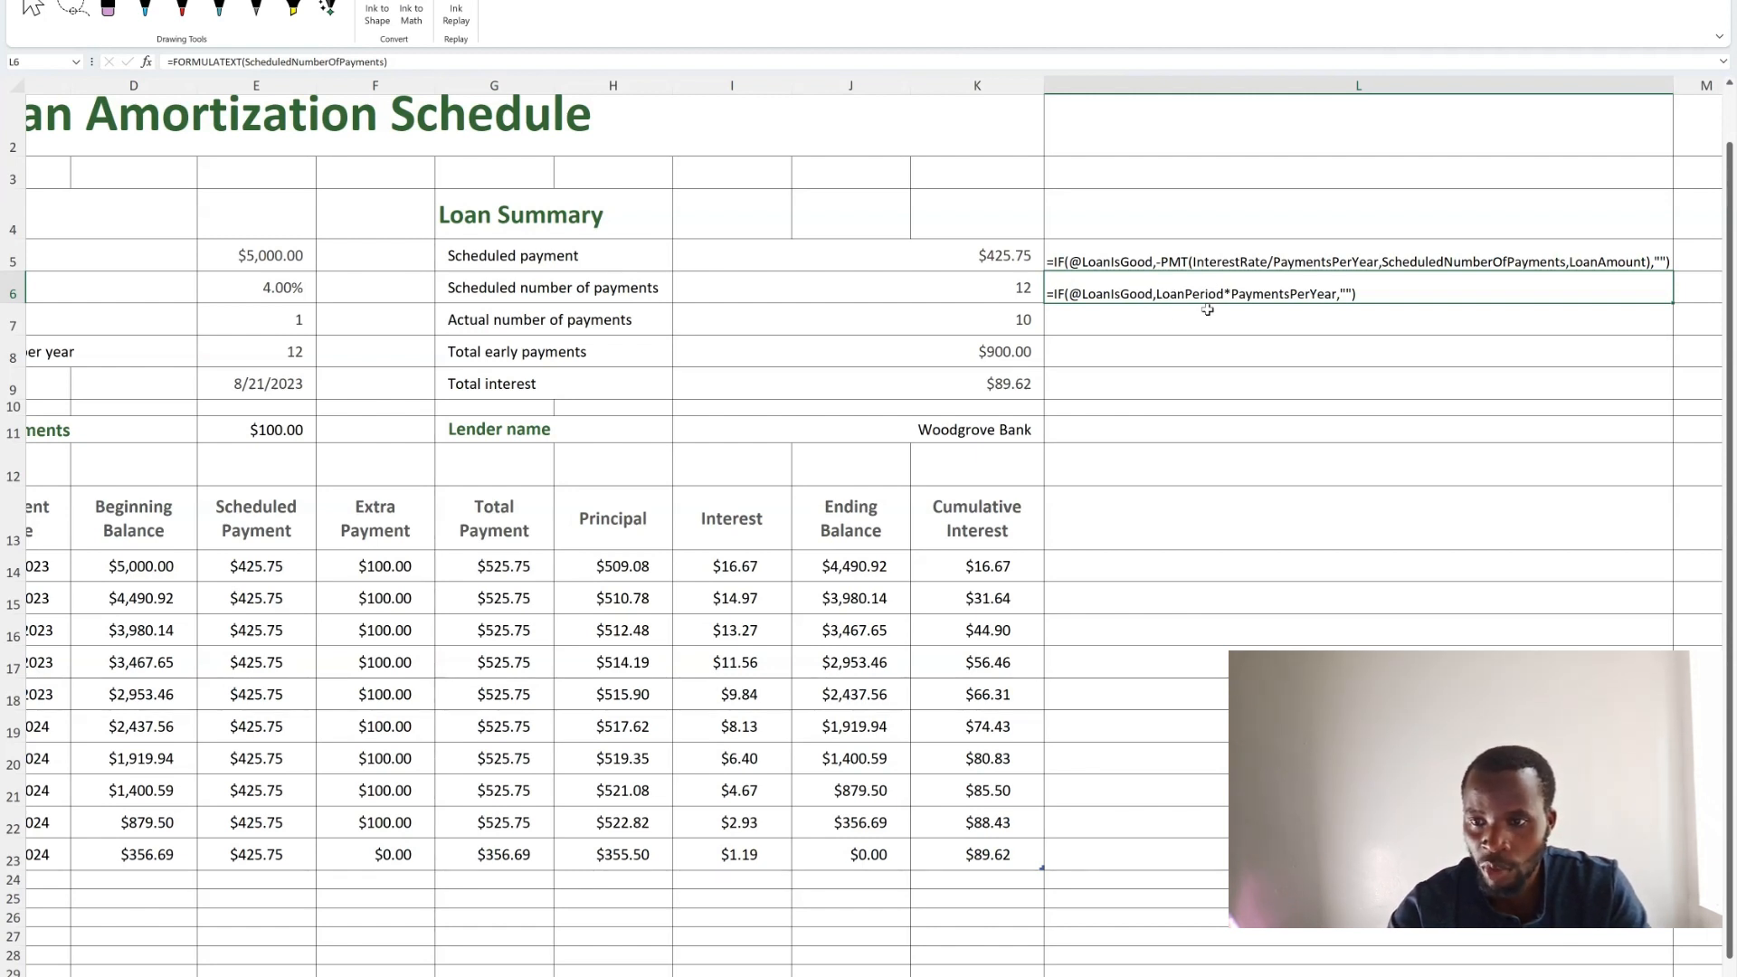
{"action": "left_click", "coordinate": [1107, 322]}
{"action": "type", "text": "="}
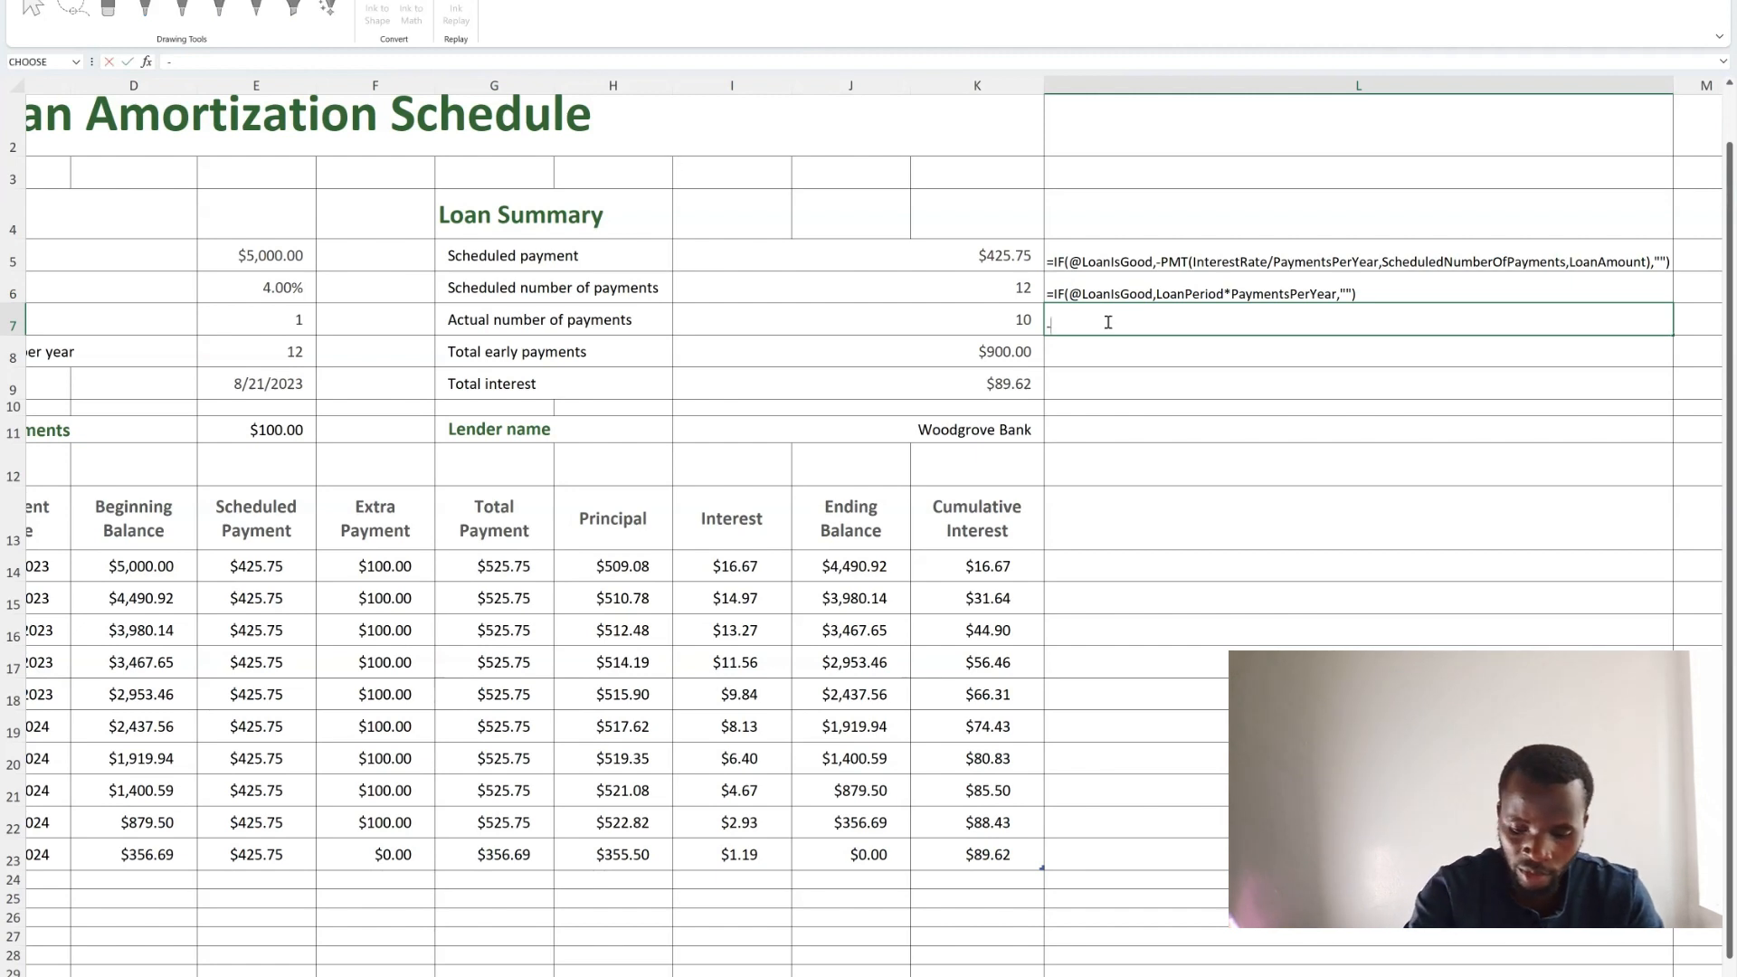
{"action": "key", "text": "BackSpace"}
{"action": "type", "text": "="}
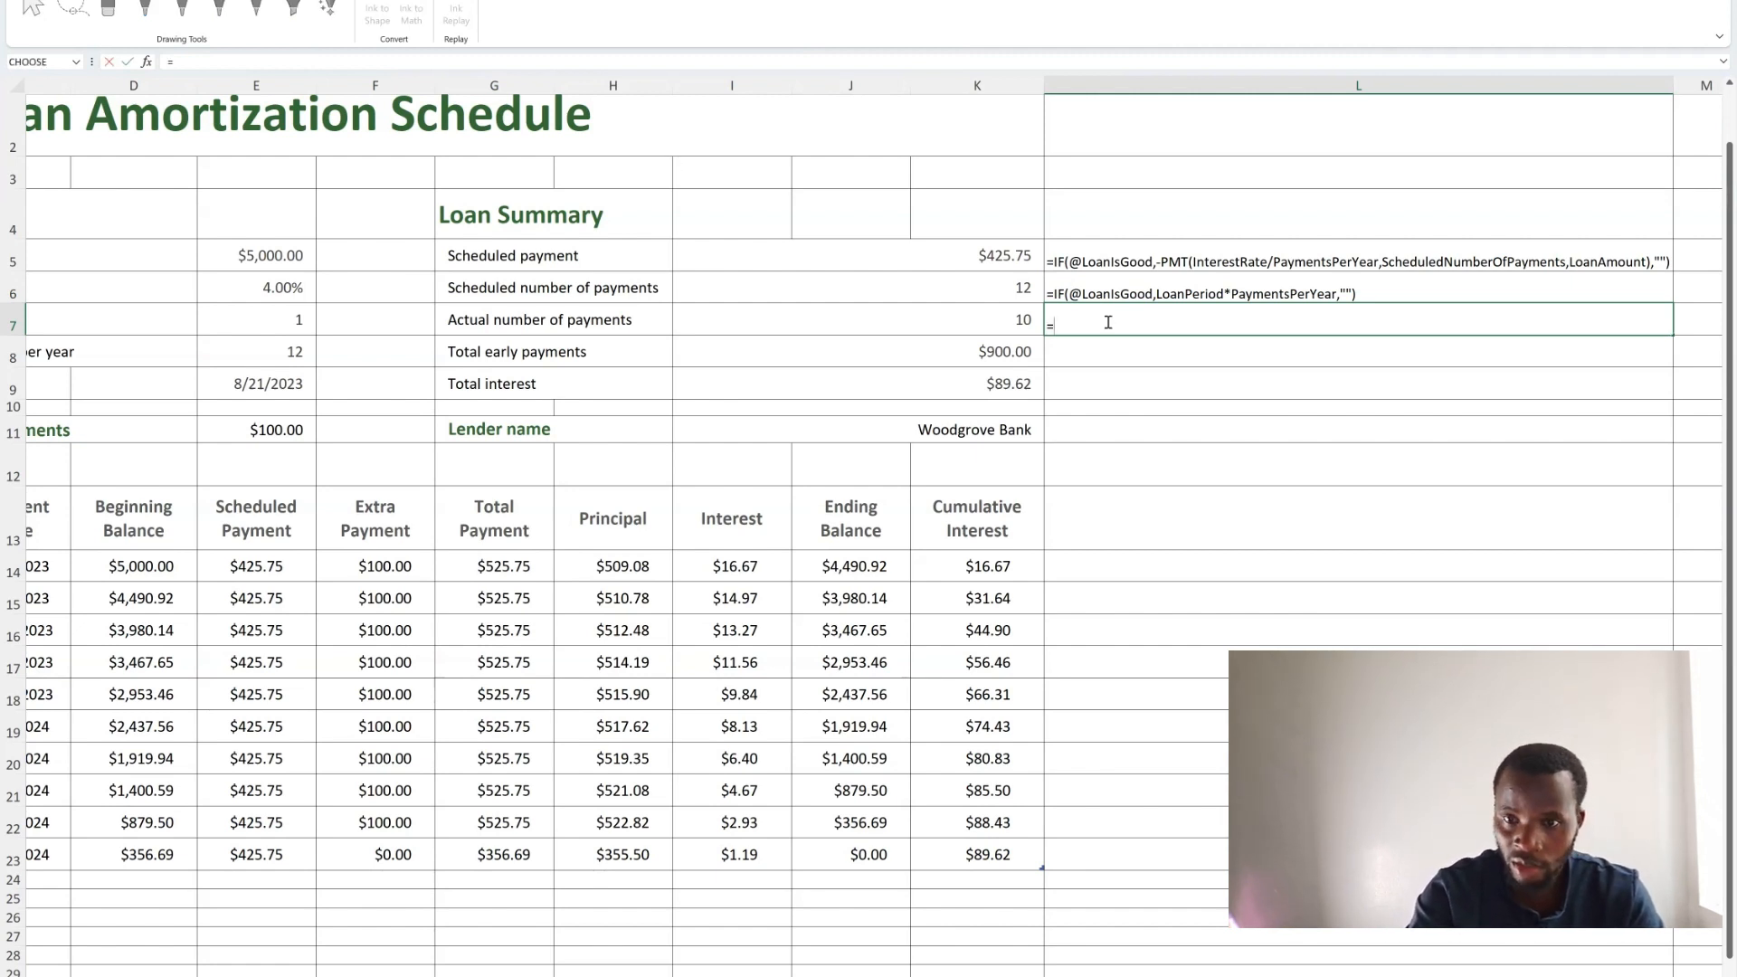
{"action": "type", "text": "form"}
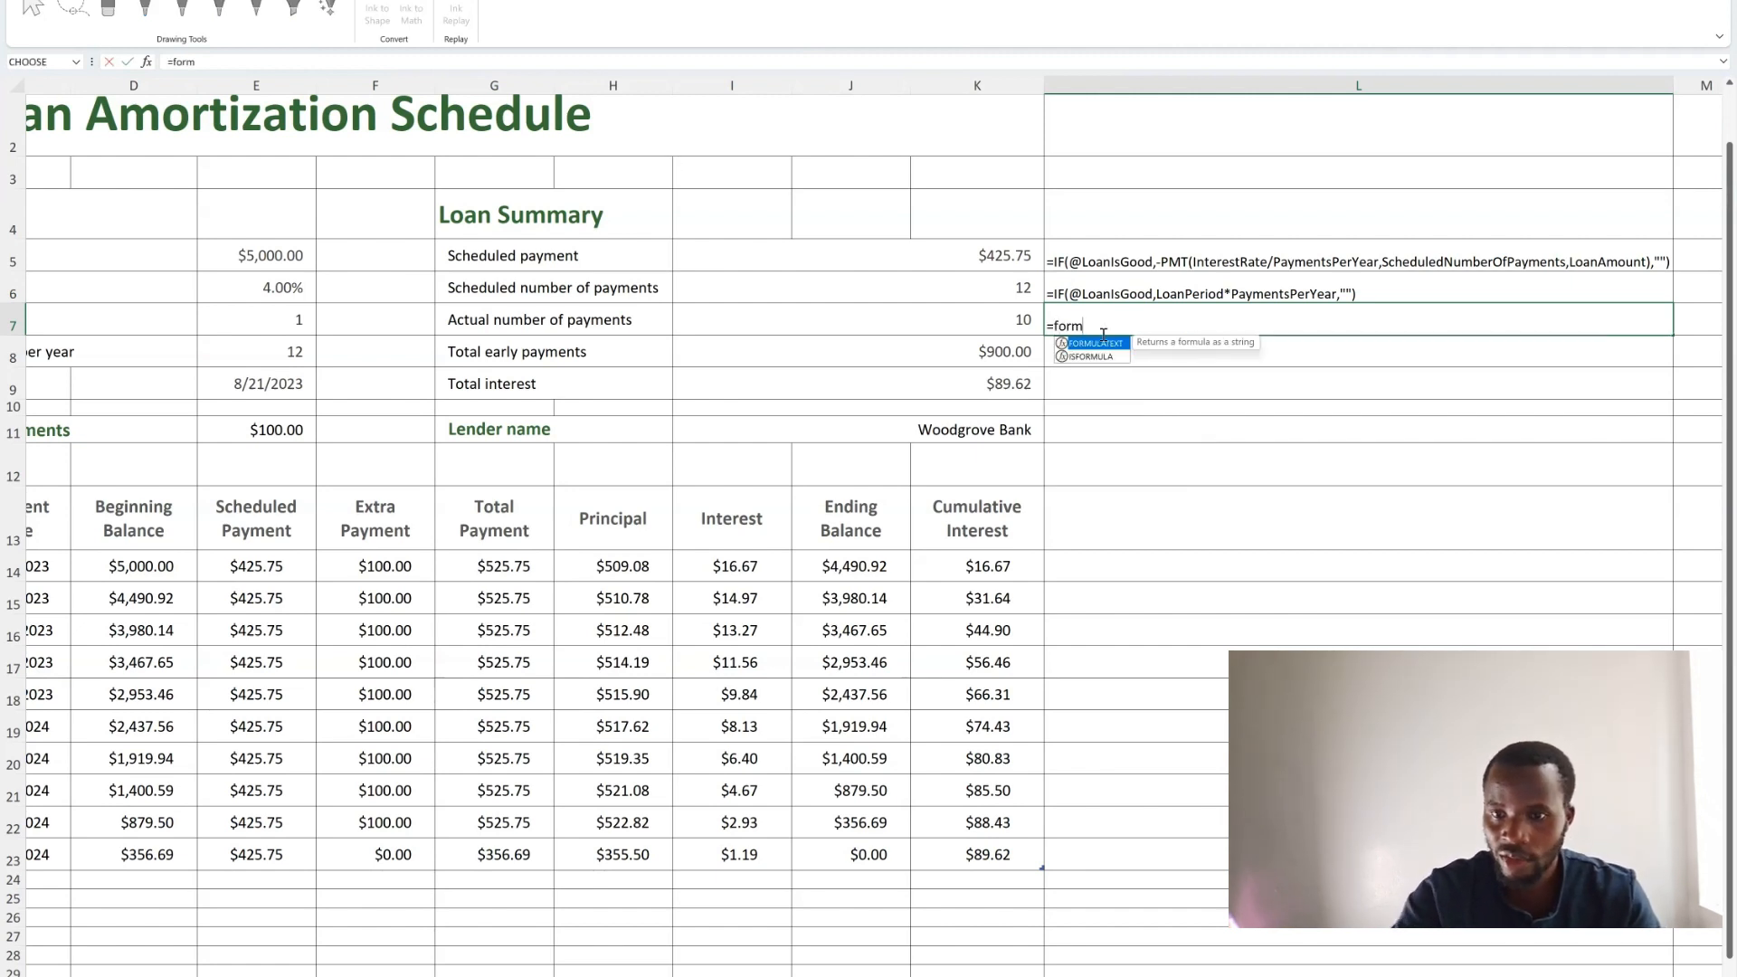
{"action": "double_click", "coordinate": [1099, 343]}
{"action": "left_click", "coordinate": [1025, 323]}
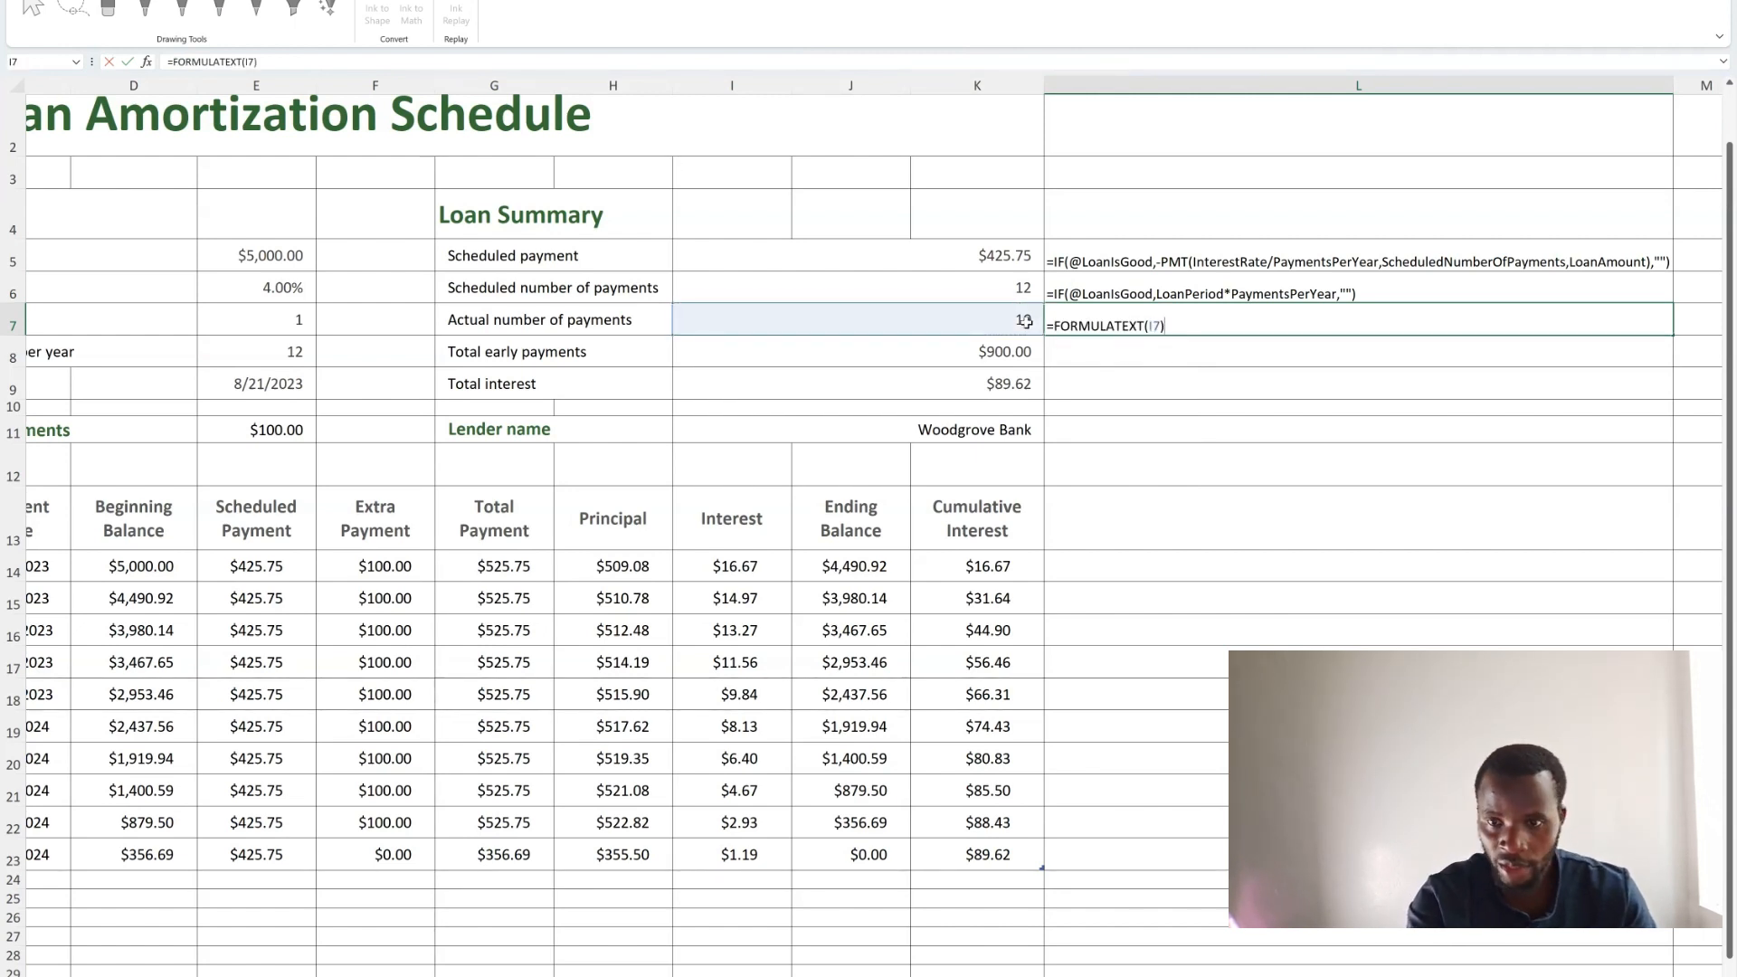
{"action": "key", "text": "Return"}
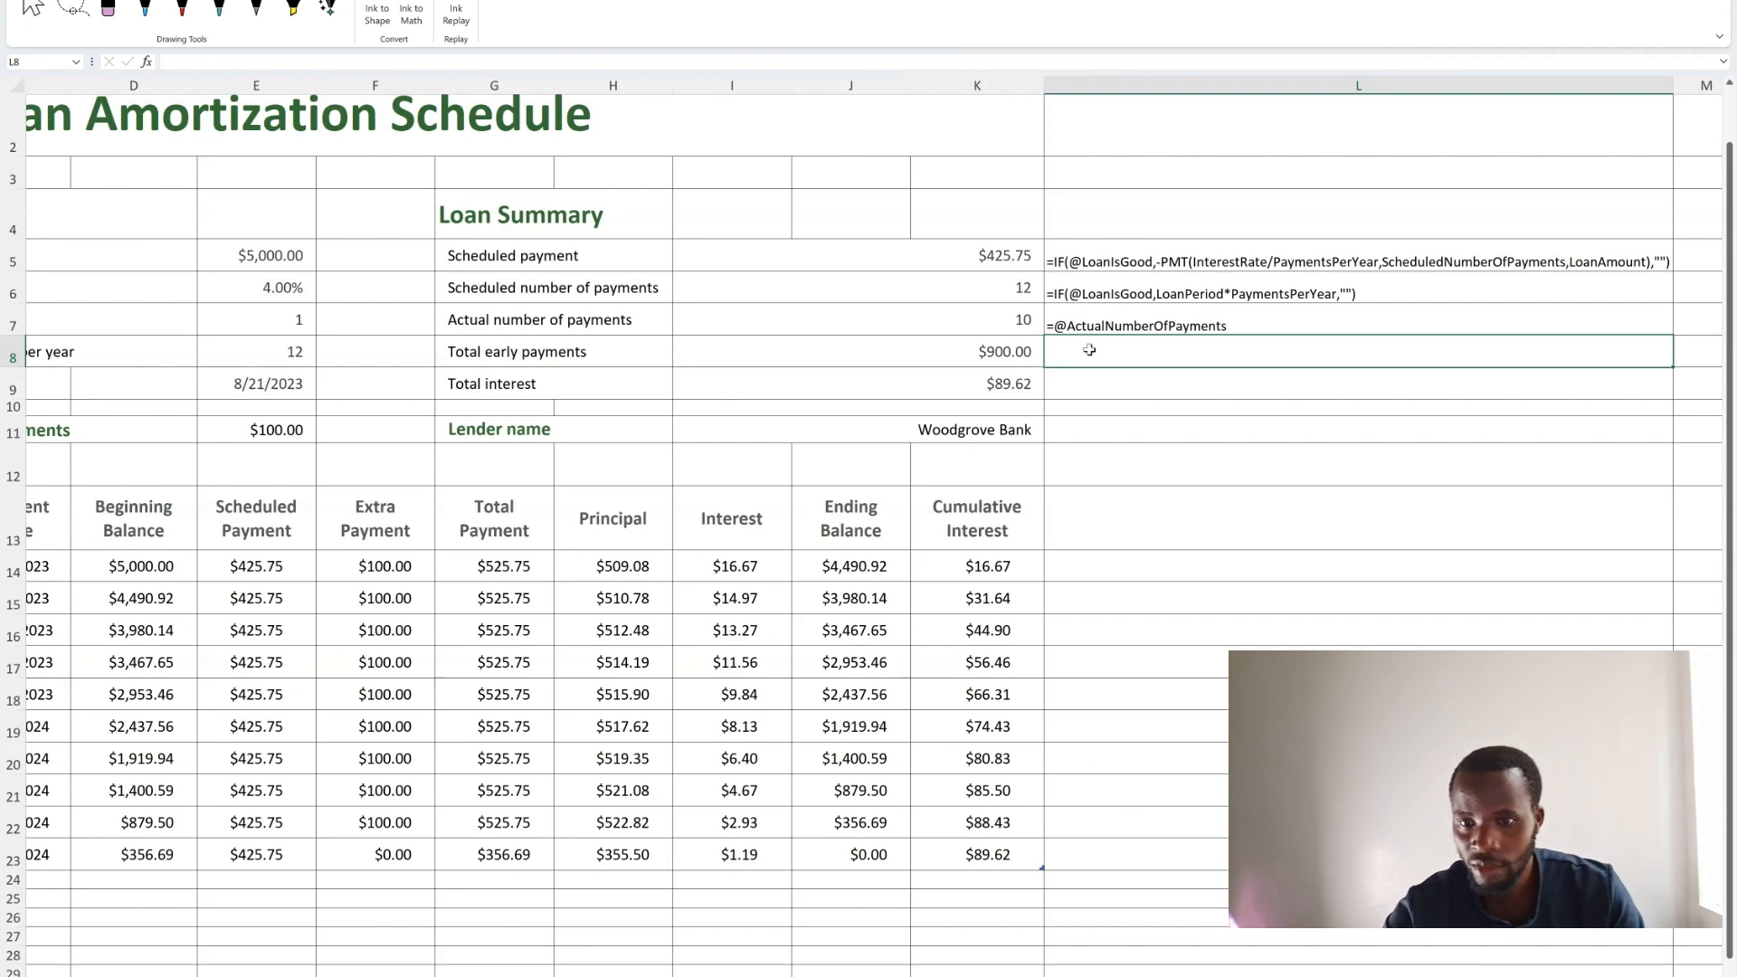
In L8, show the Total early payments formula as text with =FORMULATEXT(I8).
{"action": "type", "text": "="}
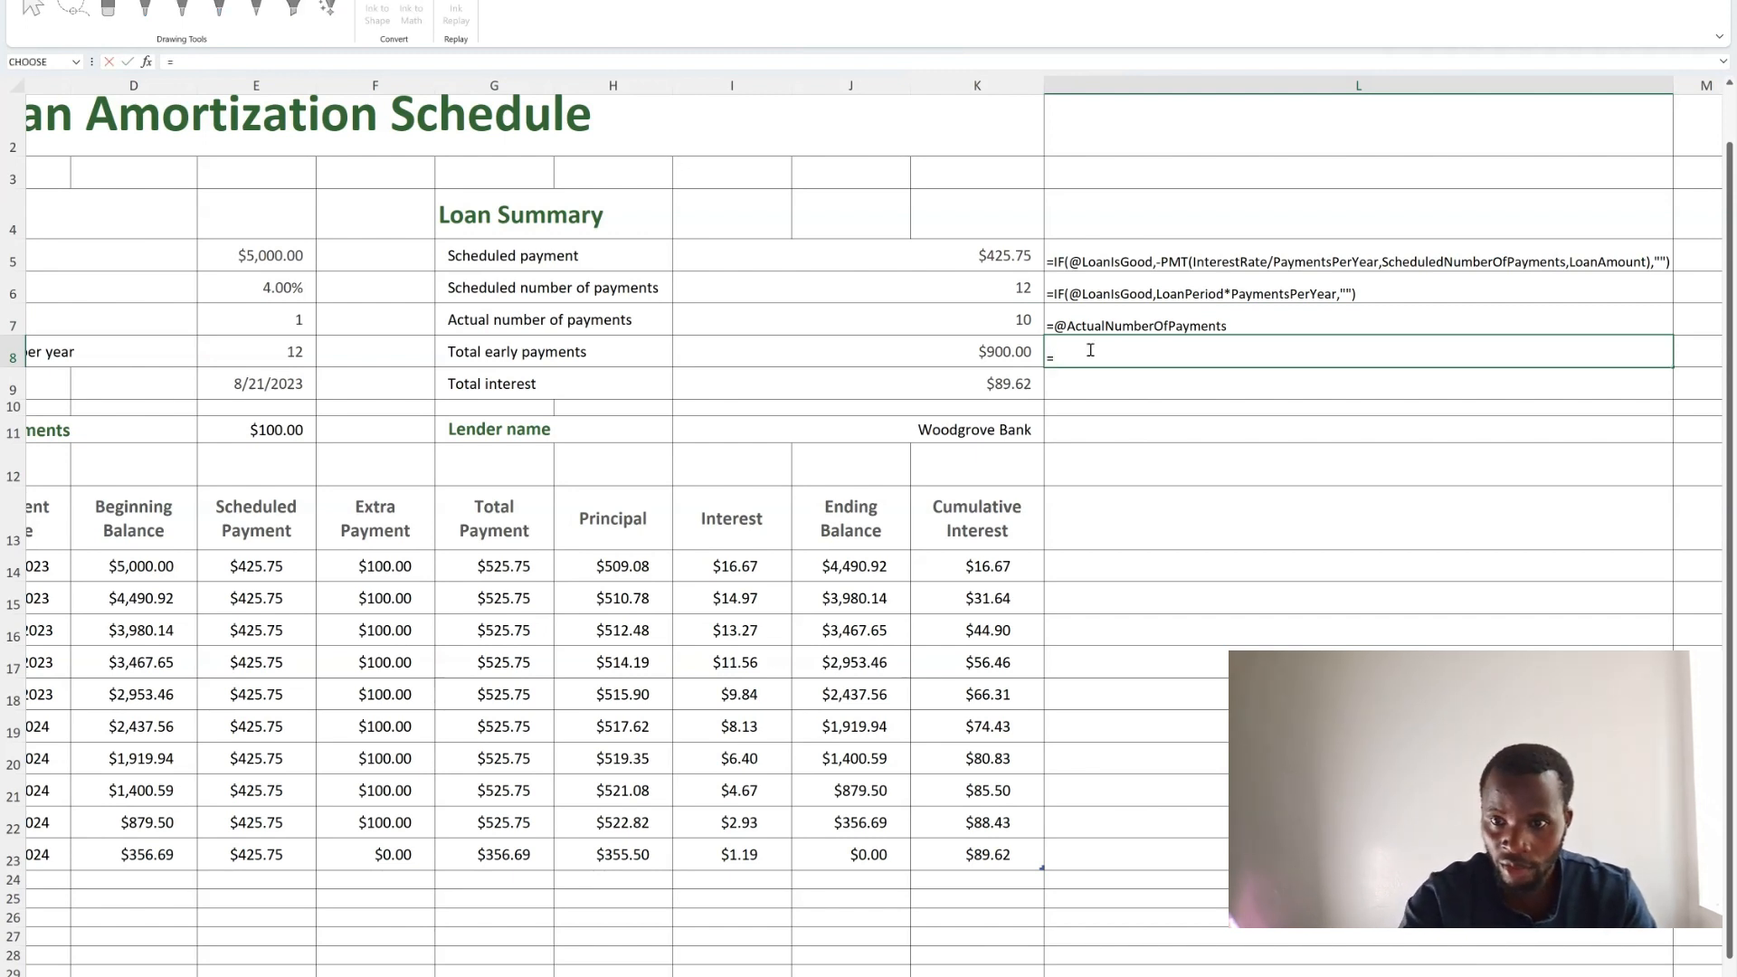
{"action": "type", "text": "formu"}
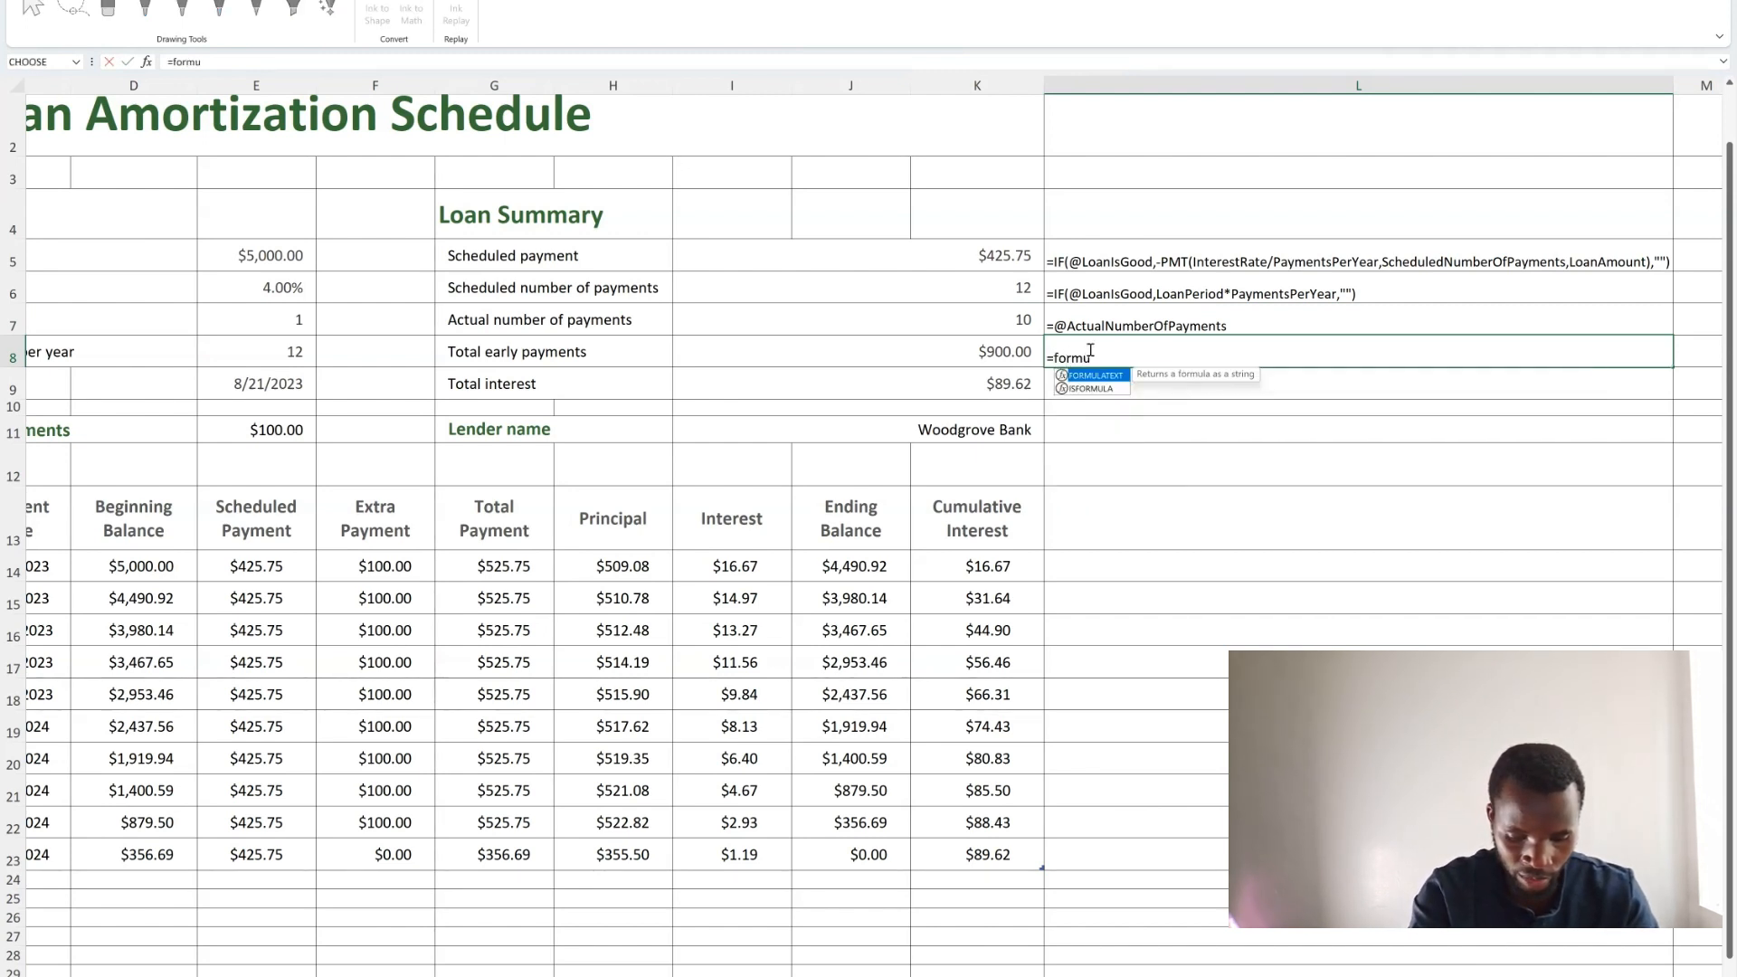
{"action": "double_click", "coordinate": [1092, 376]}
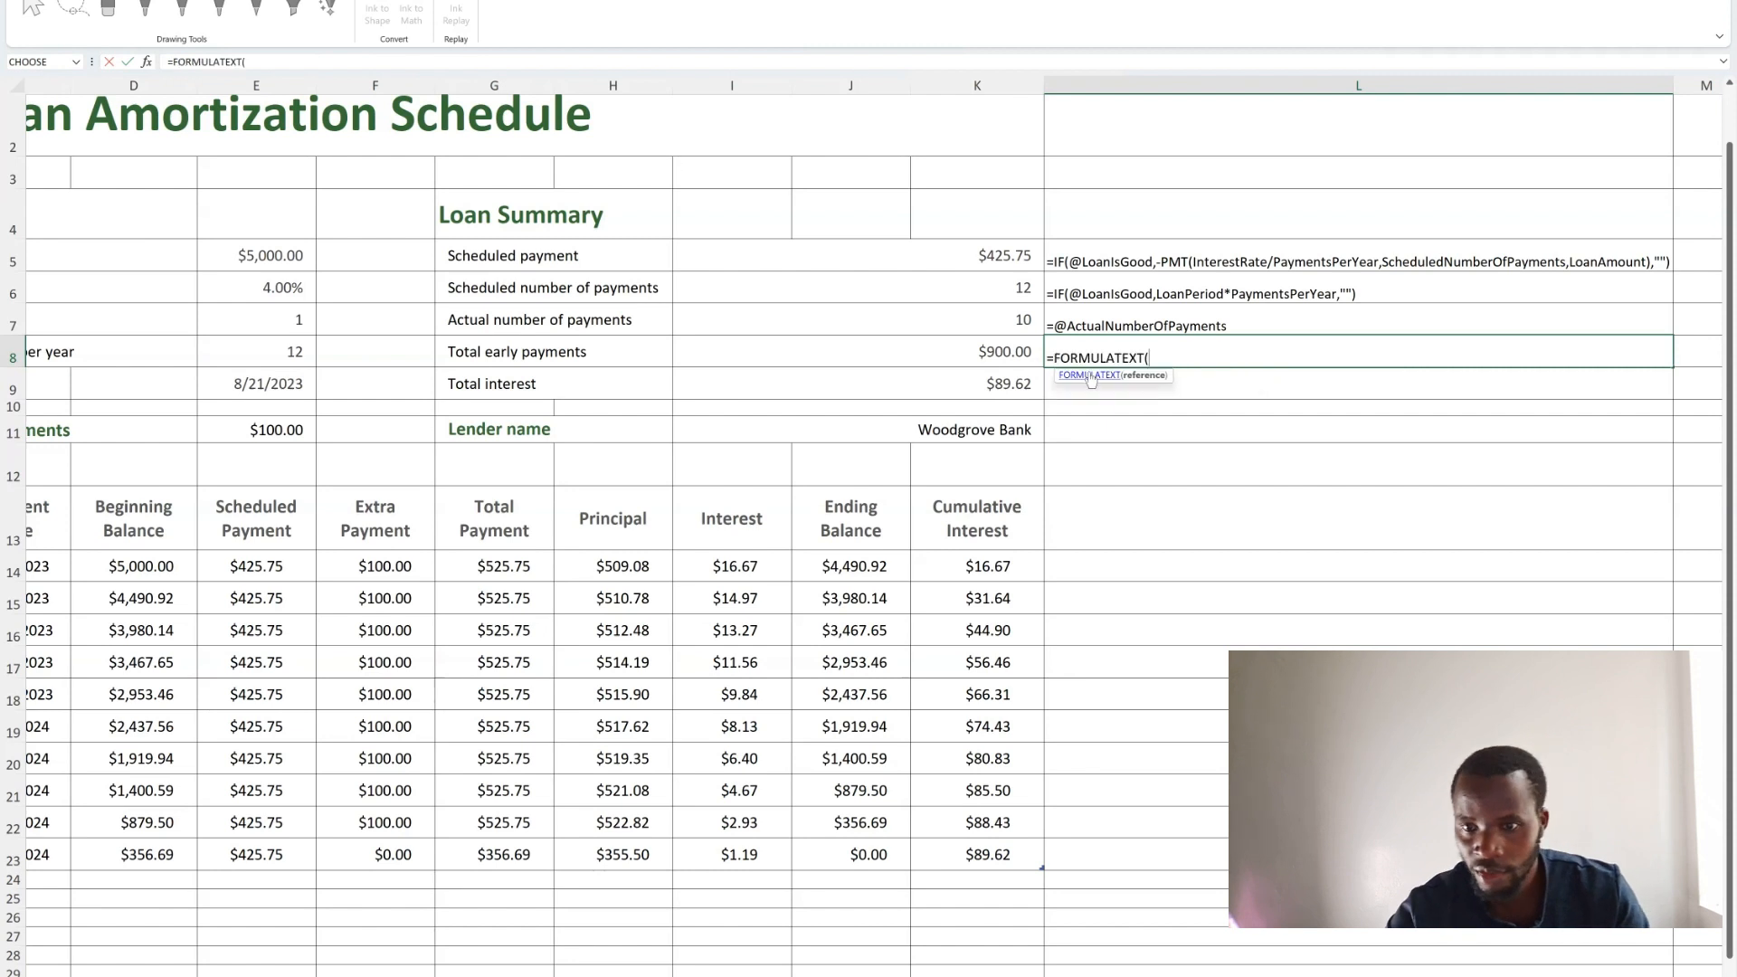
{"action": "left_click", "coordinate": [1021, 352]}
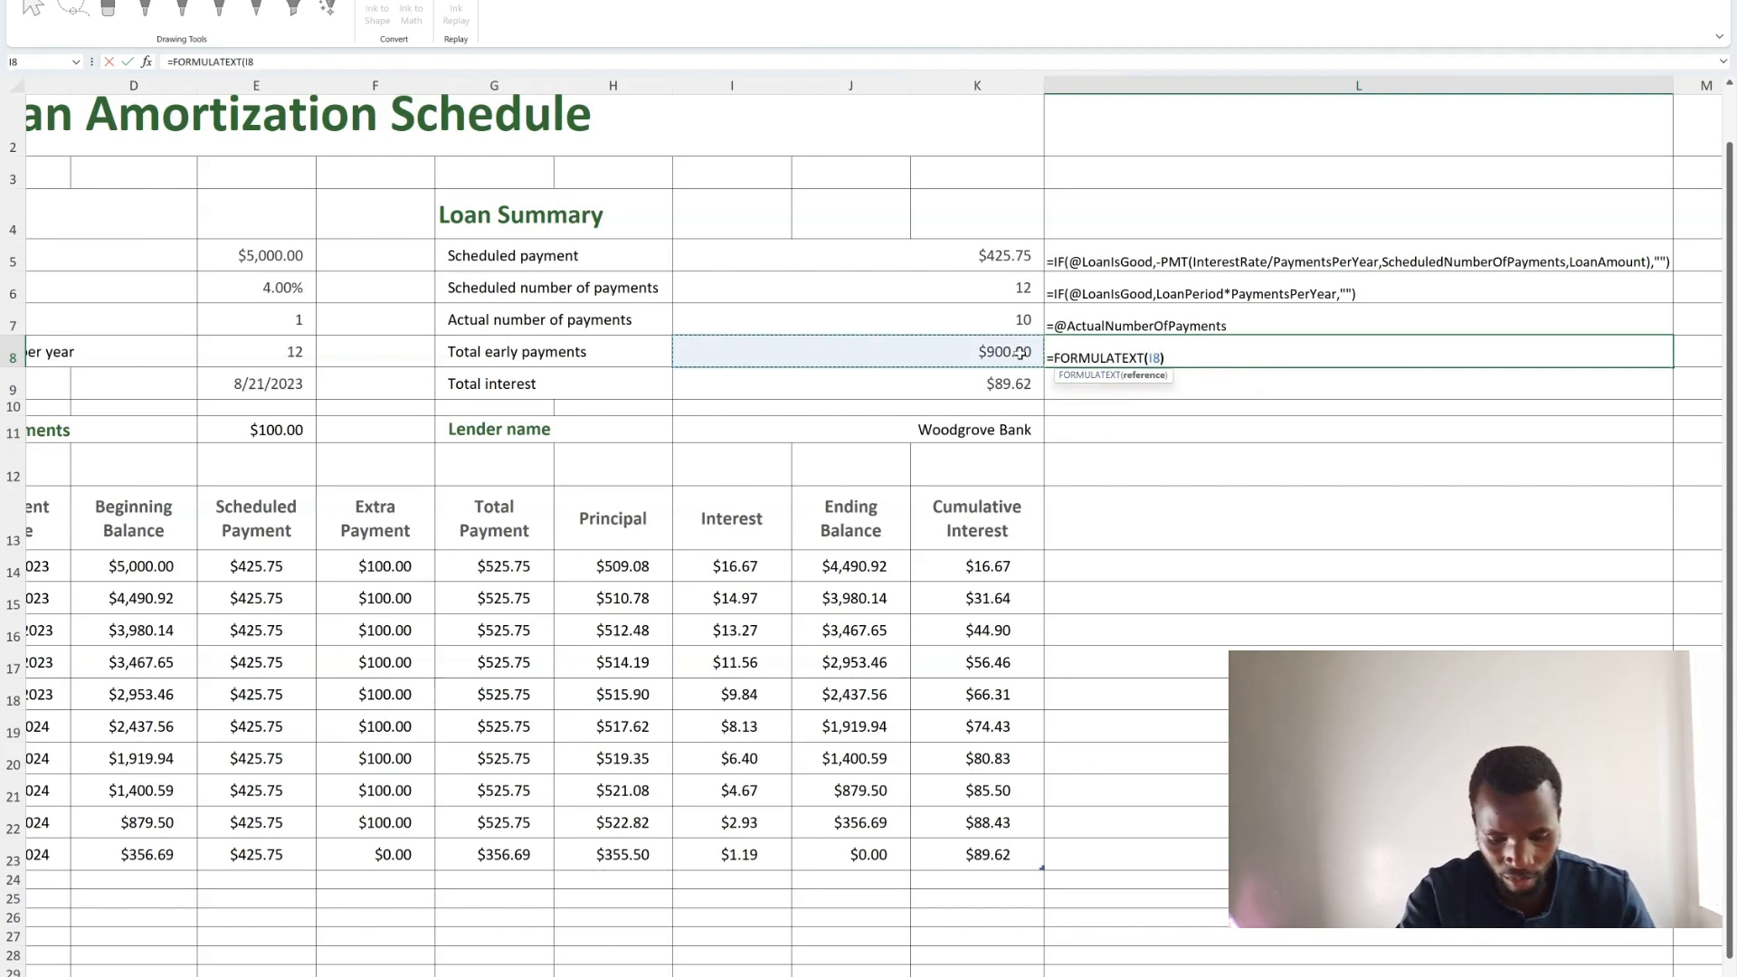
{"action": "key", "text": "Return"}
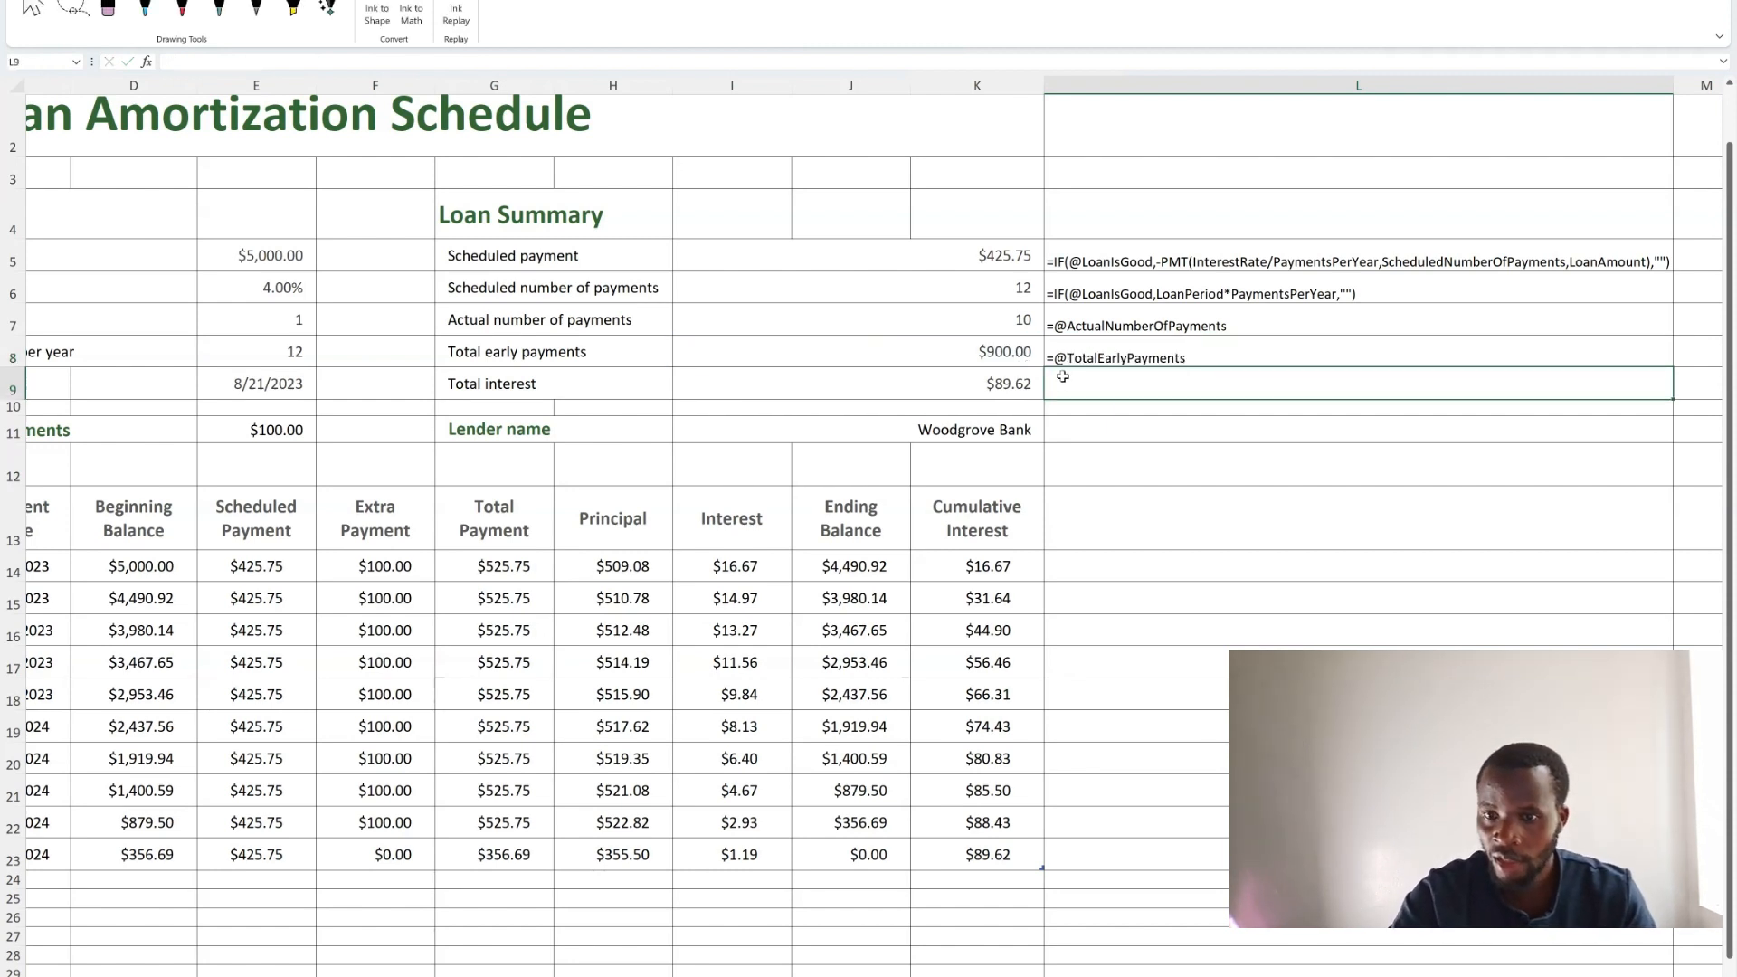
In L9, show the Total interest formula as text with =FORMULATEXT(I9).
{"action": "type", "text": "=for,m"}
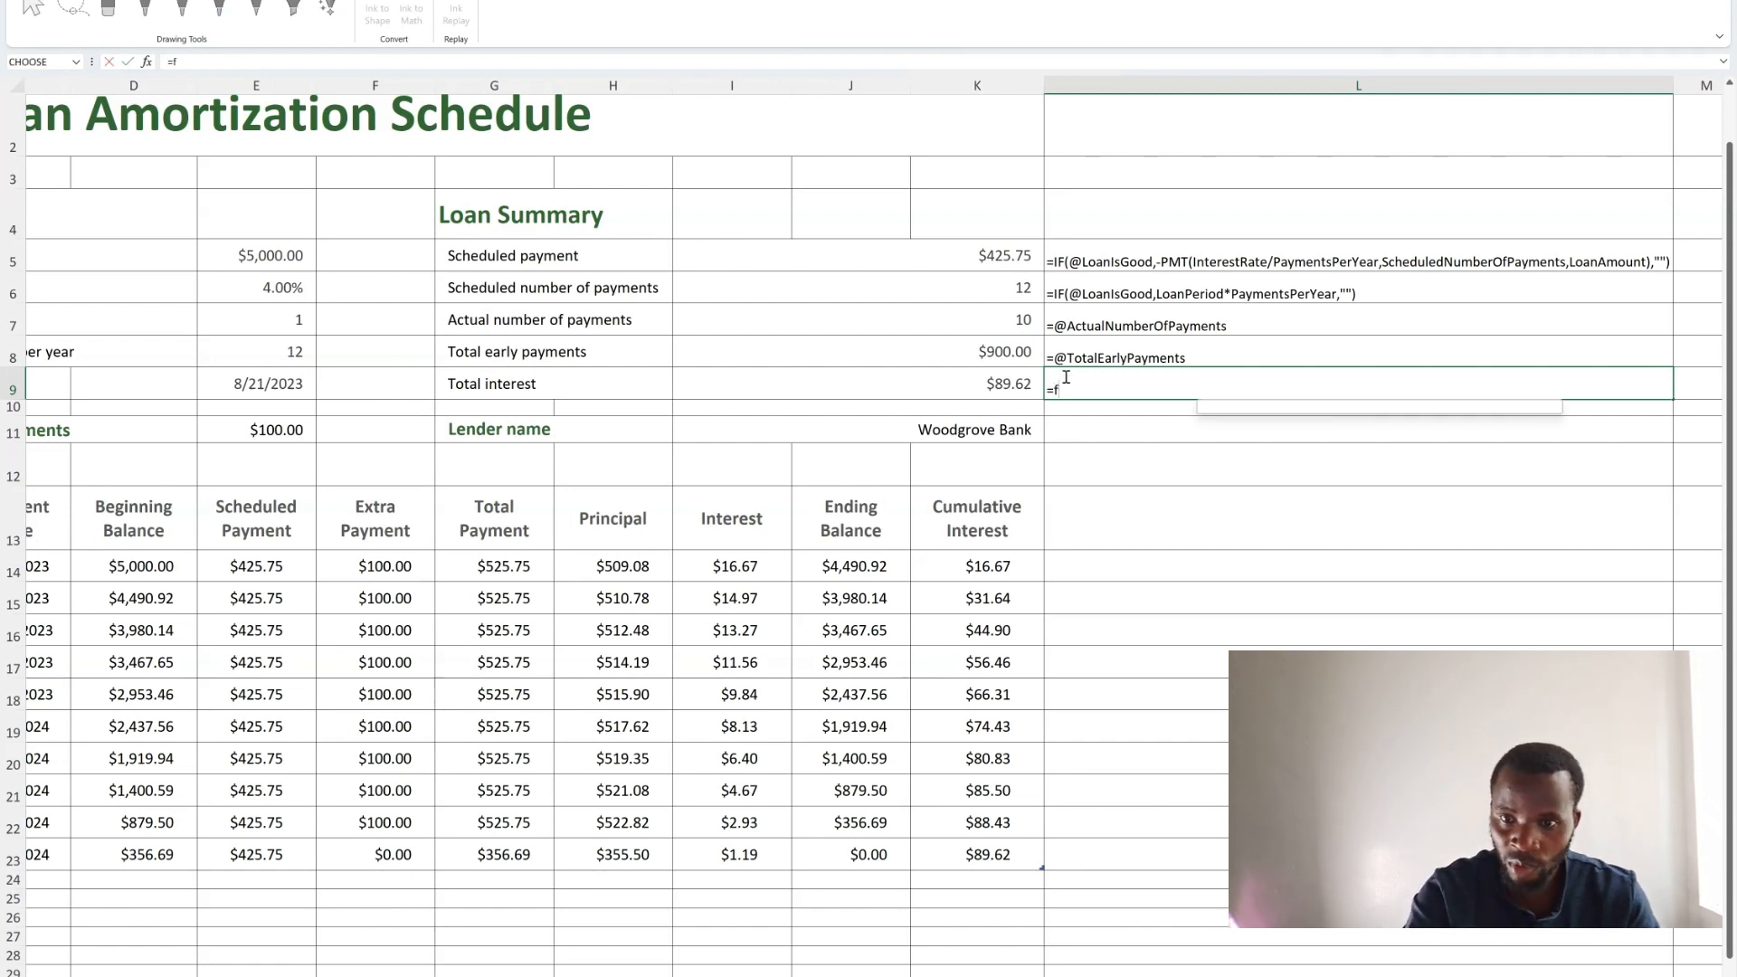
{"action": "key", "text": "BackSpace"}
{"action": "key", "text": "BackSpace"}
{"action": "key", "text": "BackSpace"}
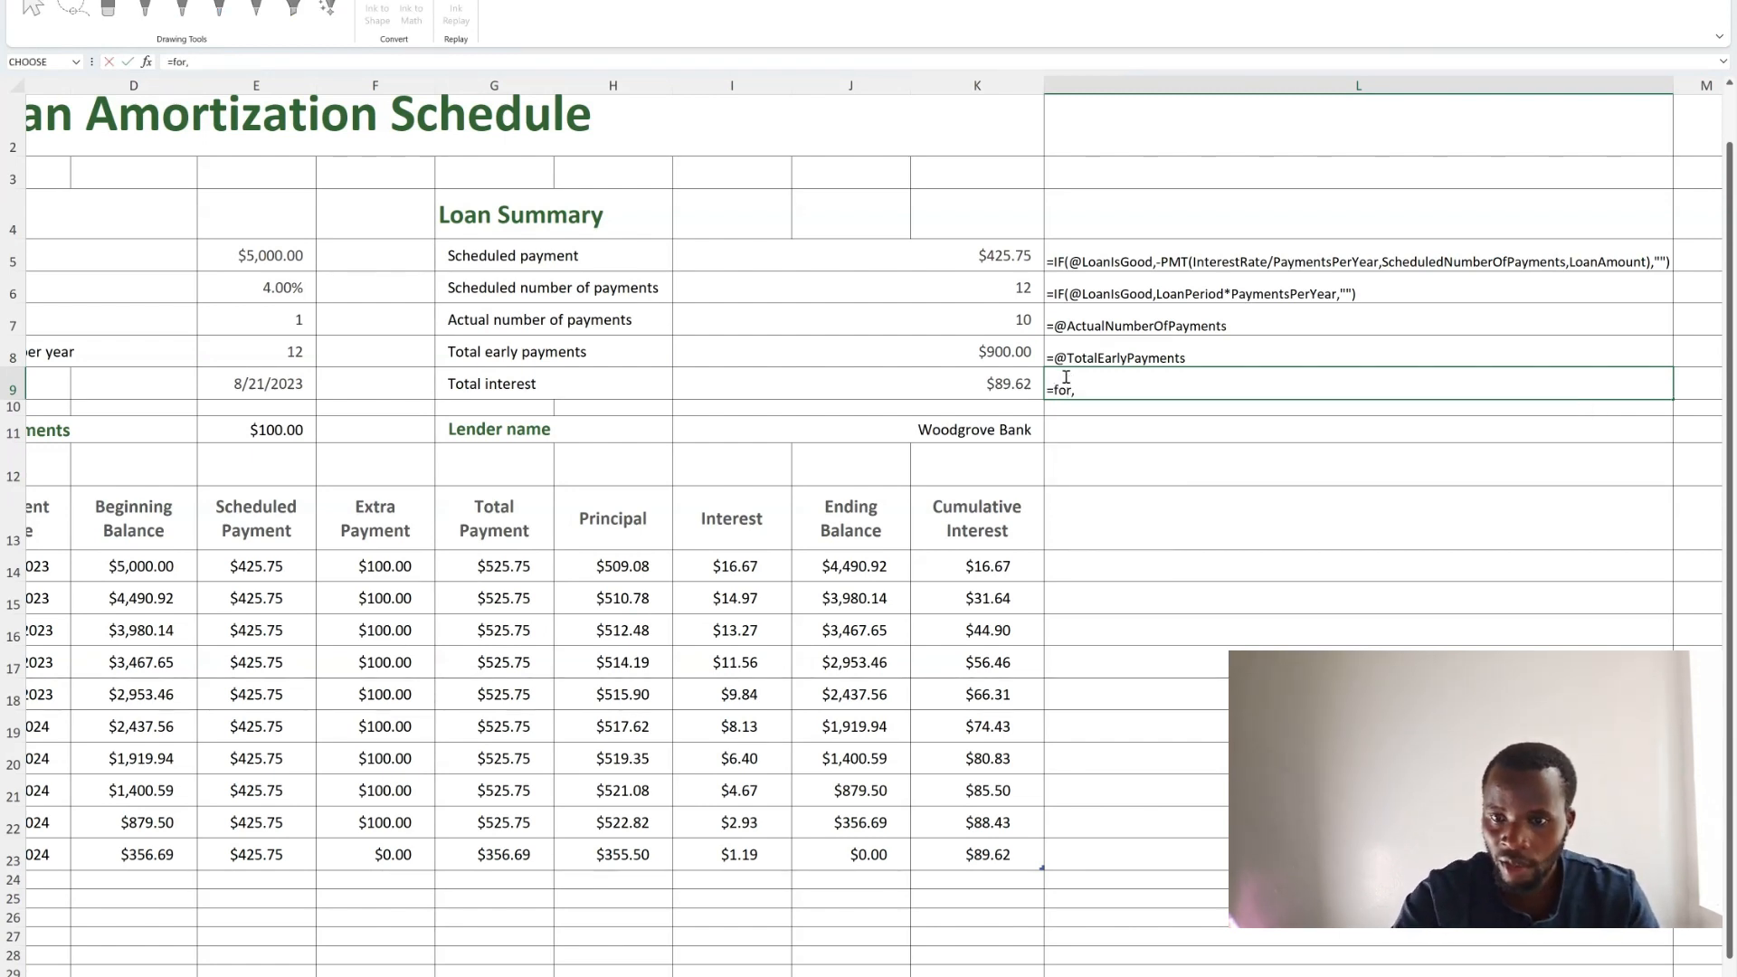
{"action": "type", "text": "rm"}
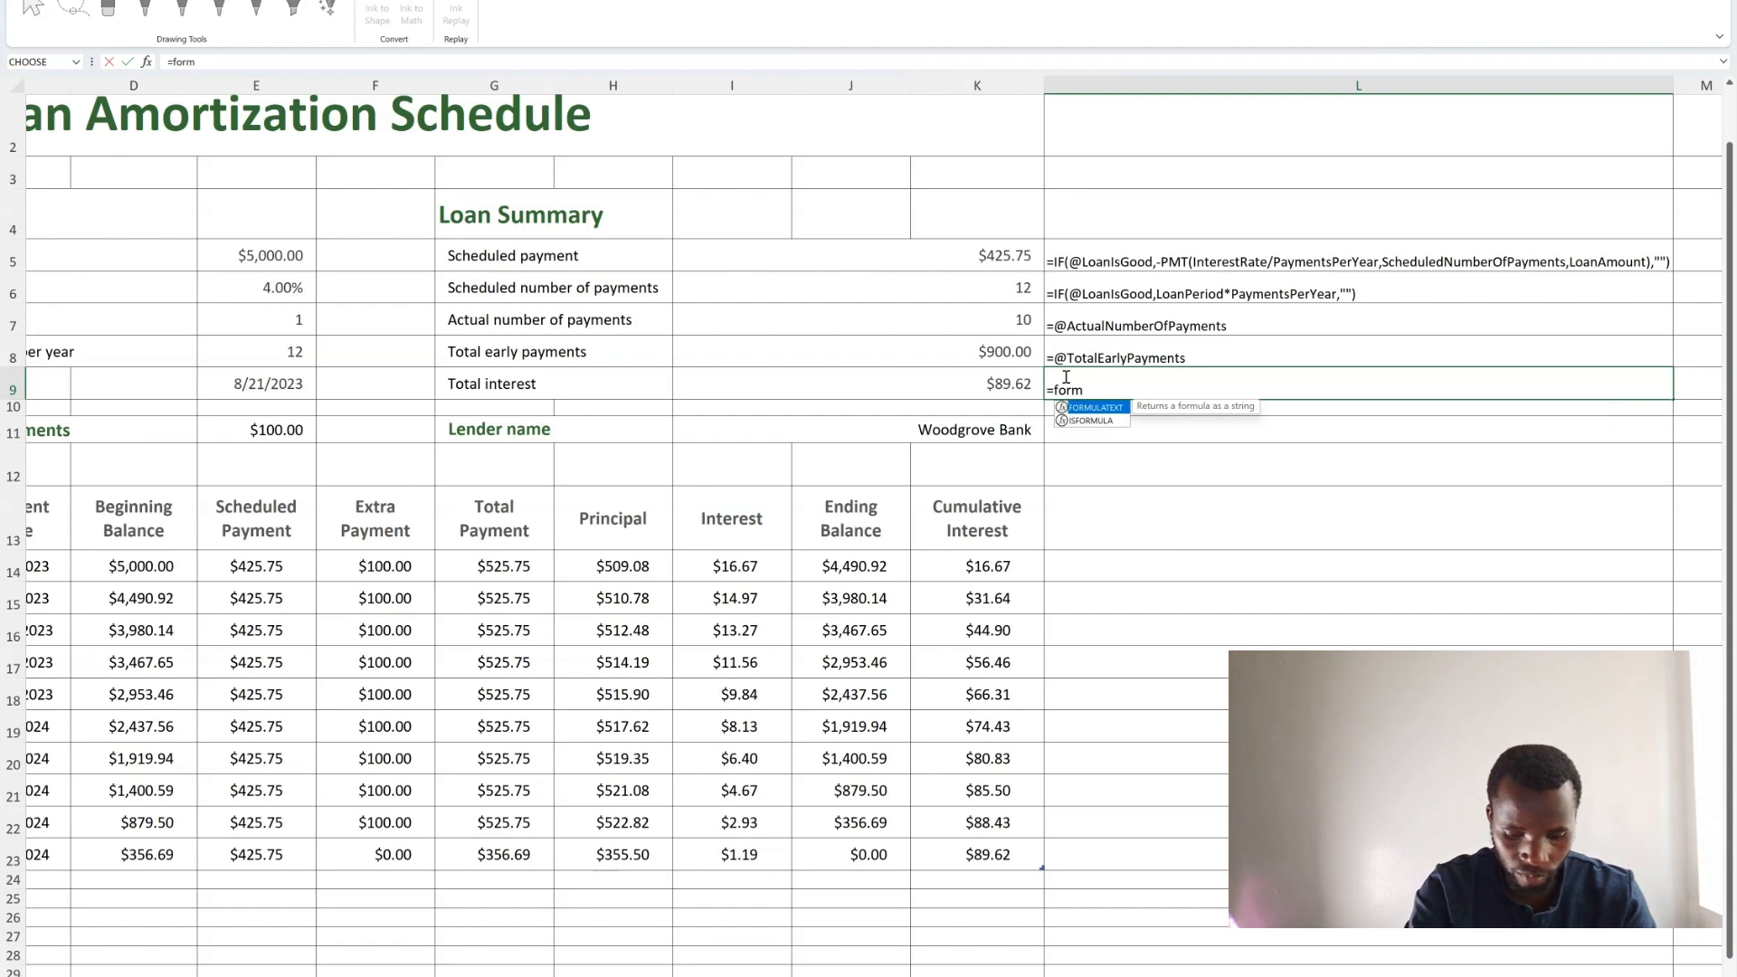
{"action": "double_click", "coordinate": [1095, 408]}
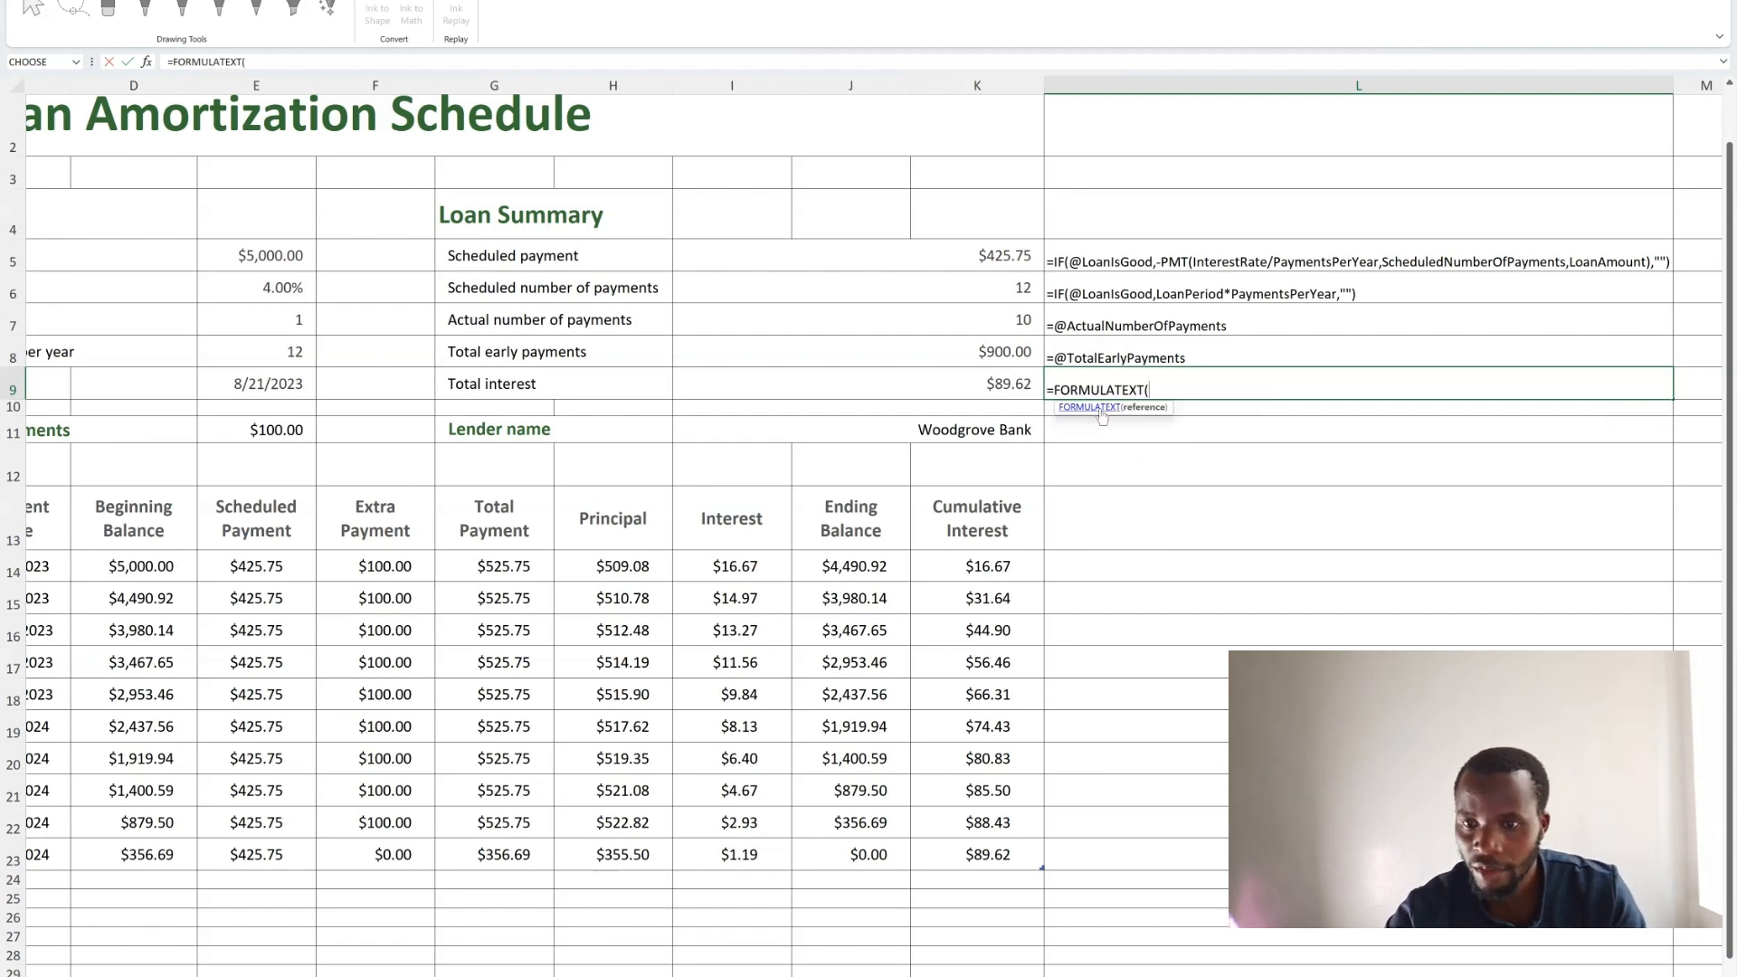
{"action": "left_click", "coordinate": [1008, 386]}
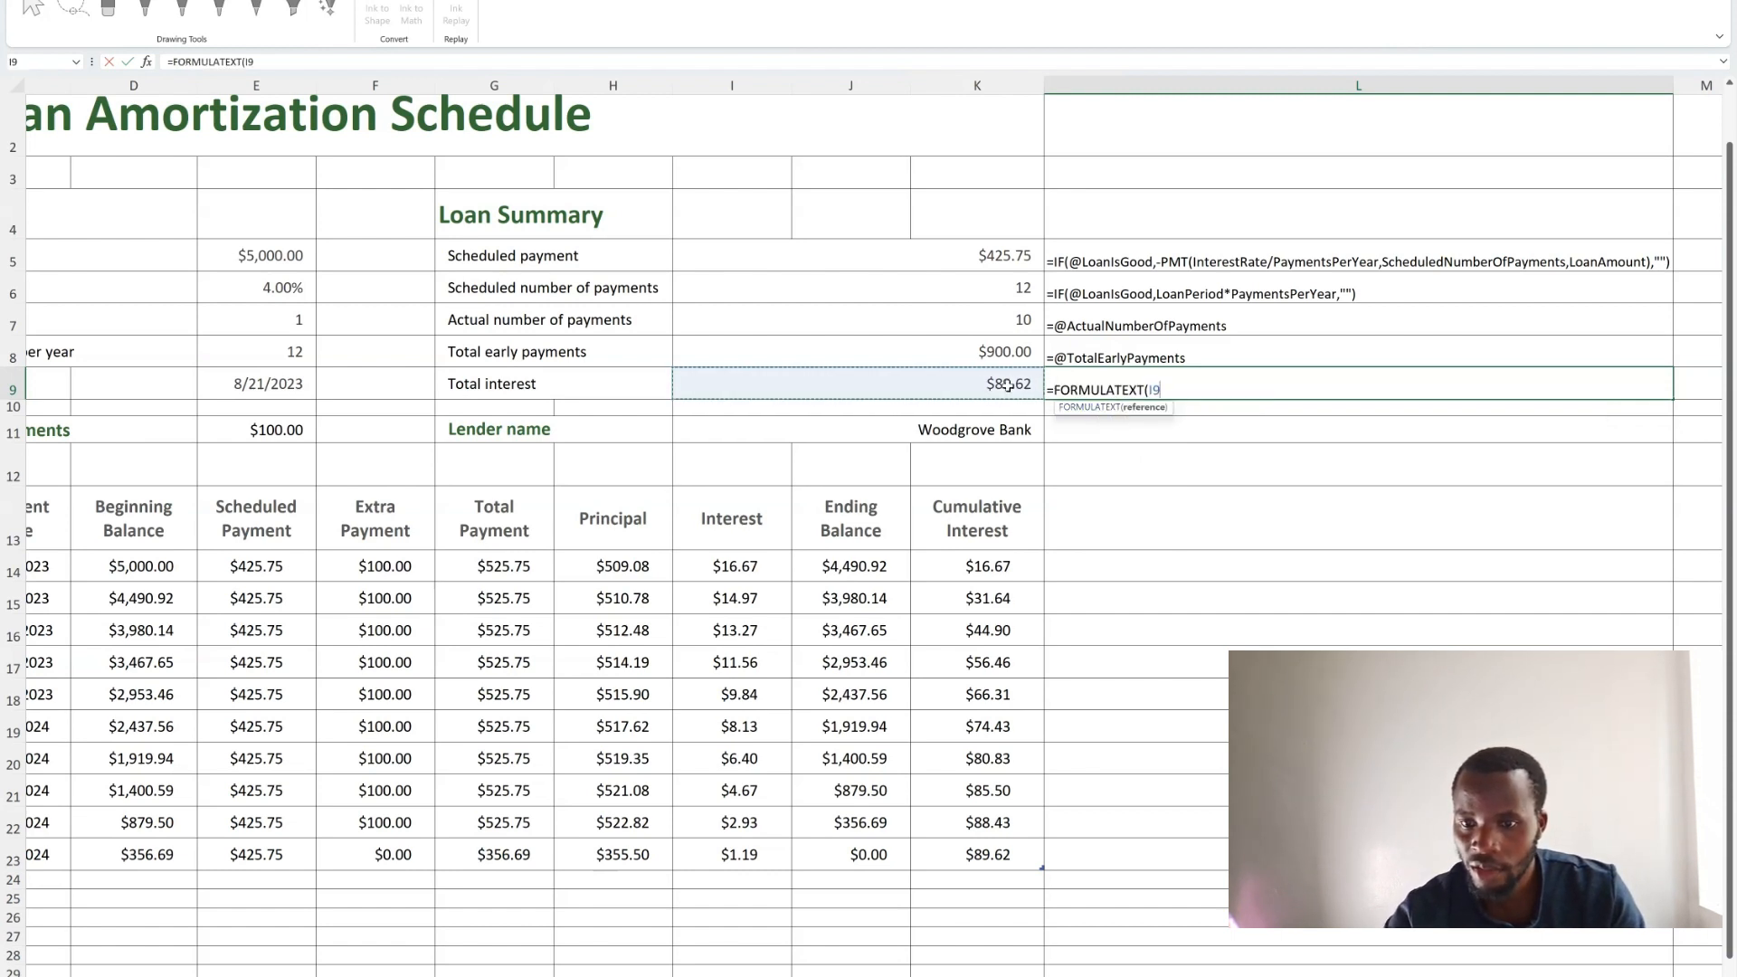
{"action": "type", "text": ")"}
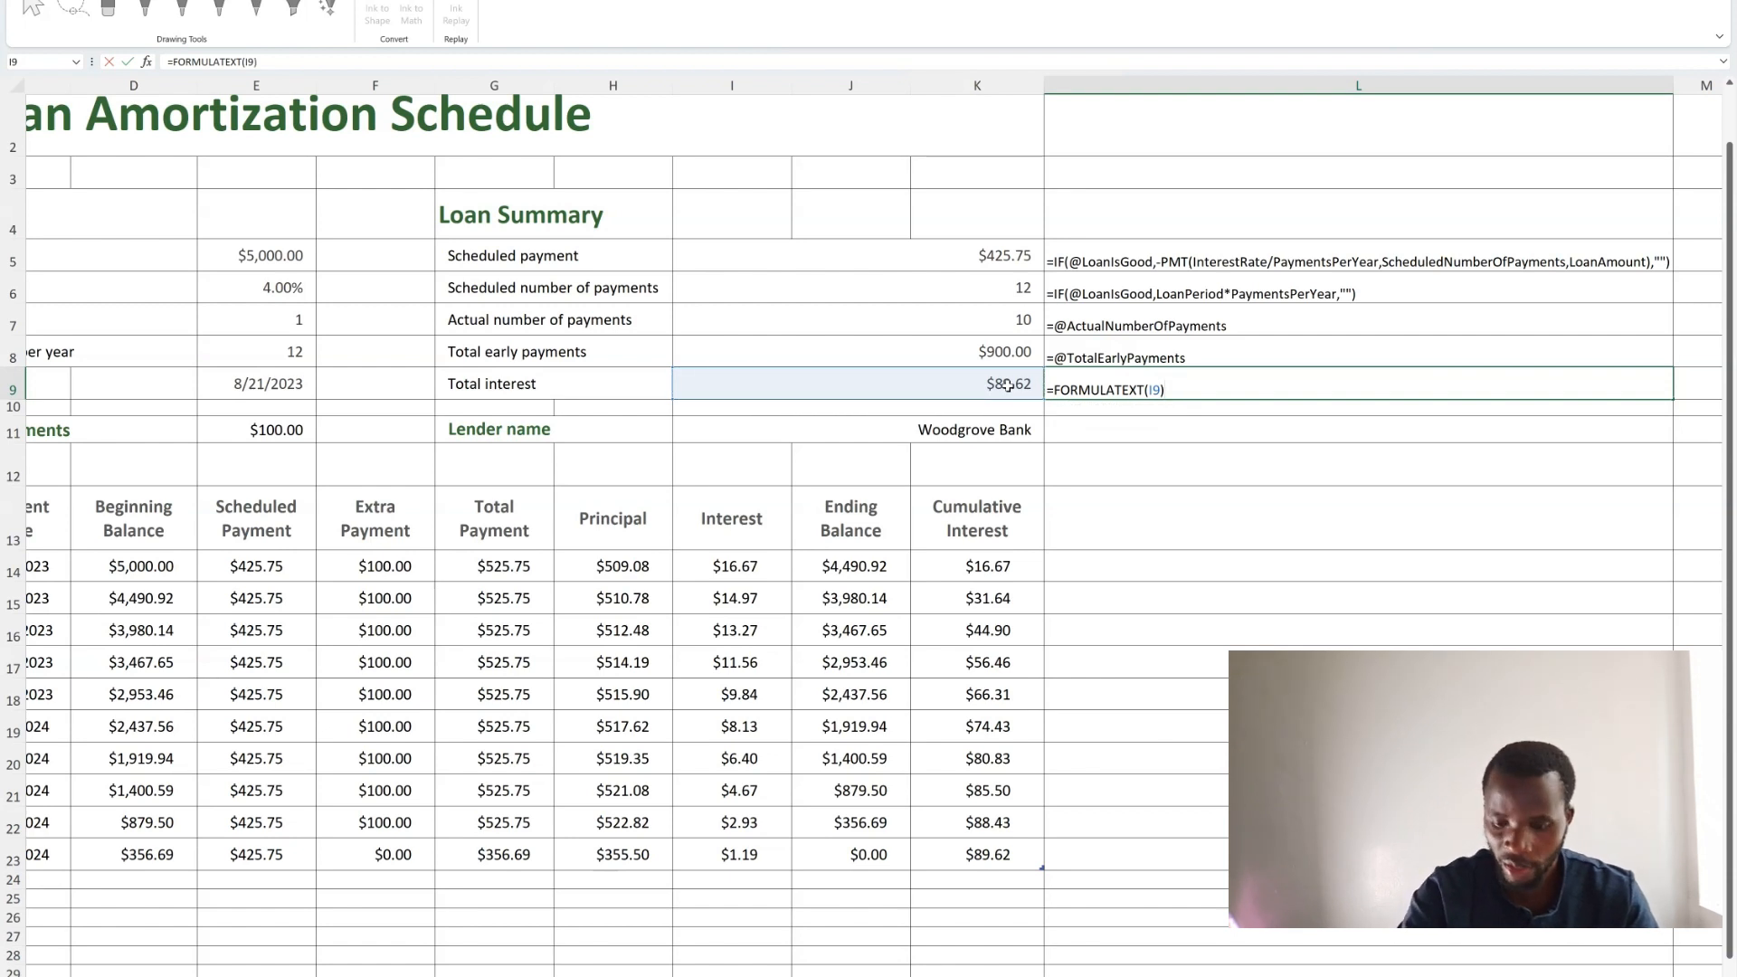
{"action": "key", "text": "Return"}
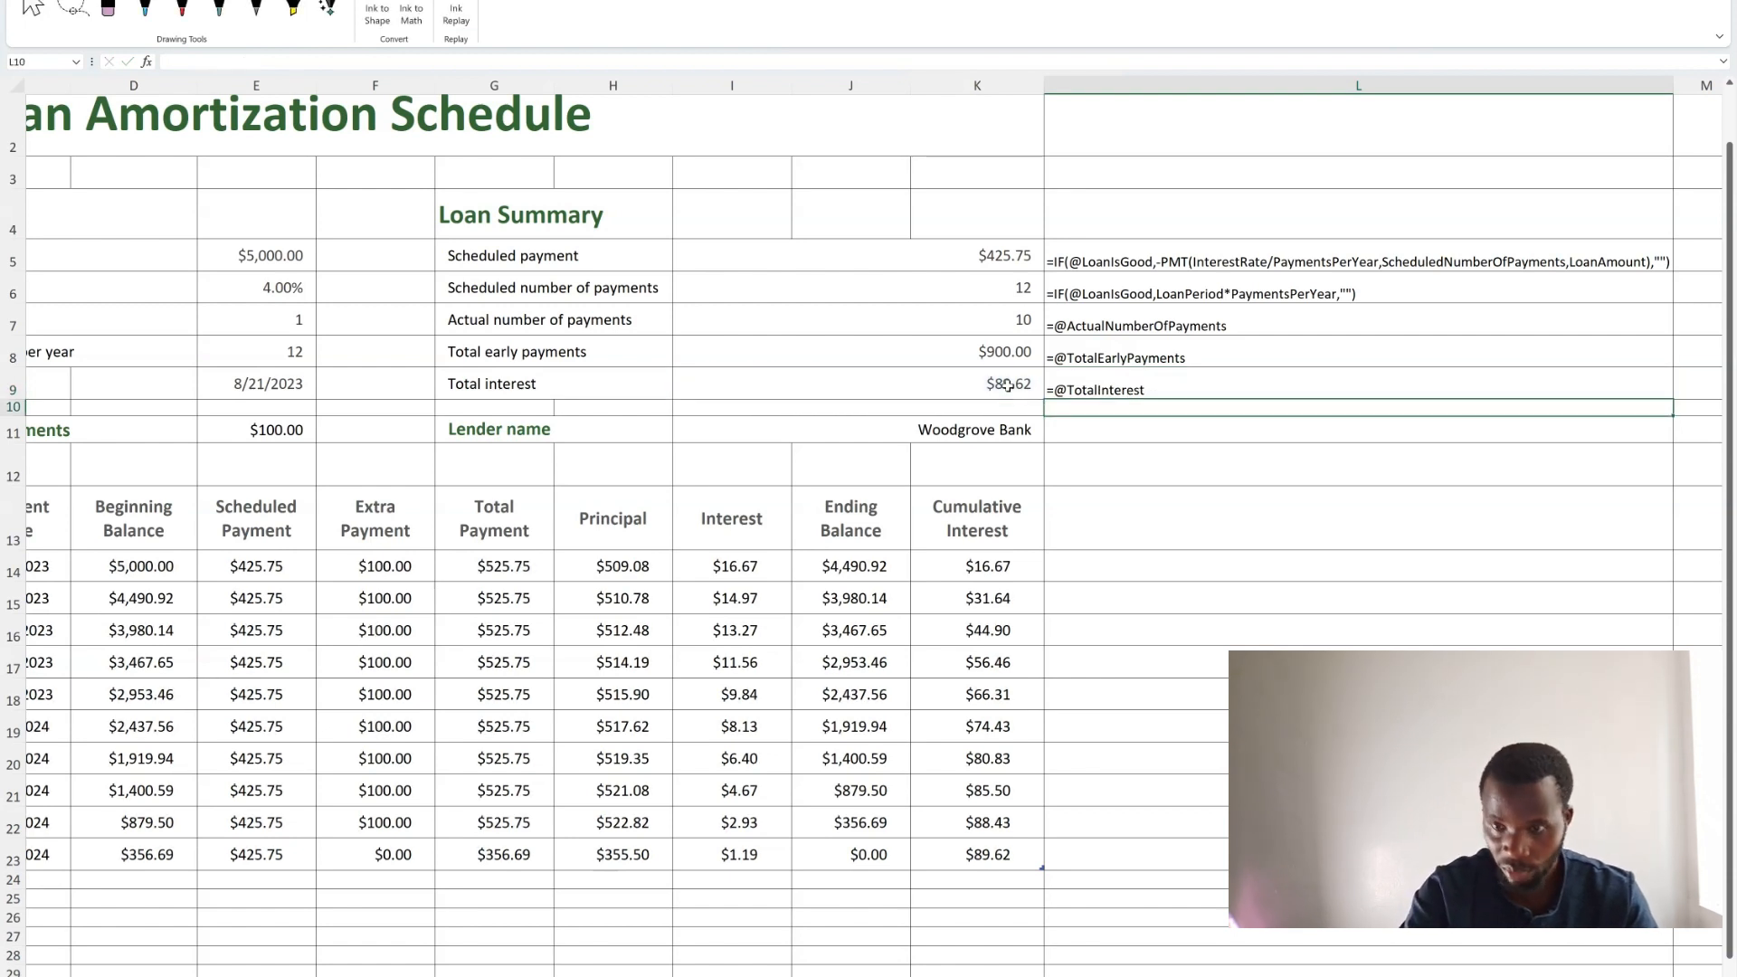
Review the FORMULATEXT formulas in L5 through L9 against their Loan Summary values.
{"action": "left_click", "coordinate": [1183, 268]}
{"action": "left_click", "coordinate": [1179, 299]}
{"action": "left_click", "coordinate": [1159, 327]}
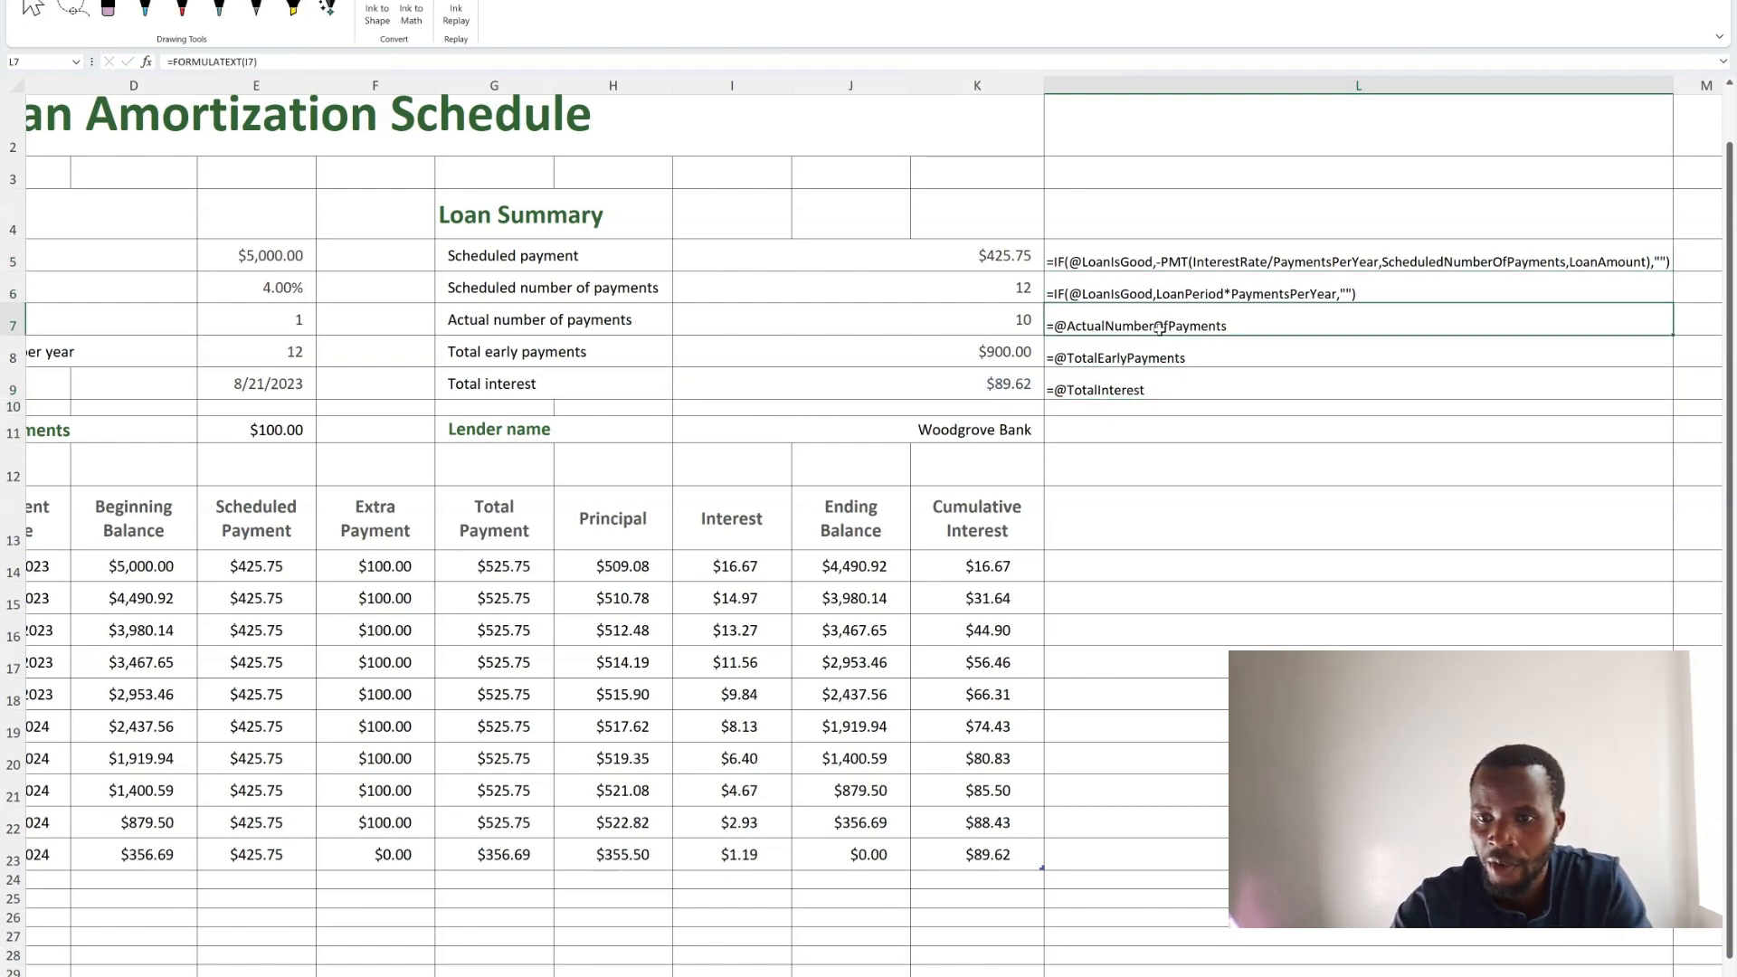
{"action": "left_click", "coordinate": [1143, 351]}
{"action": "left_click", "coordinate": [1123, 392]}
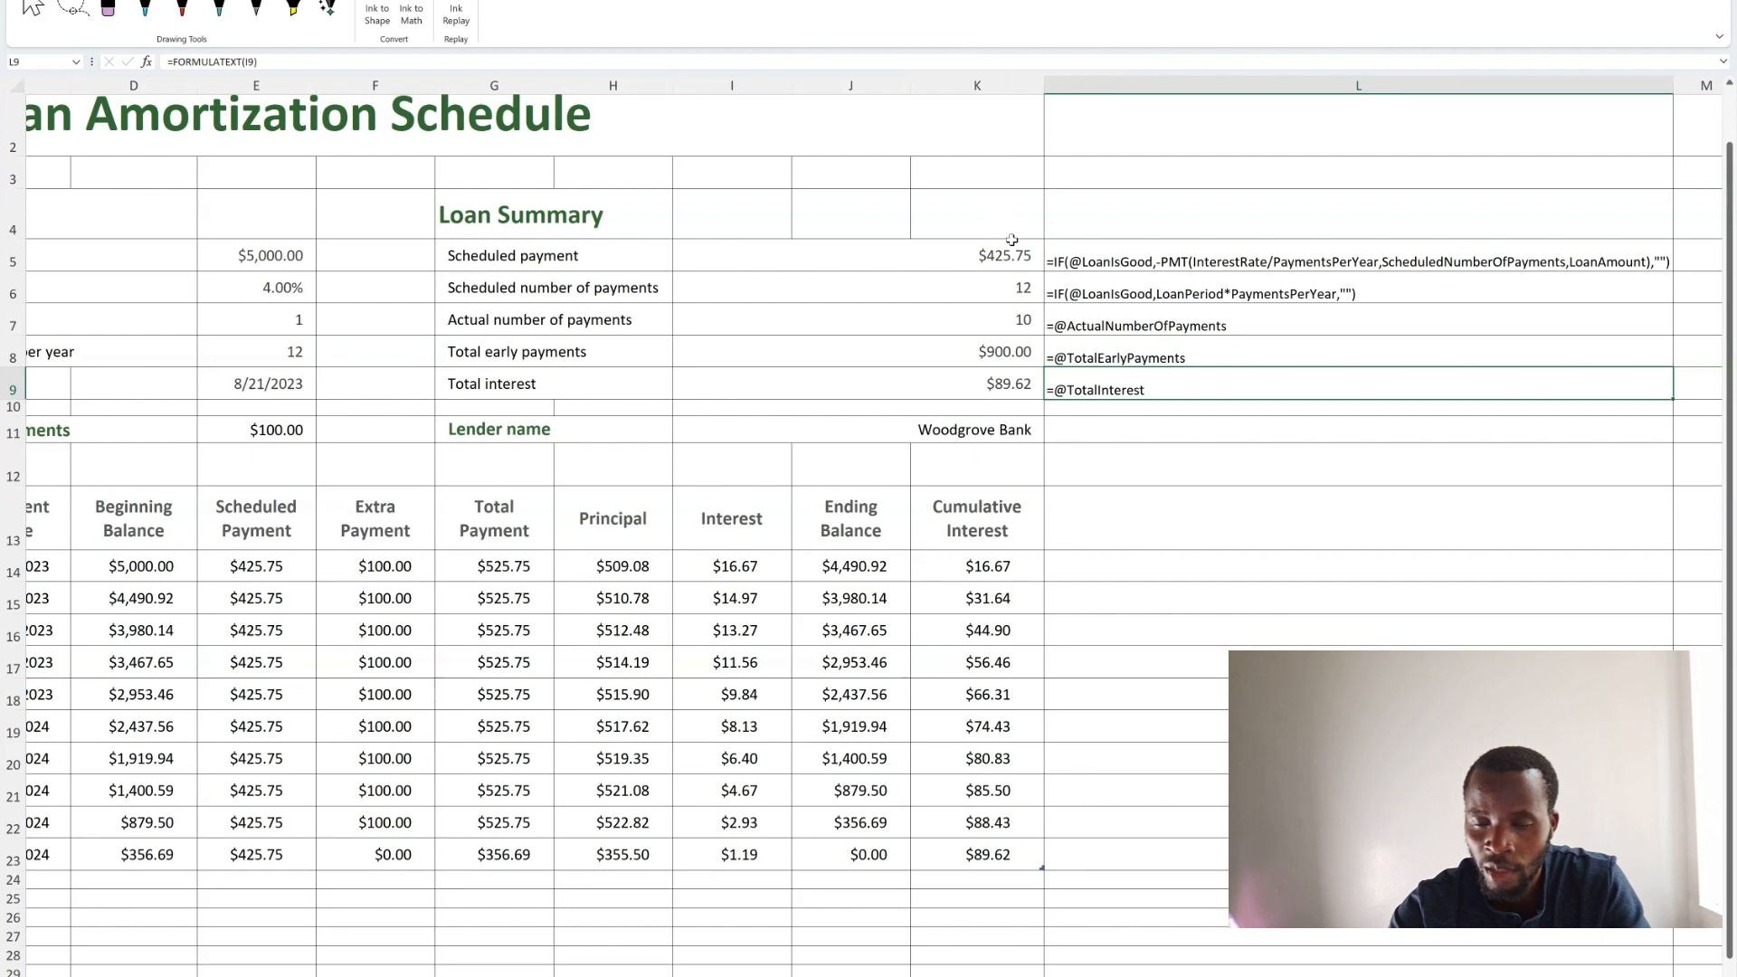
{"action": "left_click", "coordinate": [1107, 257]}
{"action": "left_click", "coordinate": [1110, 292]}
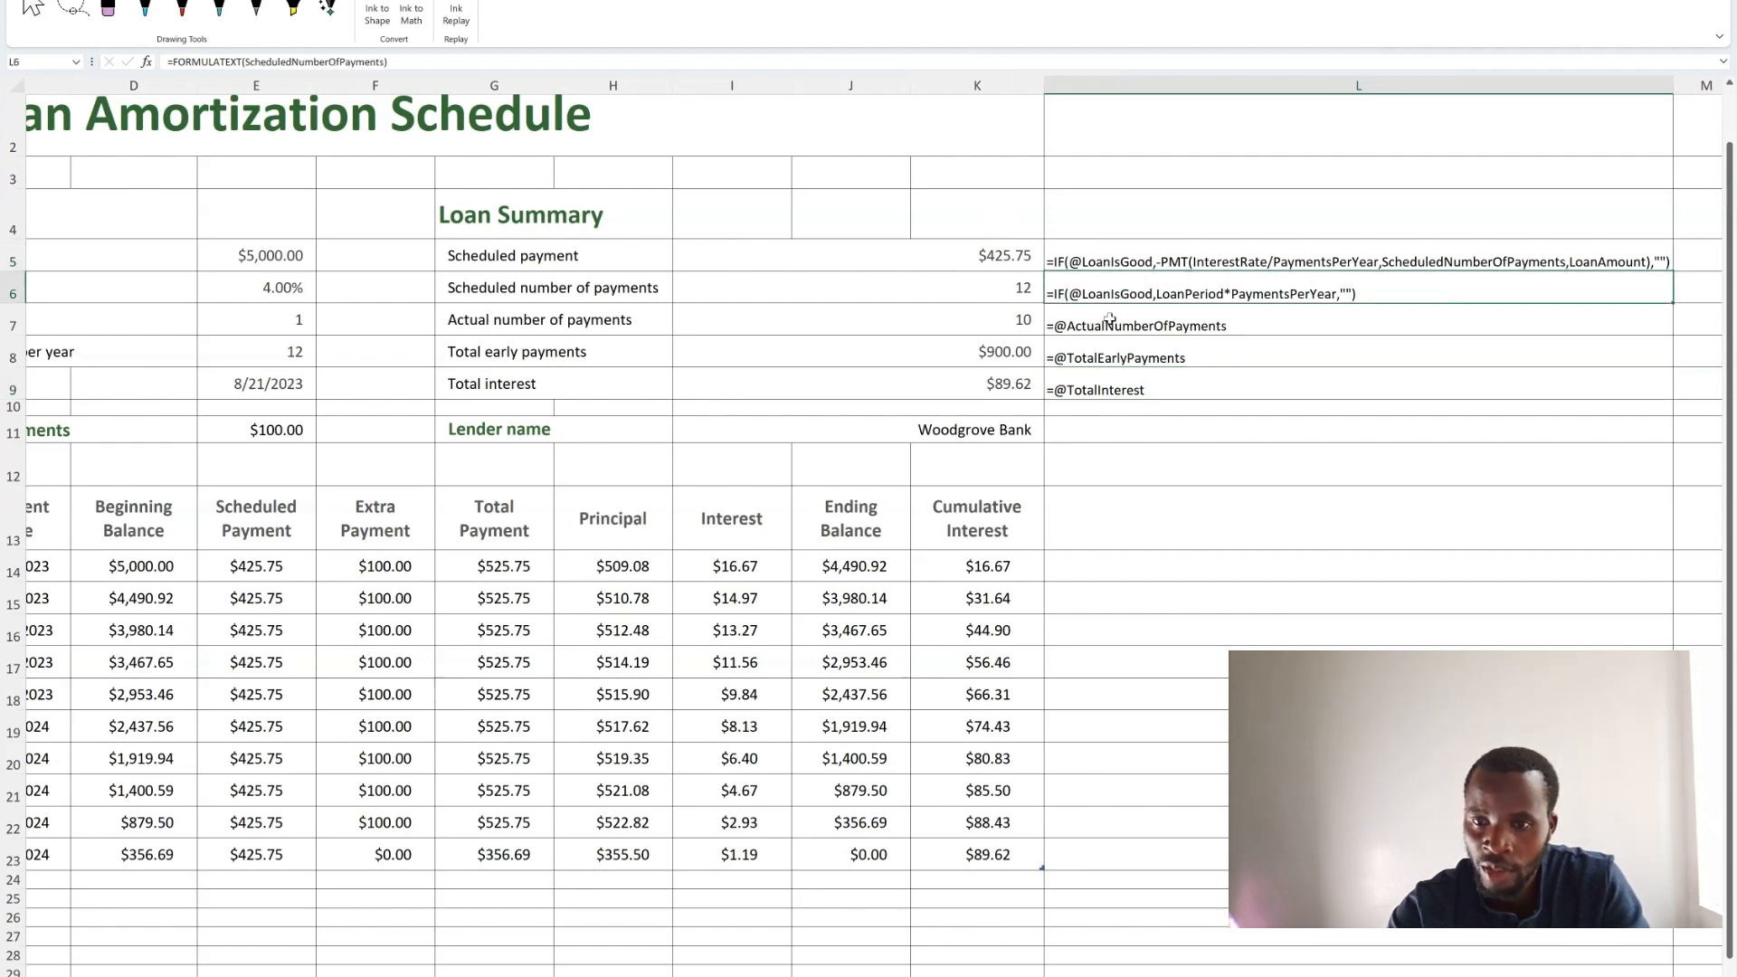
{"action": "left_click", "coordinate": [1112, 328]}
{"action": "left_click", "coordinate": [1115, 357]}
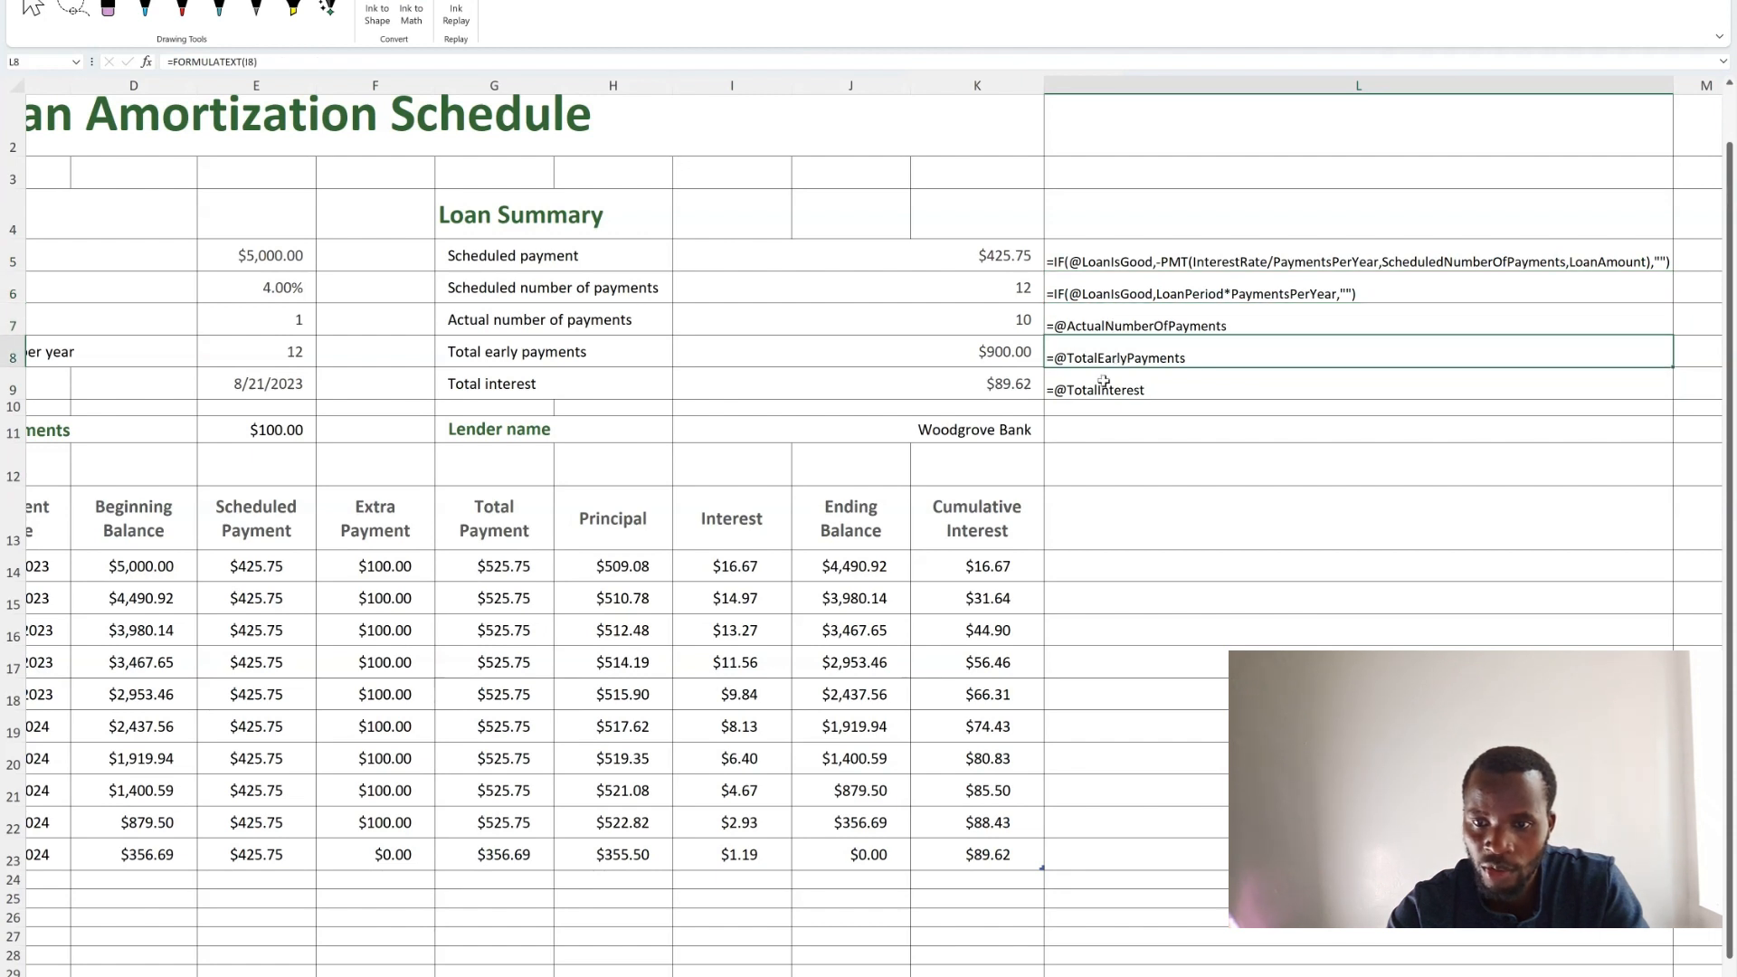
{"action": "left_click", "coordinate": [1097, 390]}
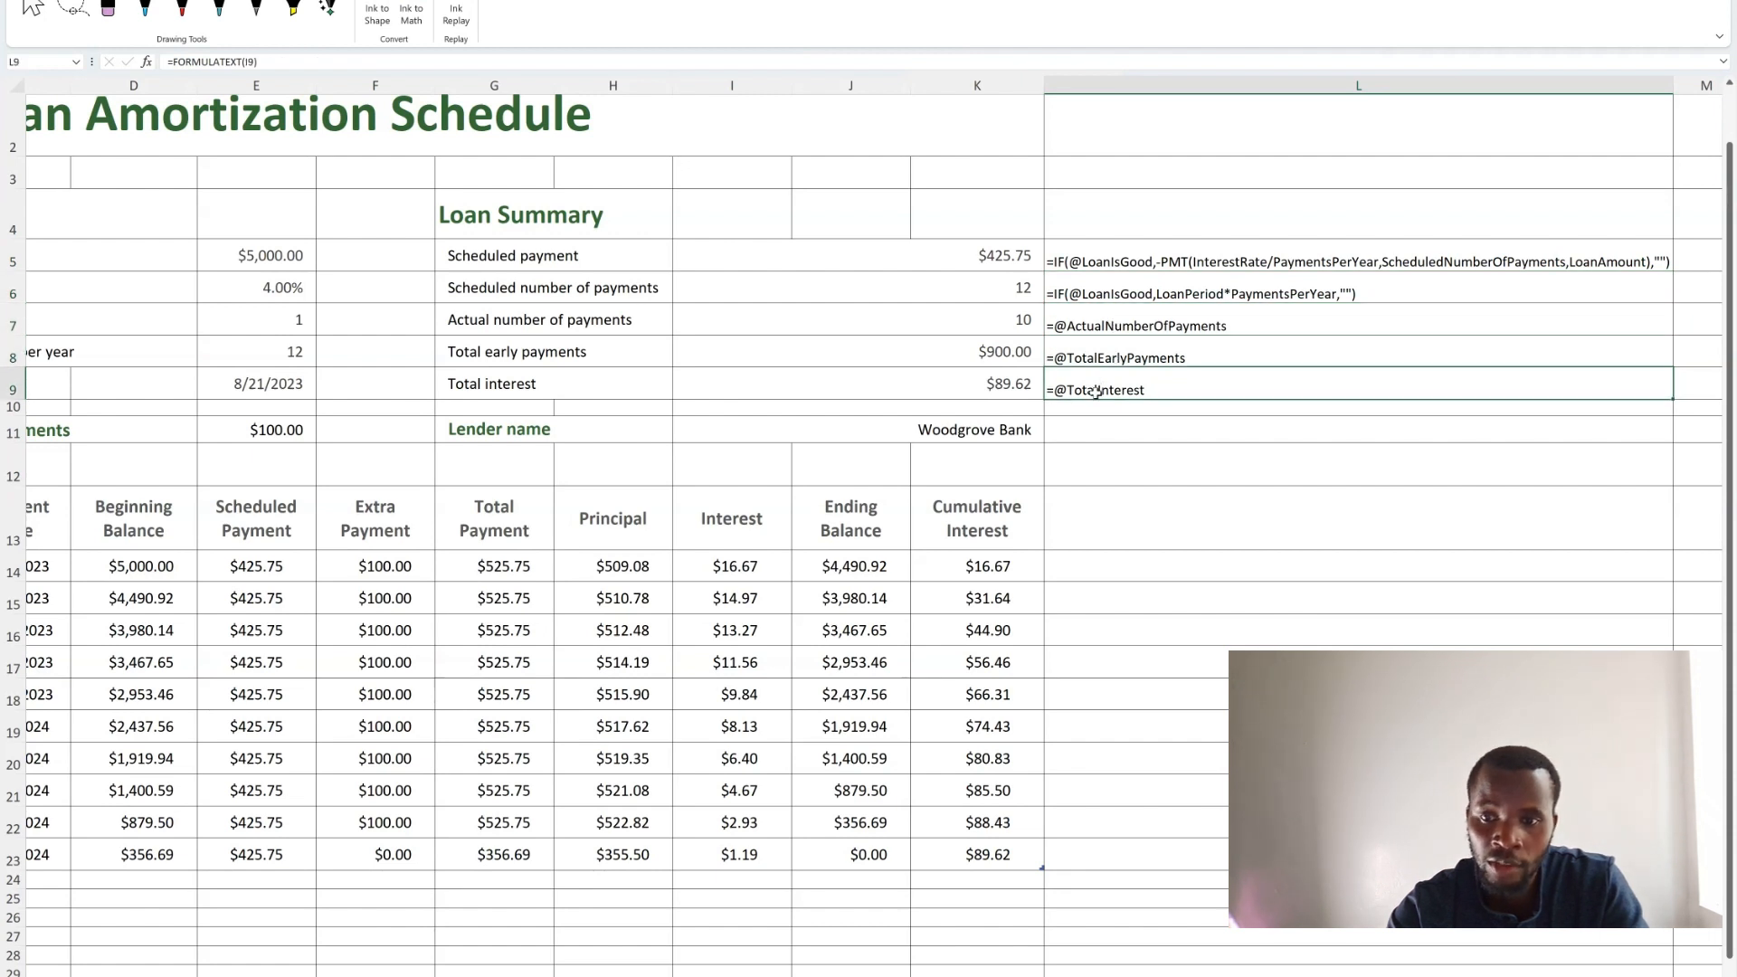
{"action": "left_click", "coordinate": [997, 353]}
{"action": "left_click", "coordinate": [1133, 359]}
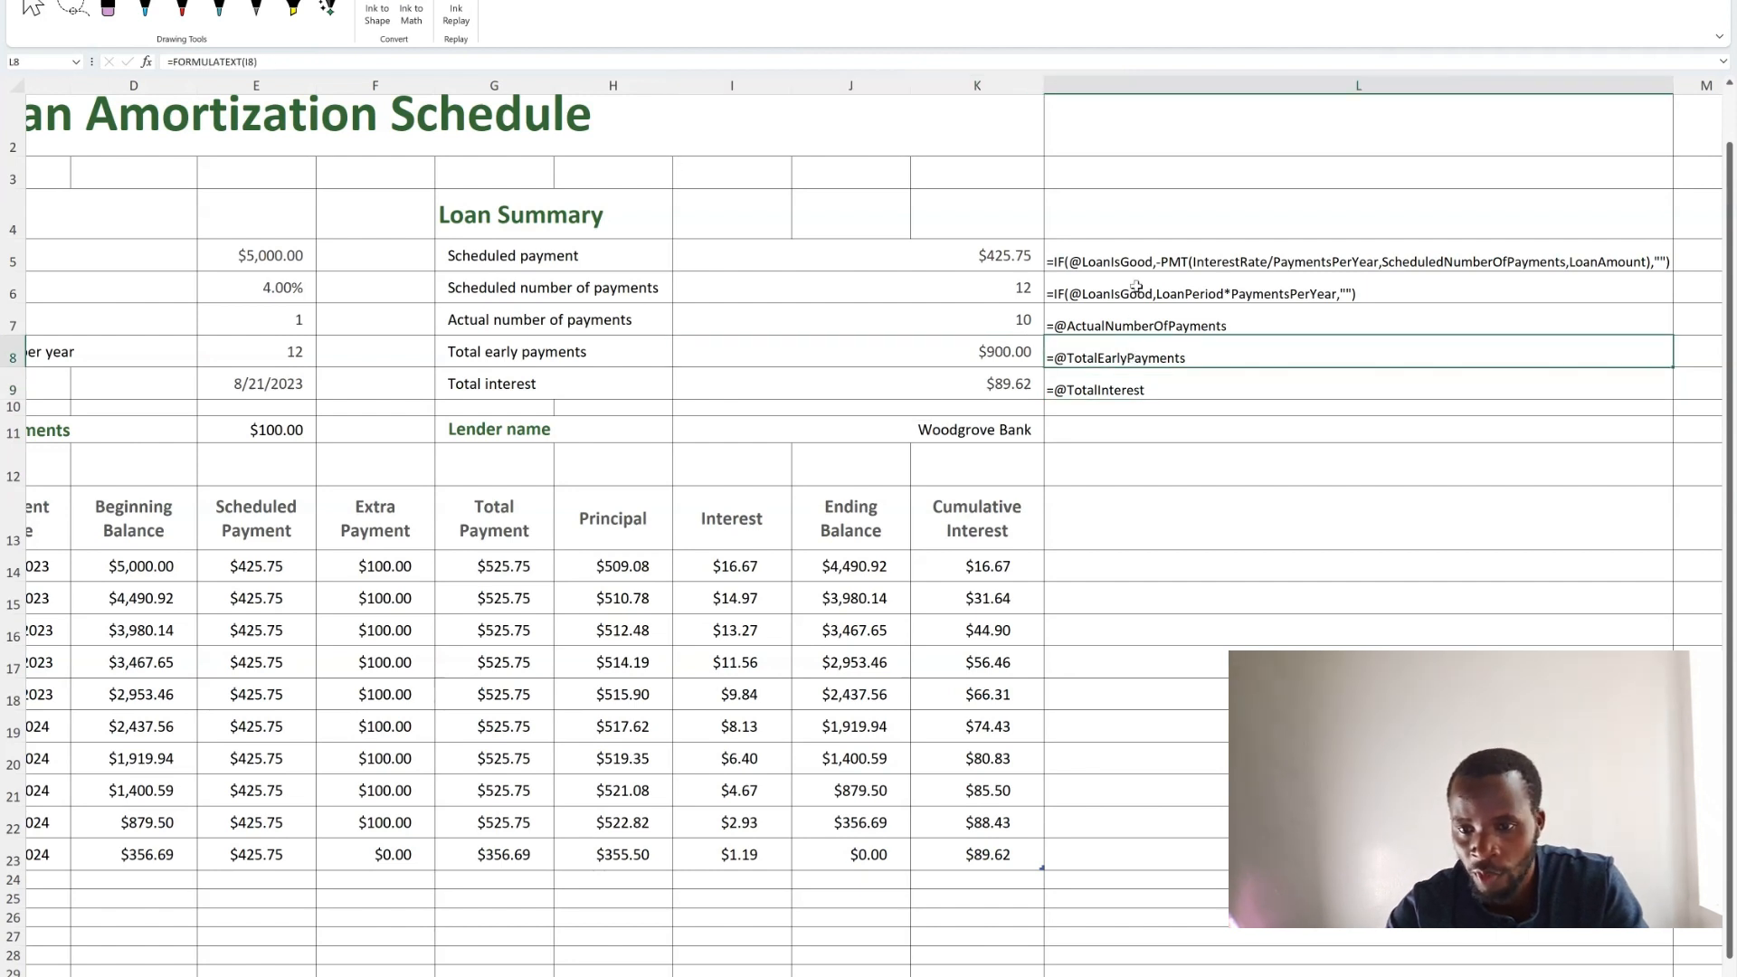